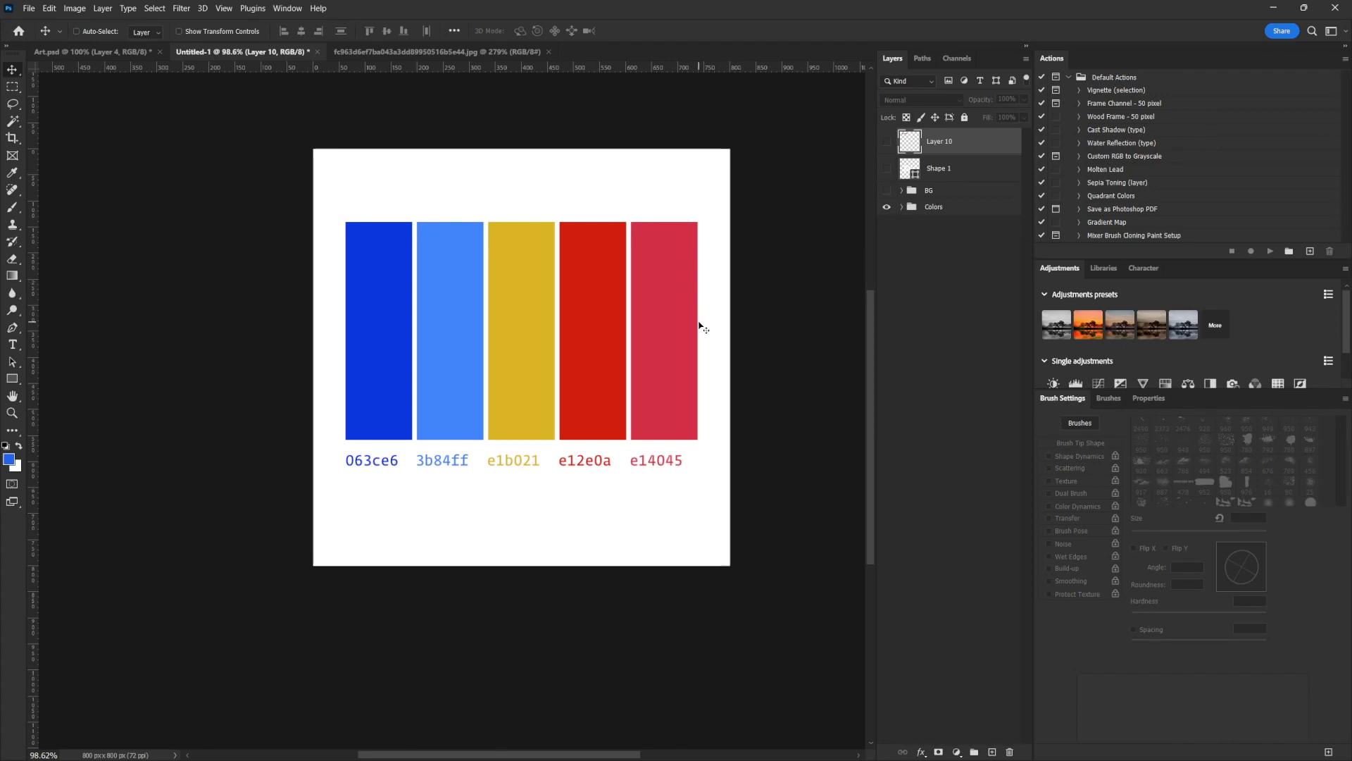
left_click(288, 10)
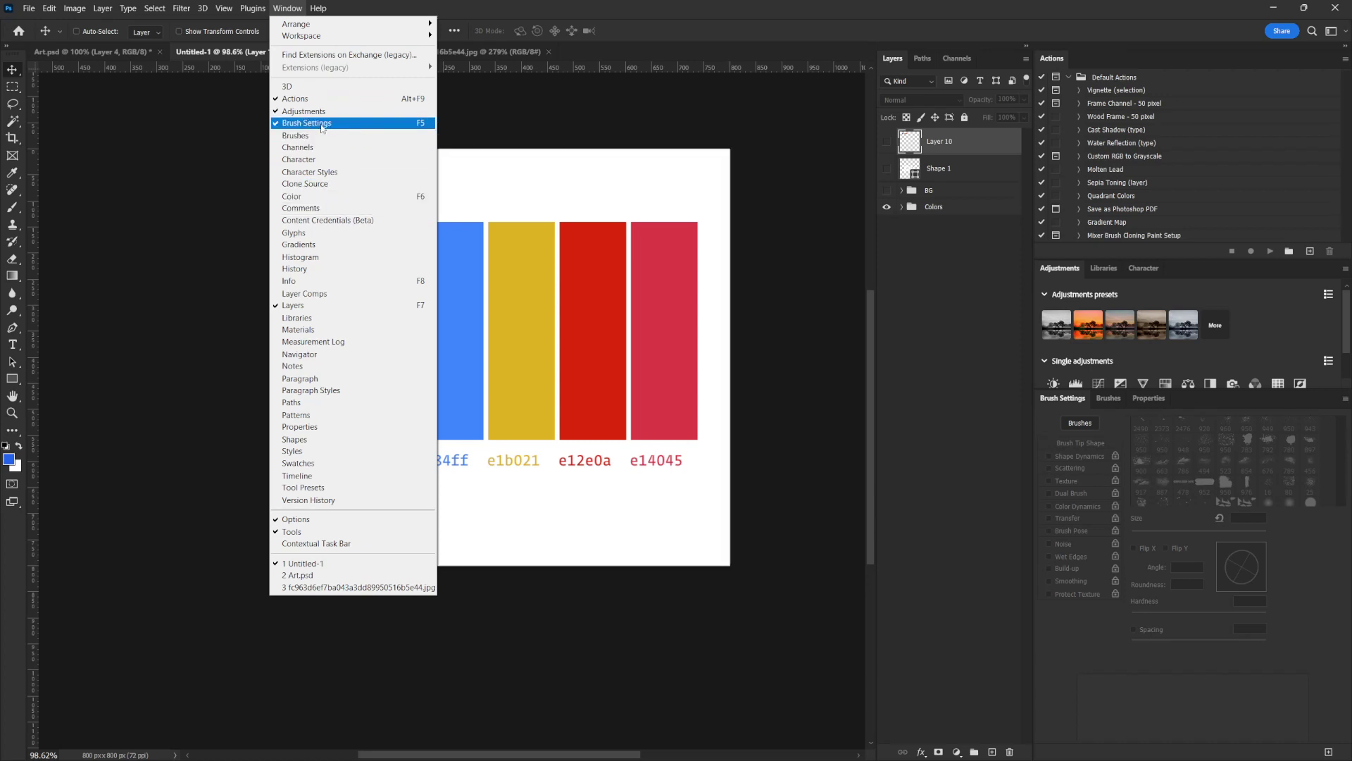
left_click(734, 282)
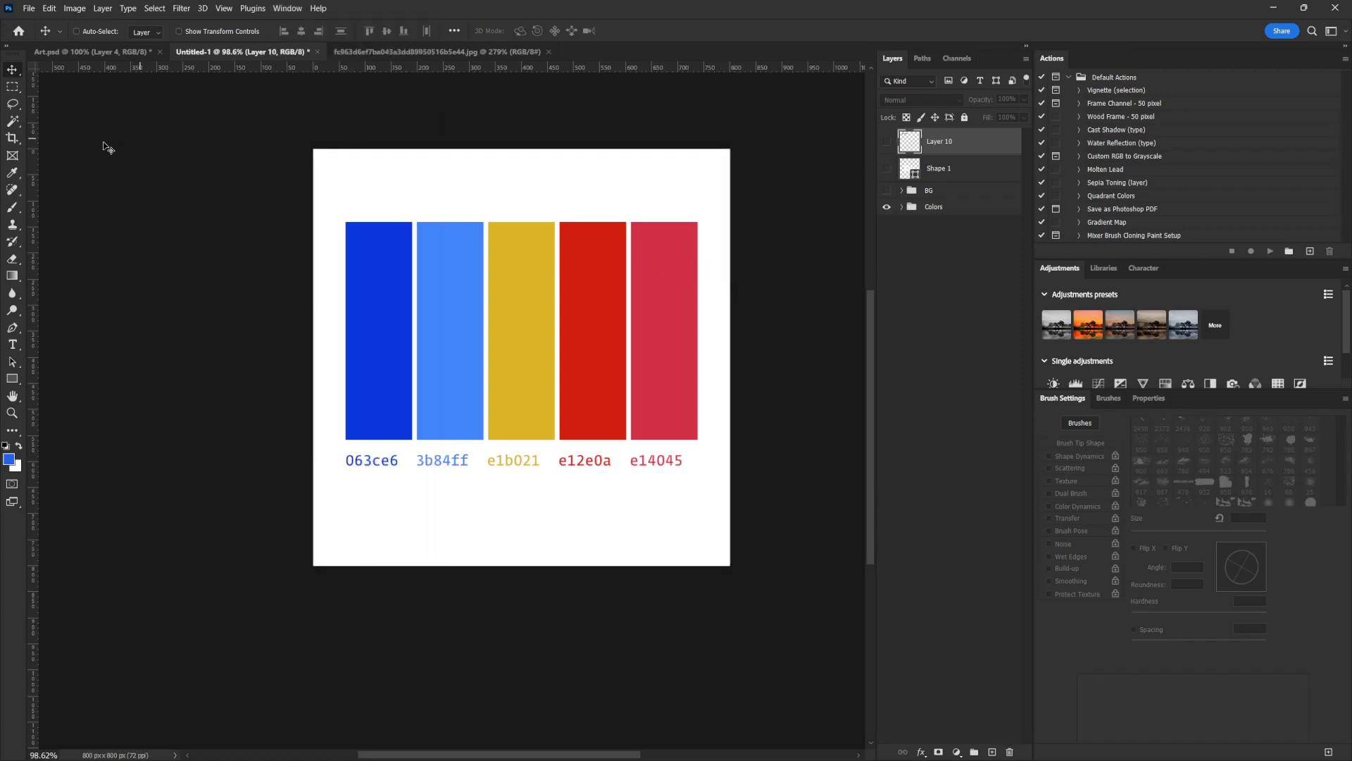
- Try to import the CeasarGraphix_Art_Brush file from the Freebies folder for the Brush tool, and look through the available brush tips
left_click(12, 208)
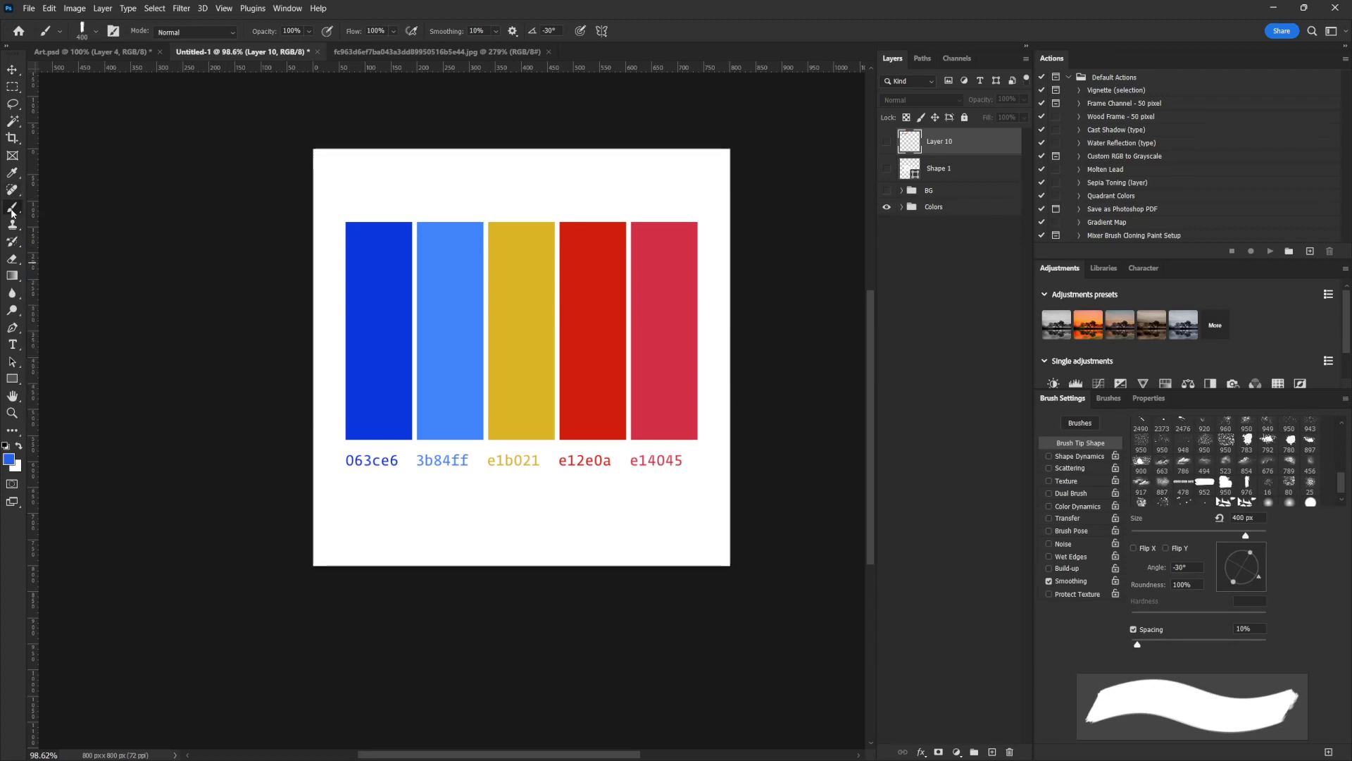
left_click(96, 33)
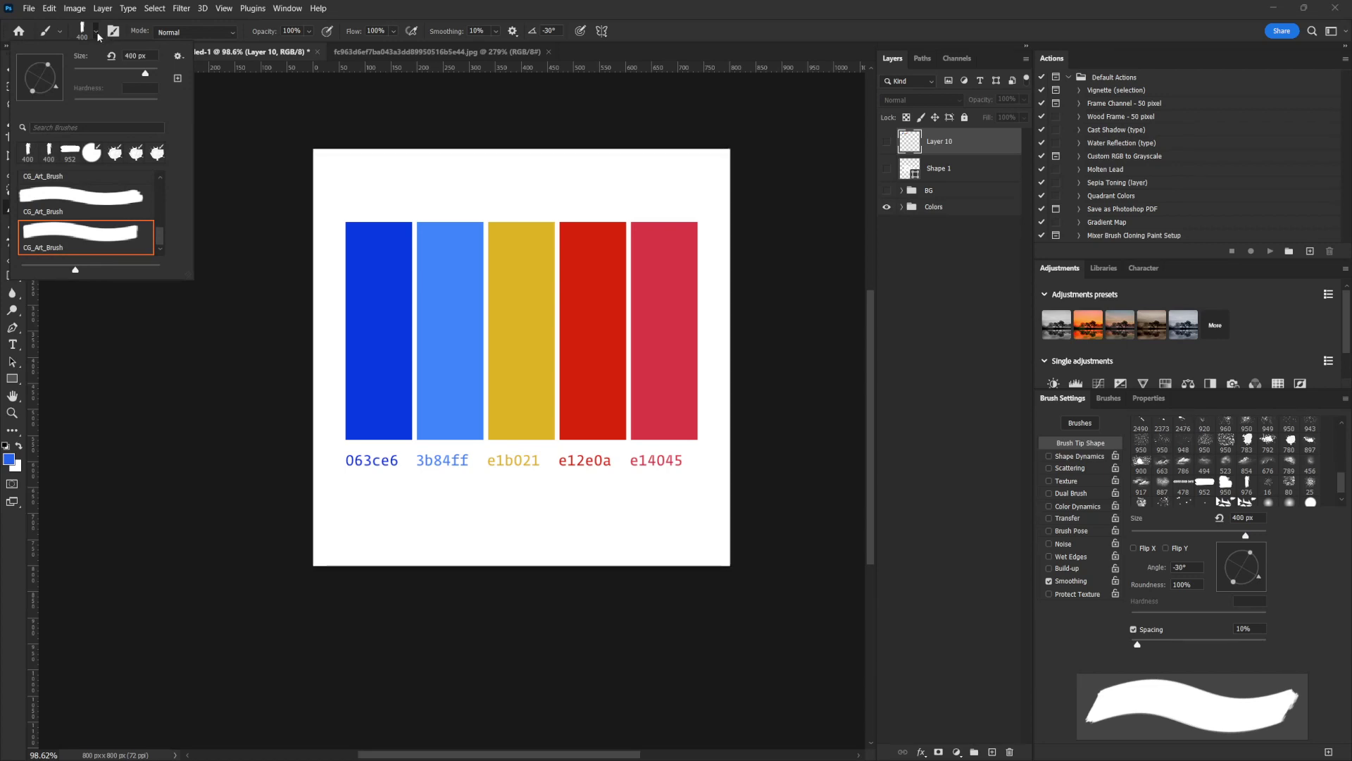
left_click(181, 58)
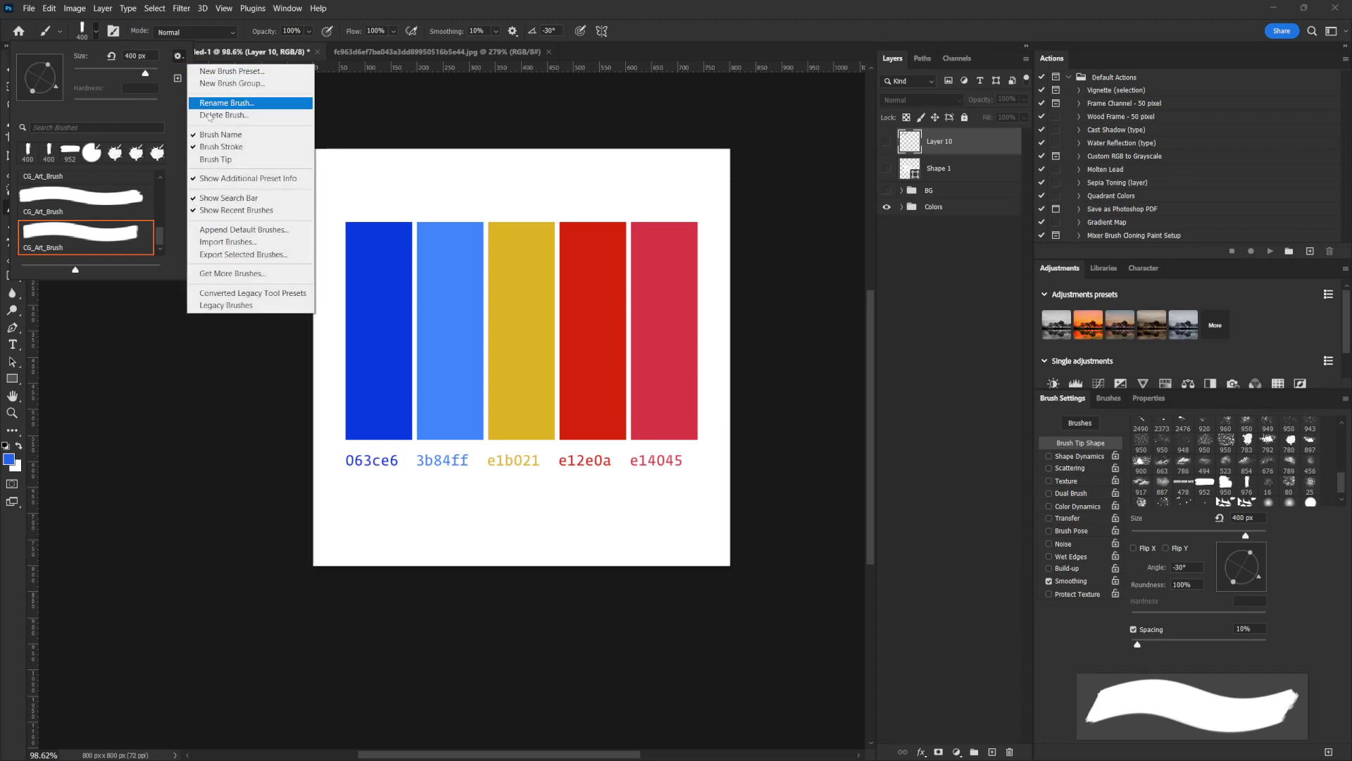
left_click(240, 242)
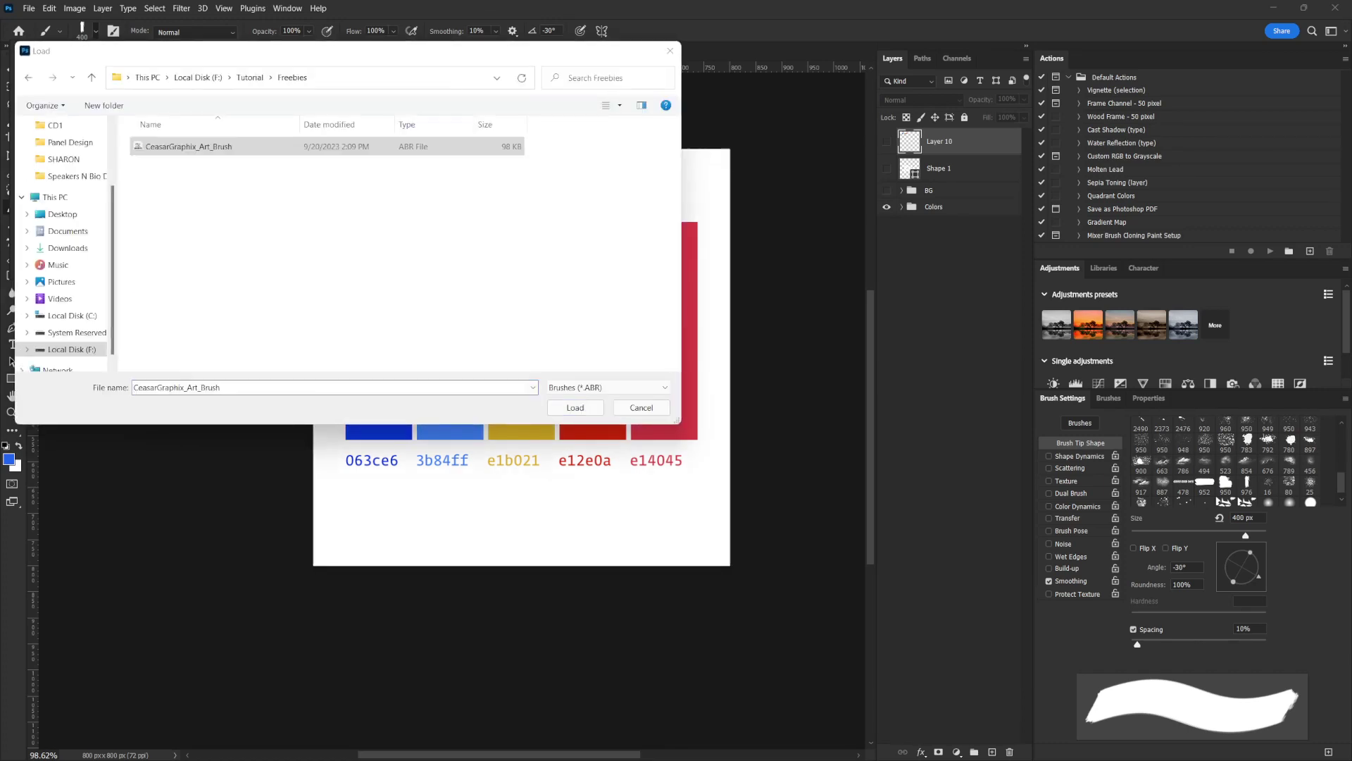
left_click(181, 148)
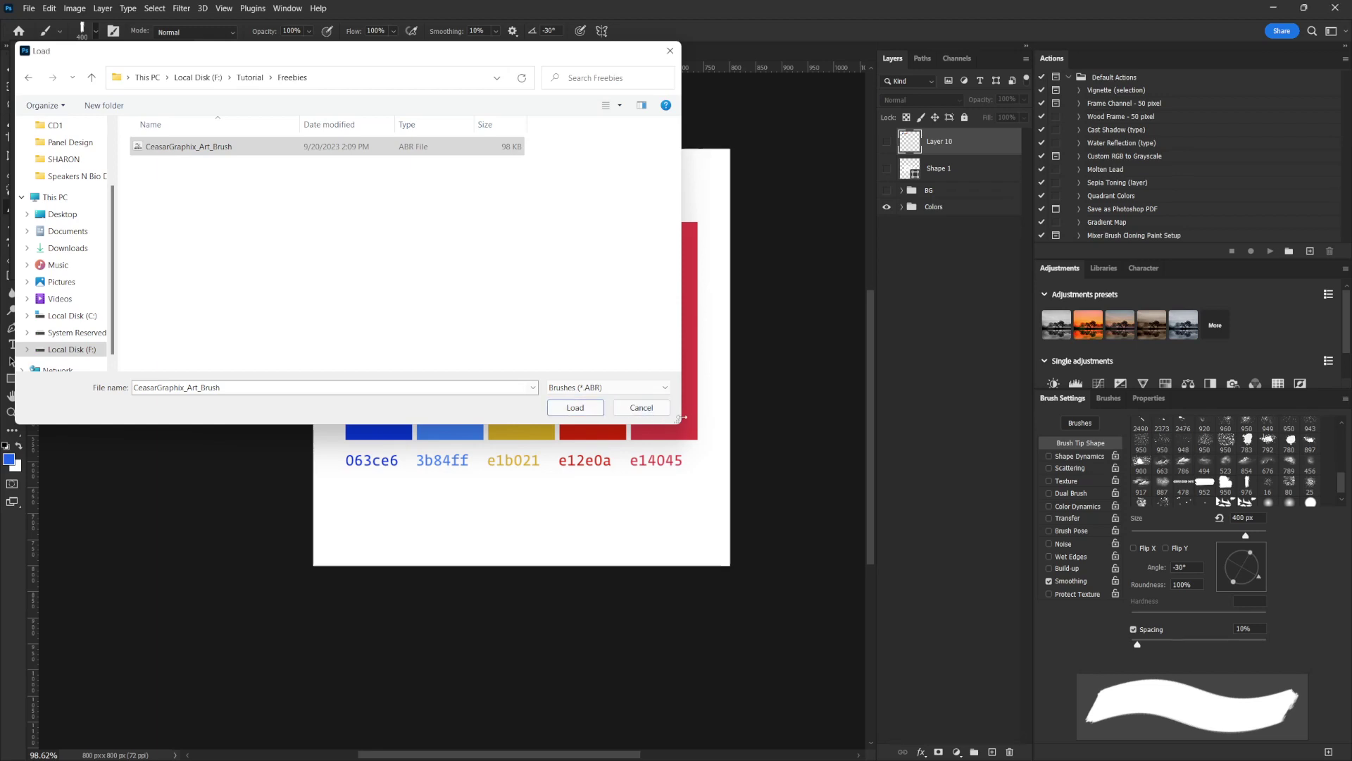
left_click(649, 412)
left_click(1344, 458)
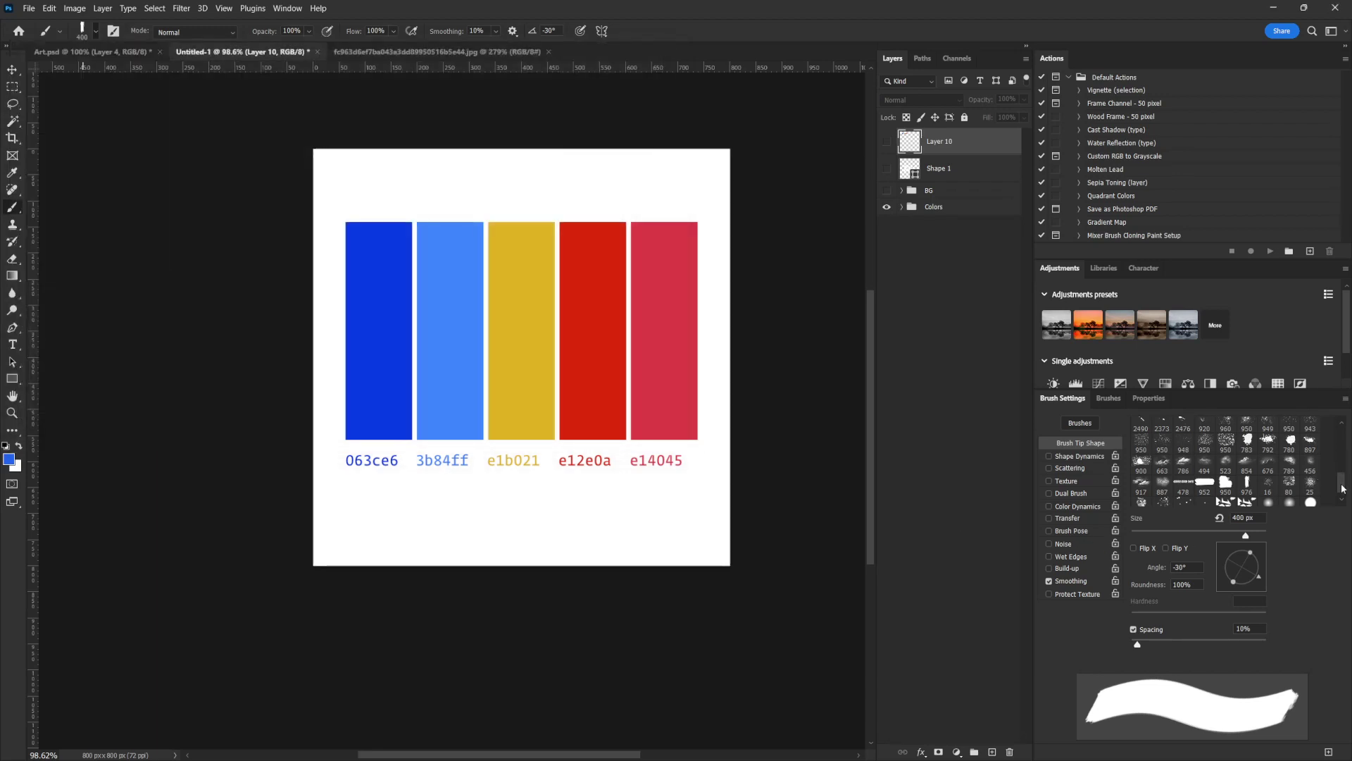
scroll(1214, 476, "down", 1)
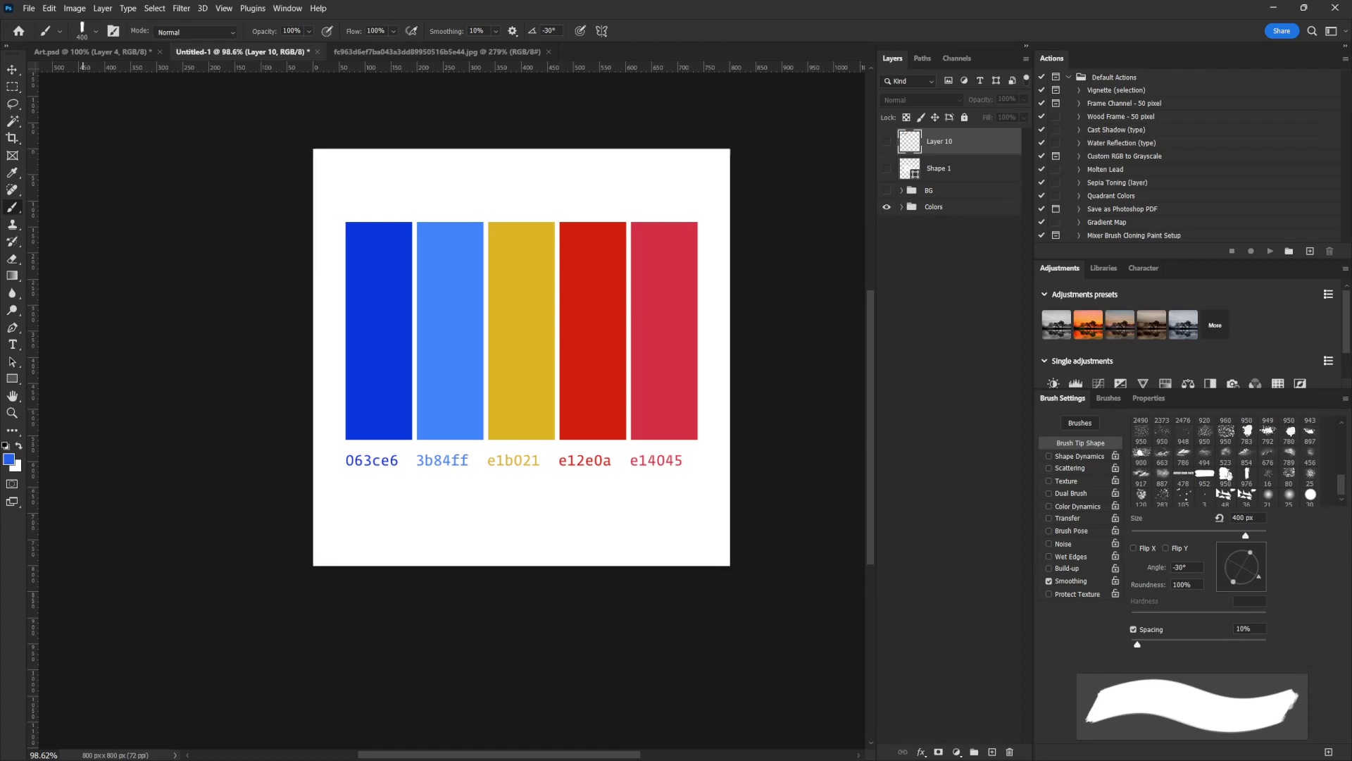
- Make the BG group and Layer 10 with the five color dots visible, and switch to the Move tool
left_click(887, 191)
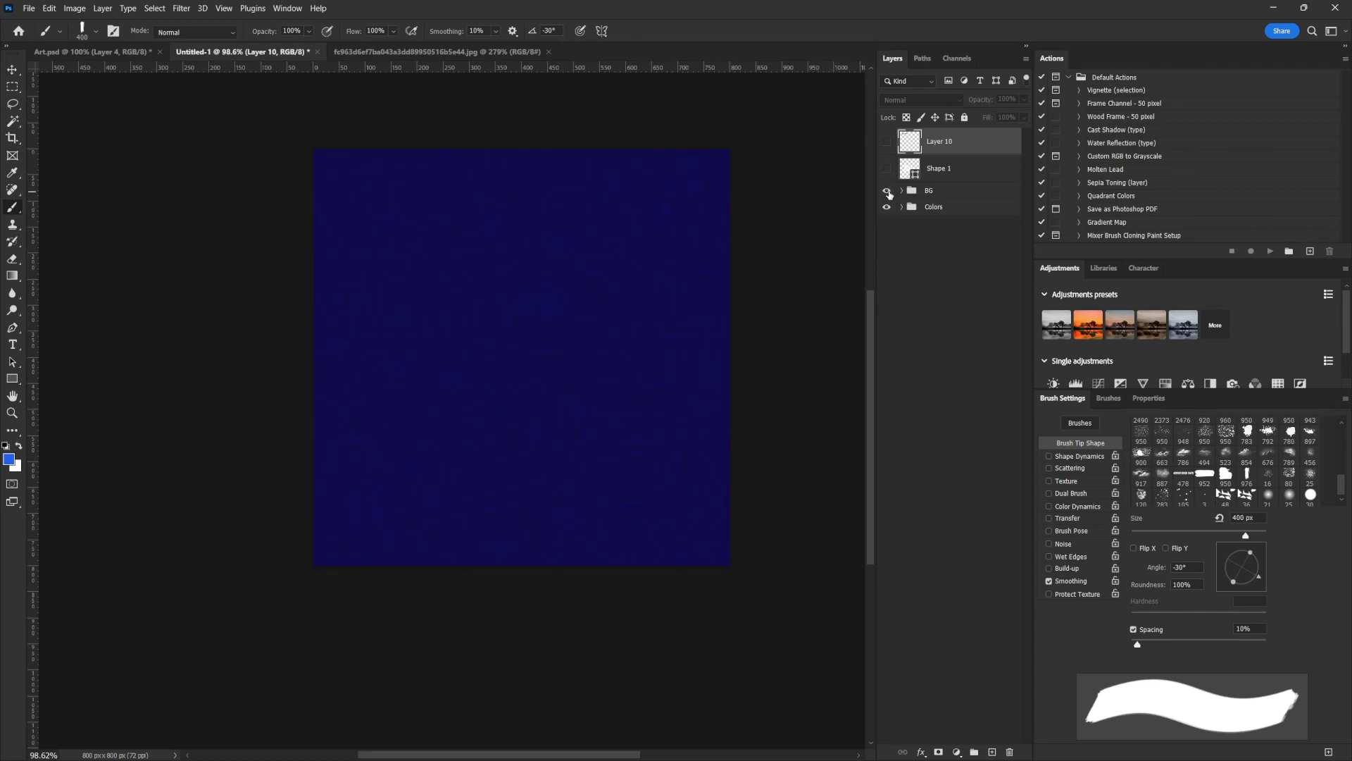
left_click(886, 142)
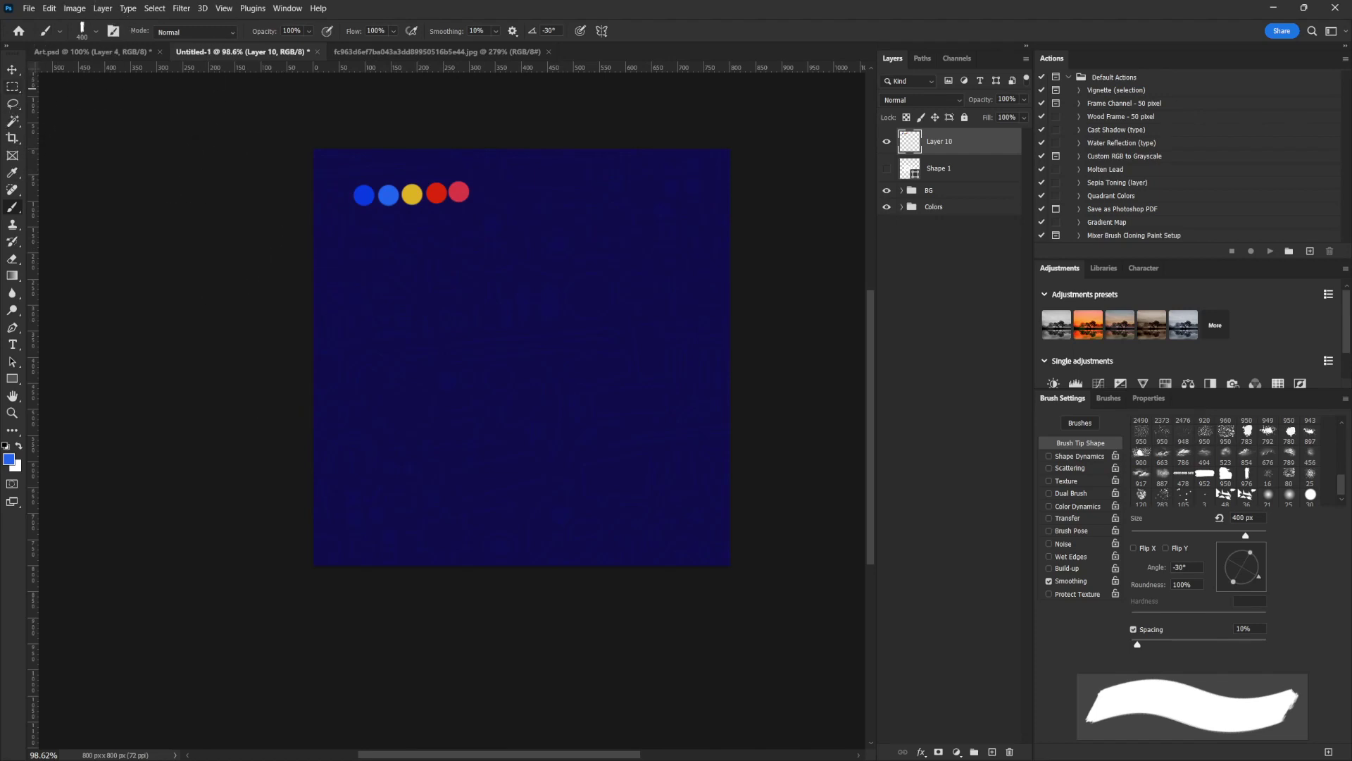
left_click(15, 71)
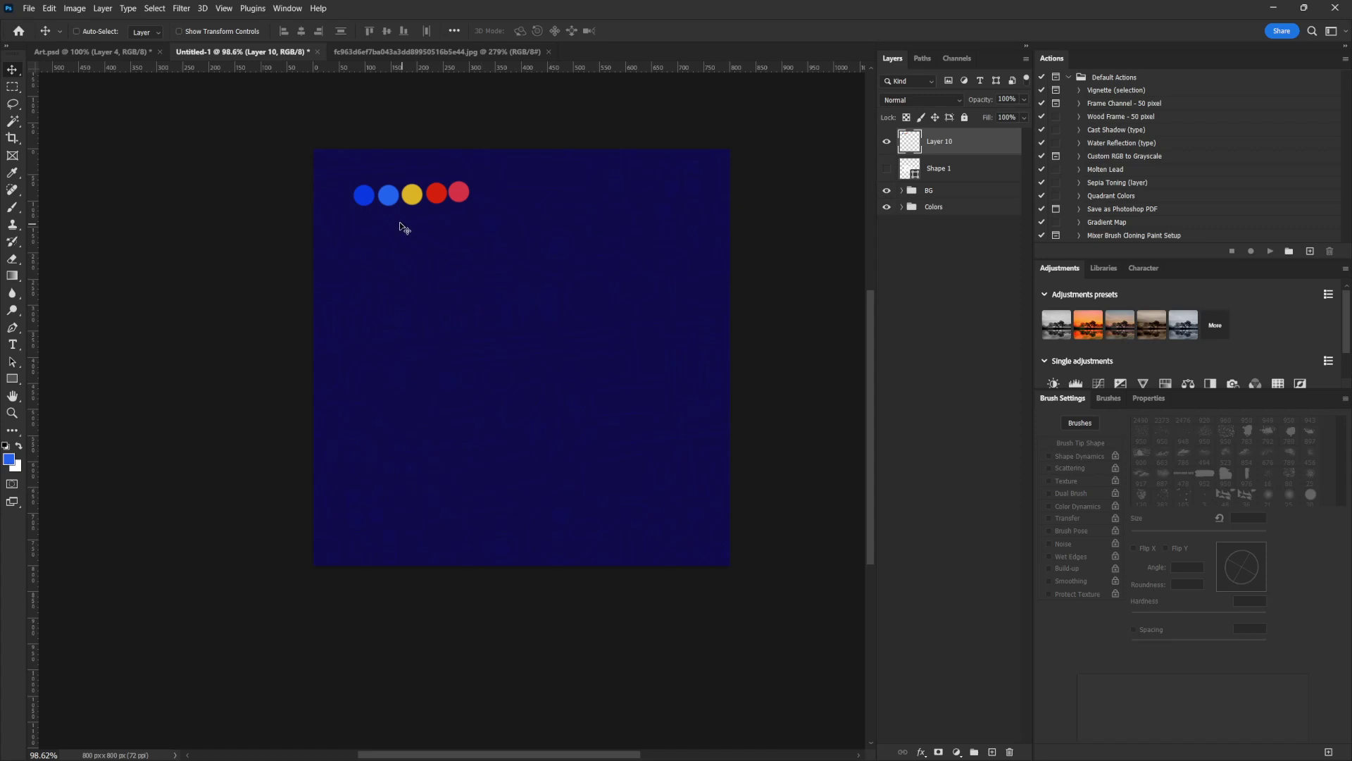
- Add a new layer above Shape 1 and fill it with the dark blue sampled from the first color dot
left_click(950, 169)
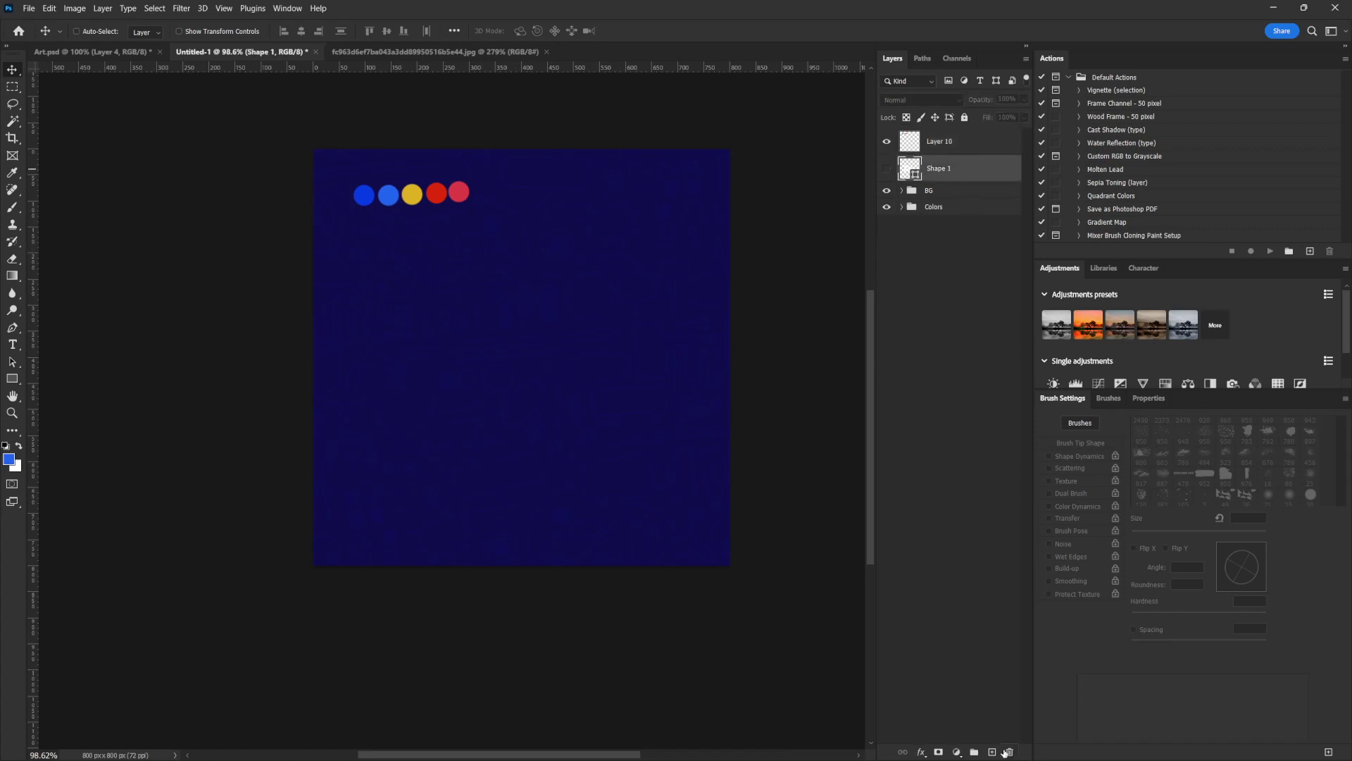
left_click(992, 752)
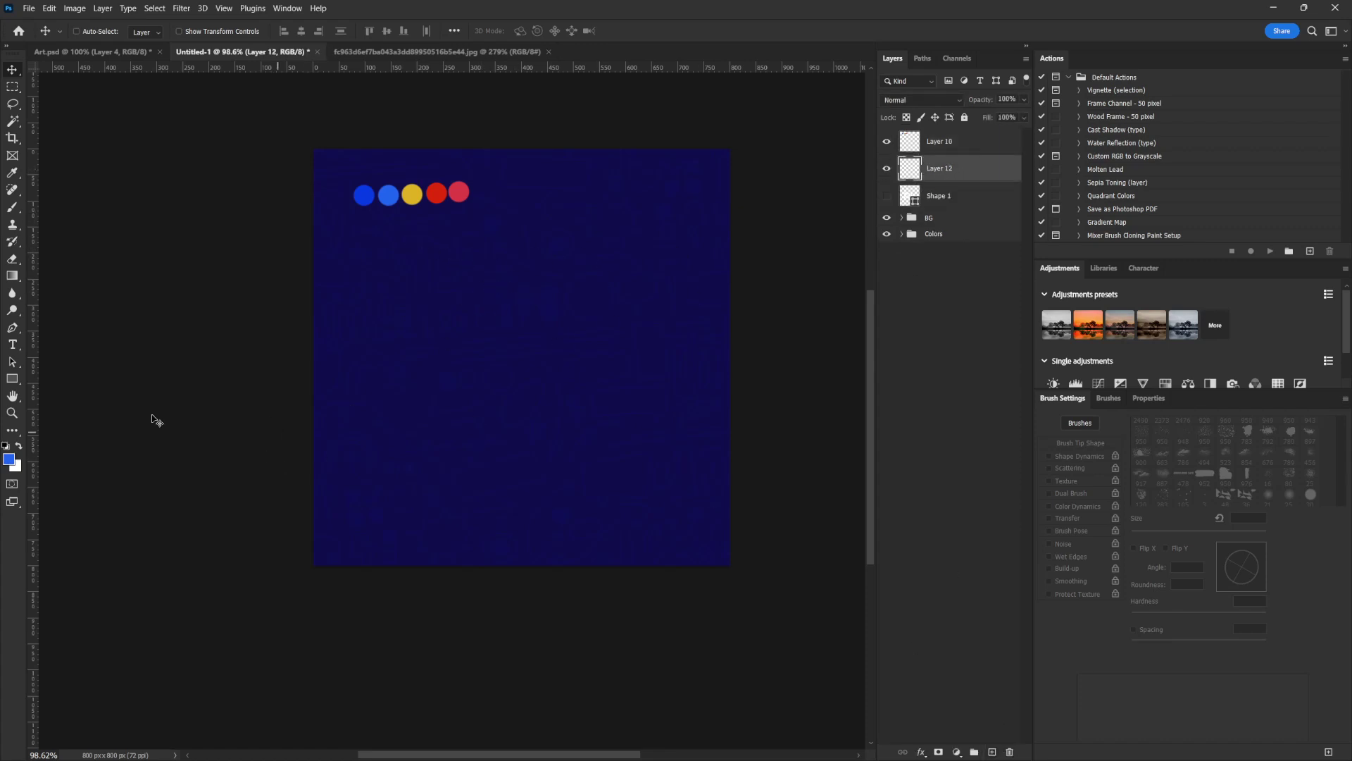
left_click(10, 459)
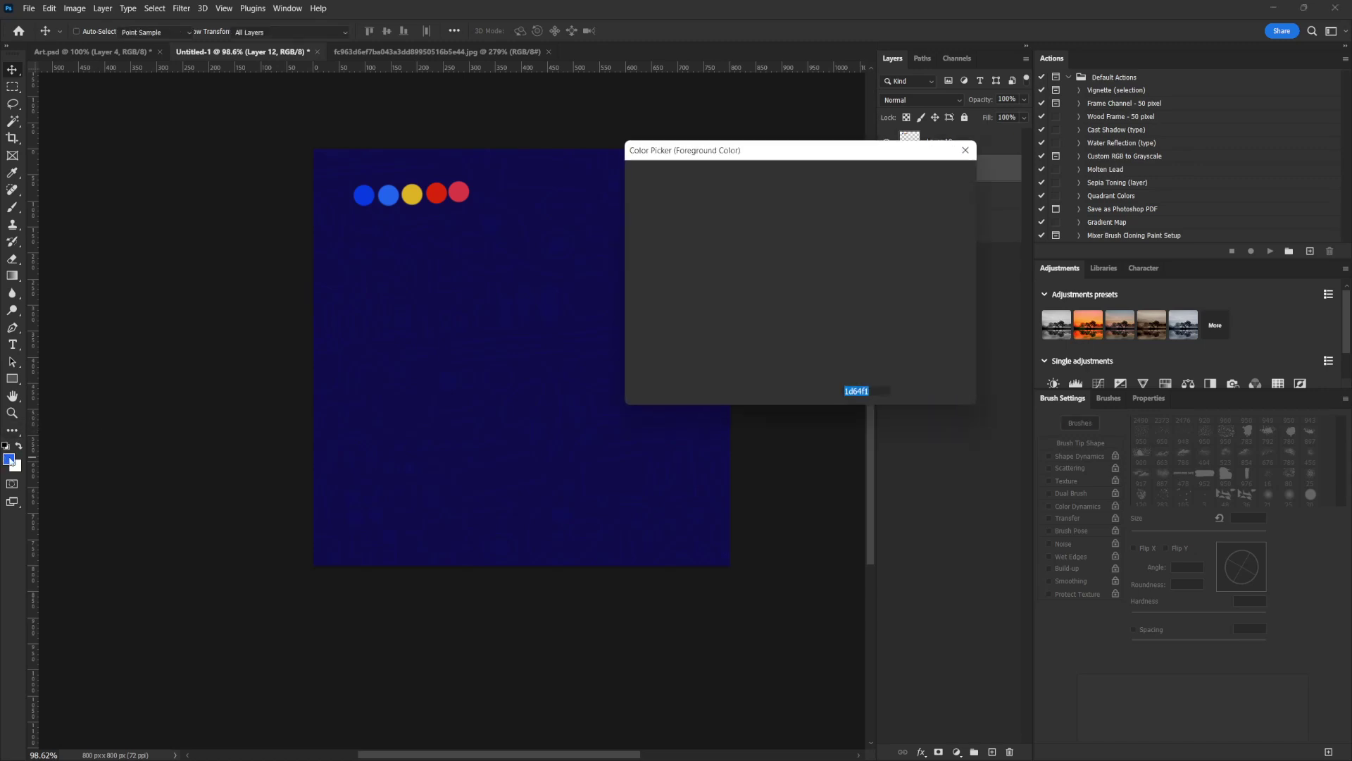
left_click(364, 195)
left_click(928, 176)
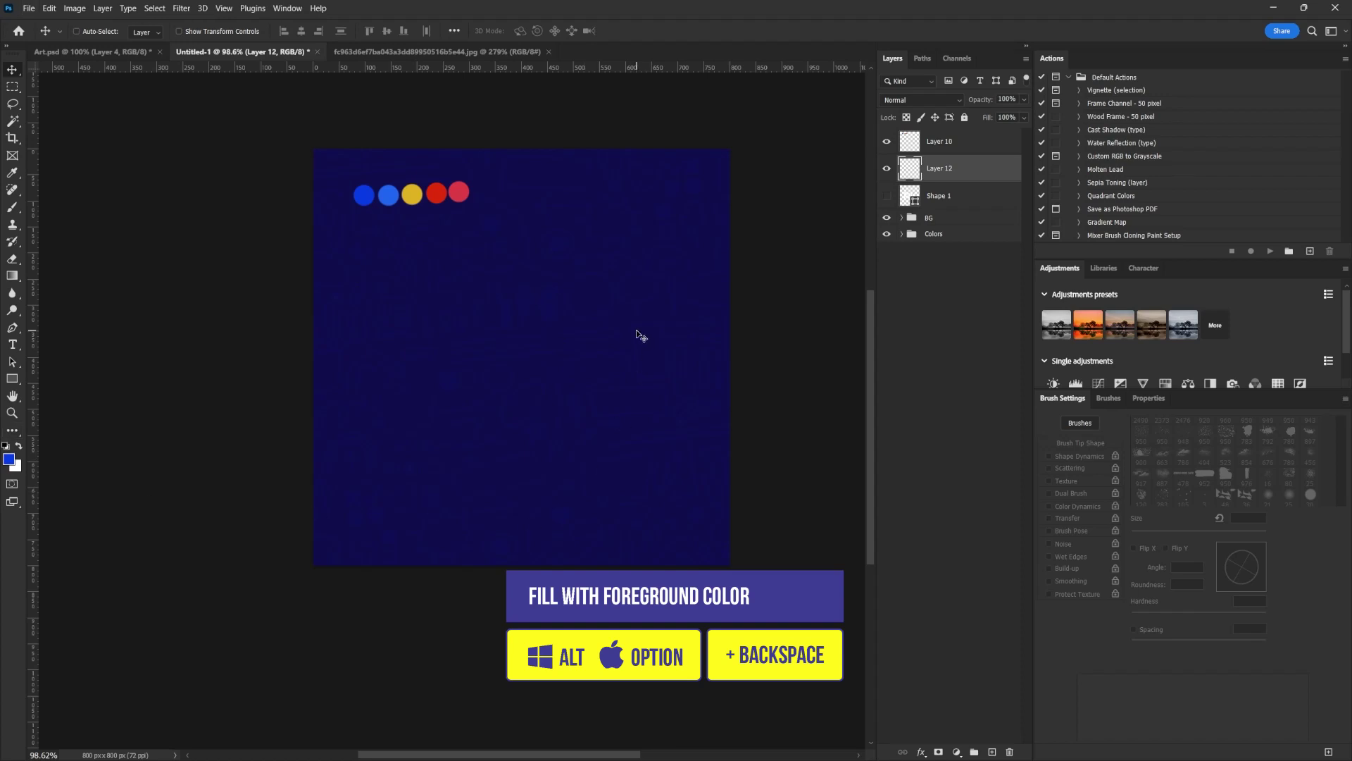
key("alt+BackSpace")
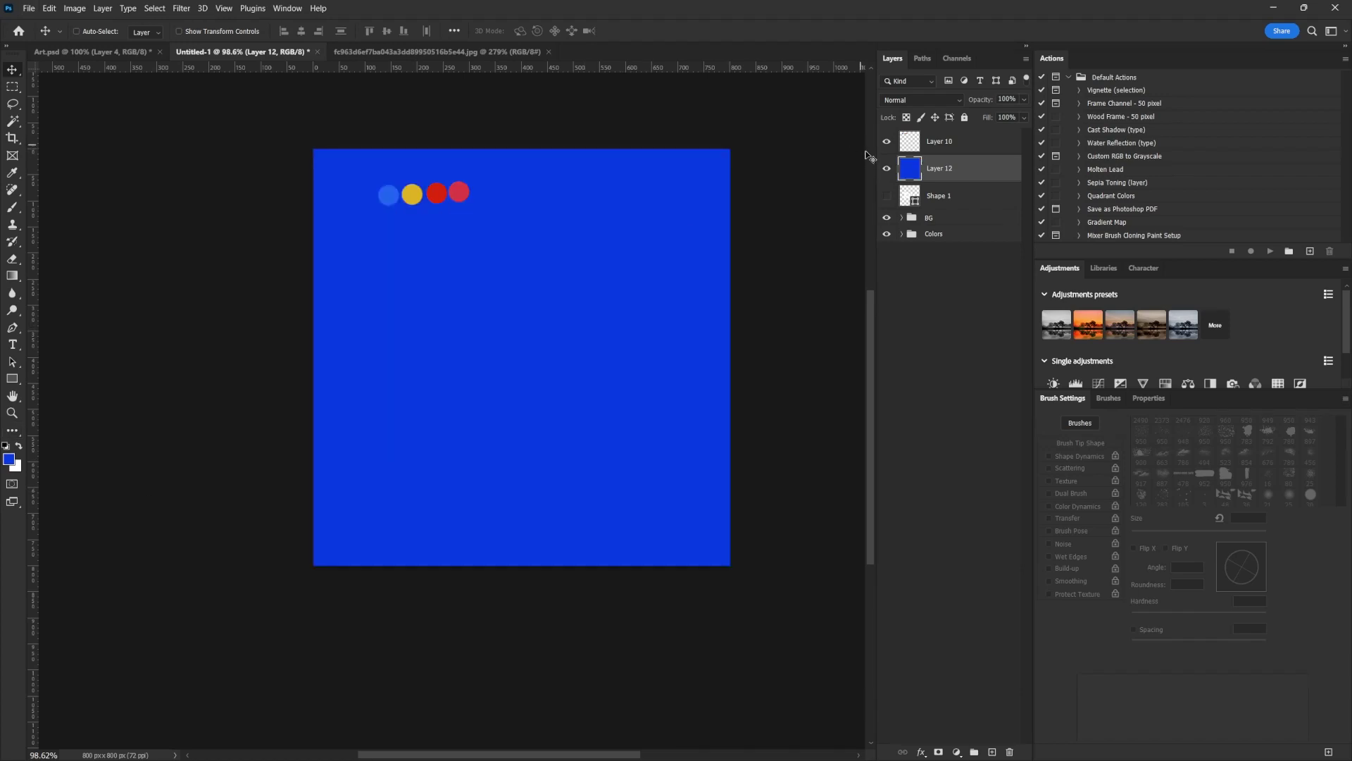
- Try darkening the blue layer with Levels at a shadow input of 167, and delete that layer
key("ctrl")
key("ctrl+l")
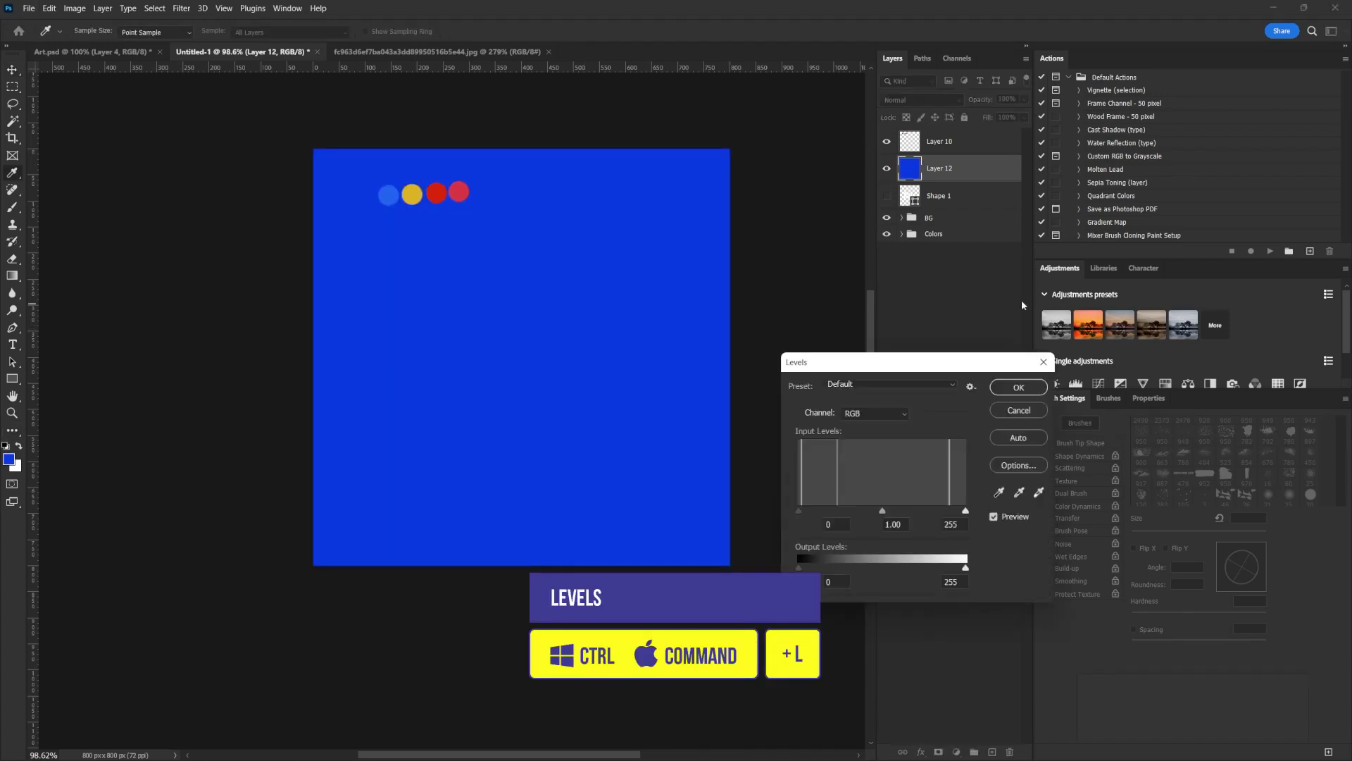
left_click_drag(800, 510, 909, 517)
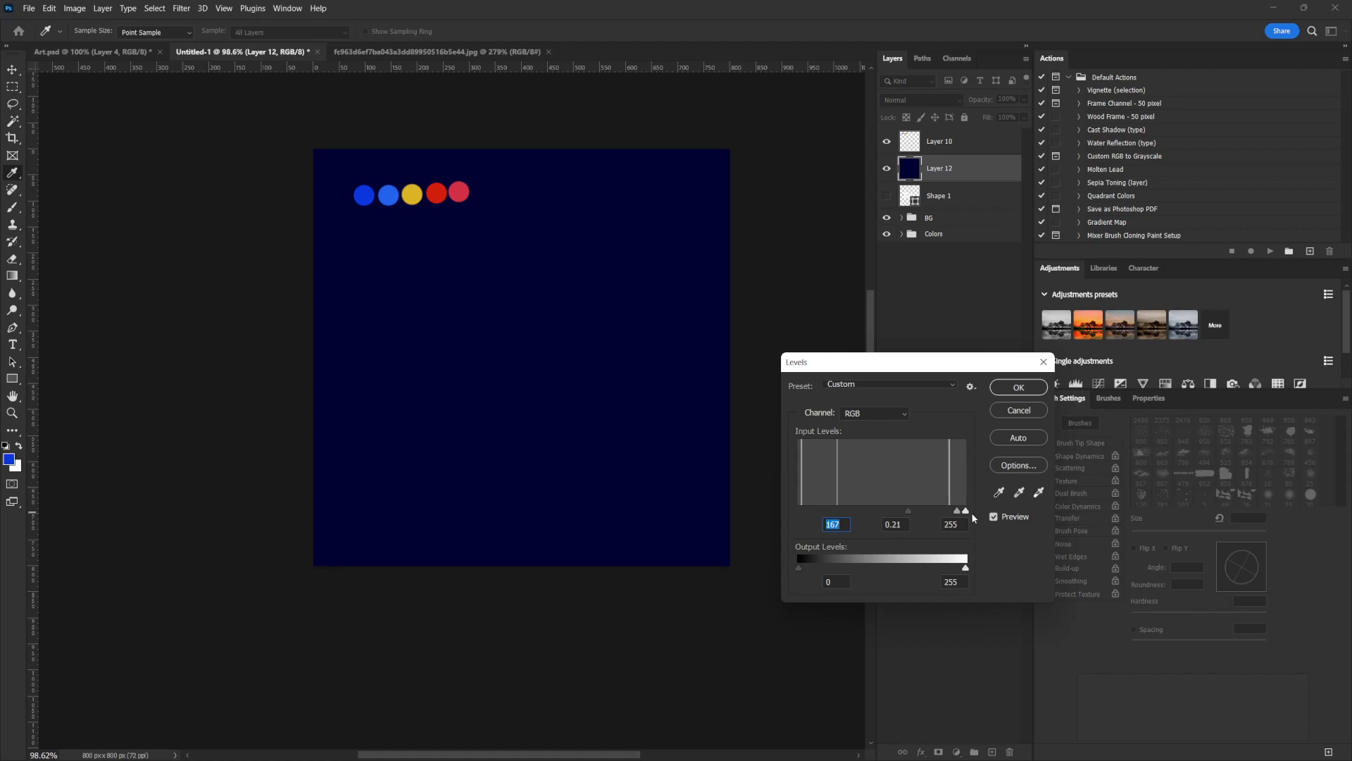
left_click(1012, 412)
key("v")
left_click_drag(952, 177, 1009, 752)
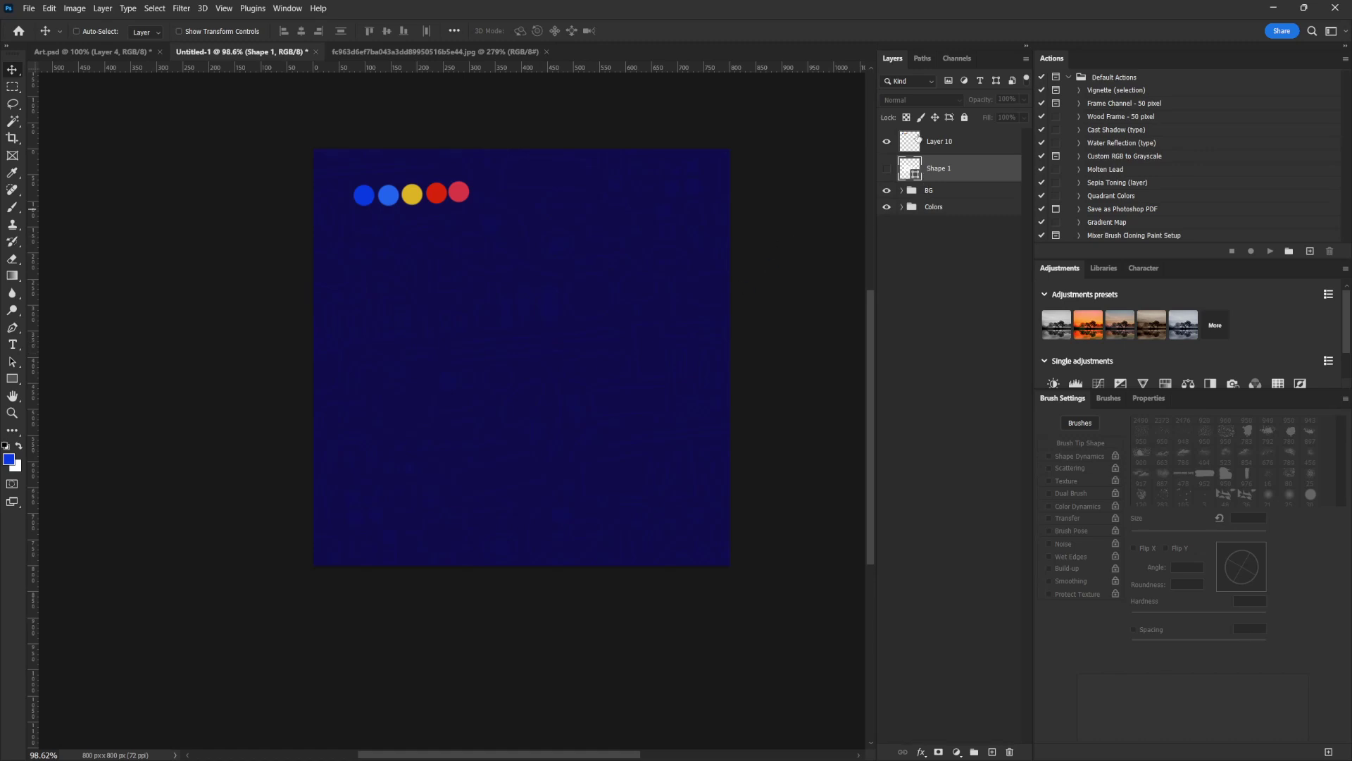
- Make the Shape 1 lettering layer visible
left_click(887, 168)
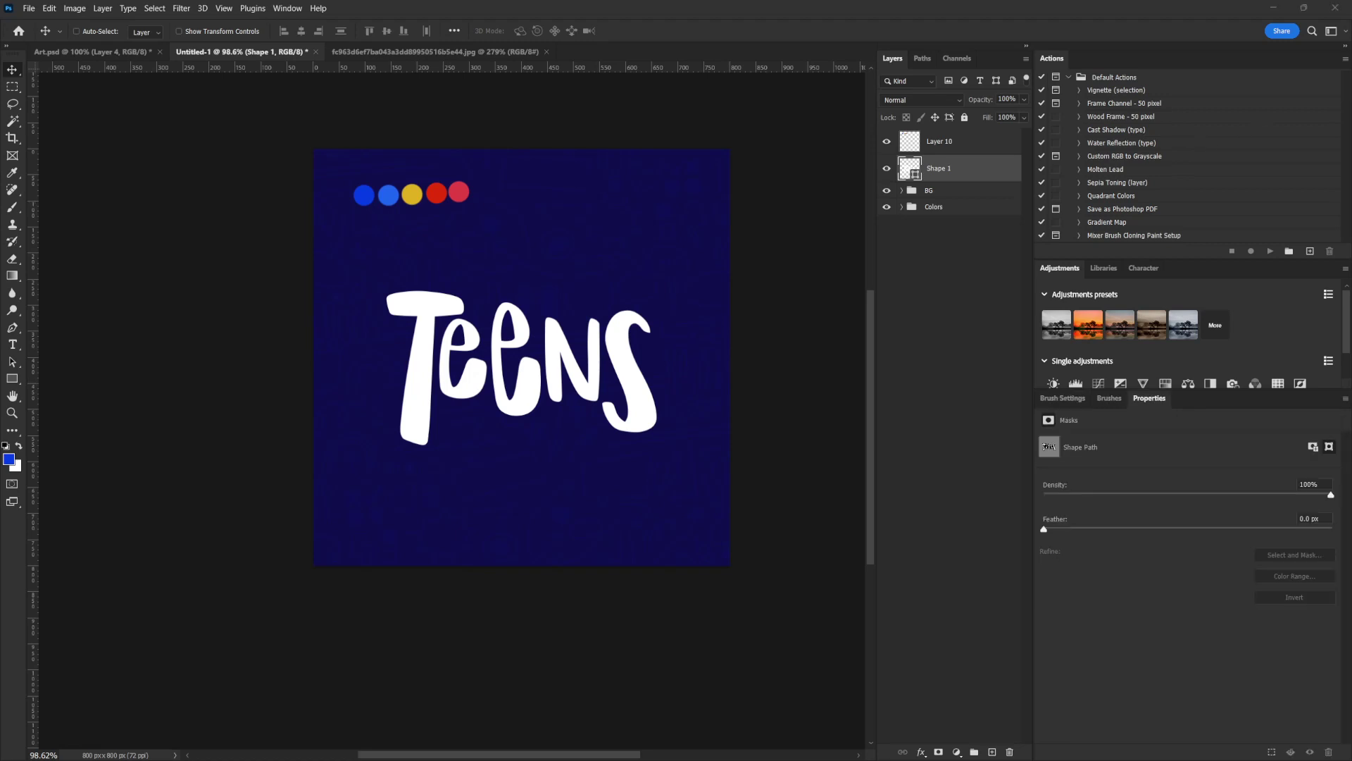
- Add a text line reading "Raisin rage" and place it just above the Teens lettering
left_click(12, 344)
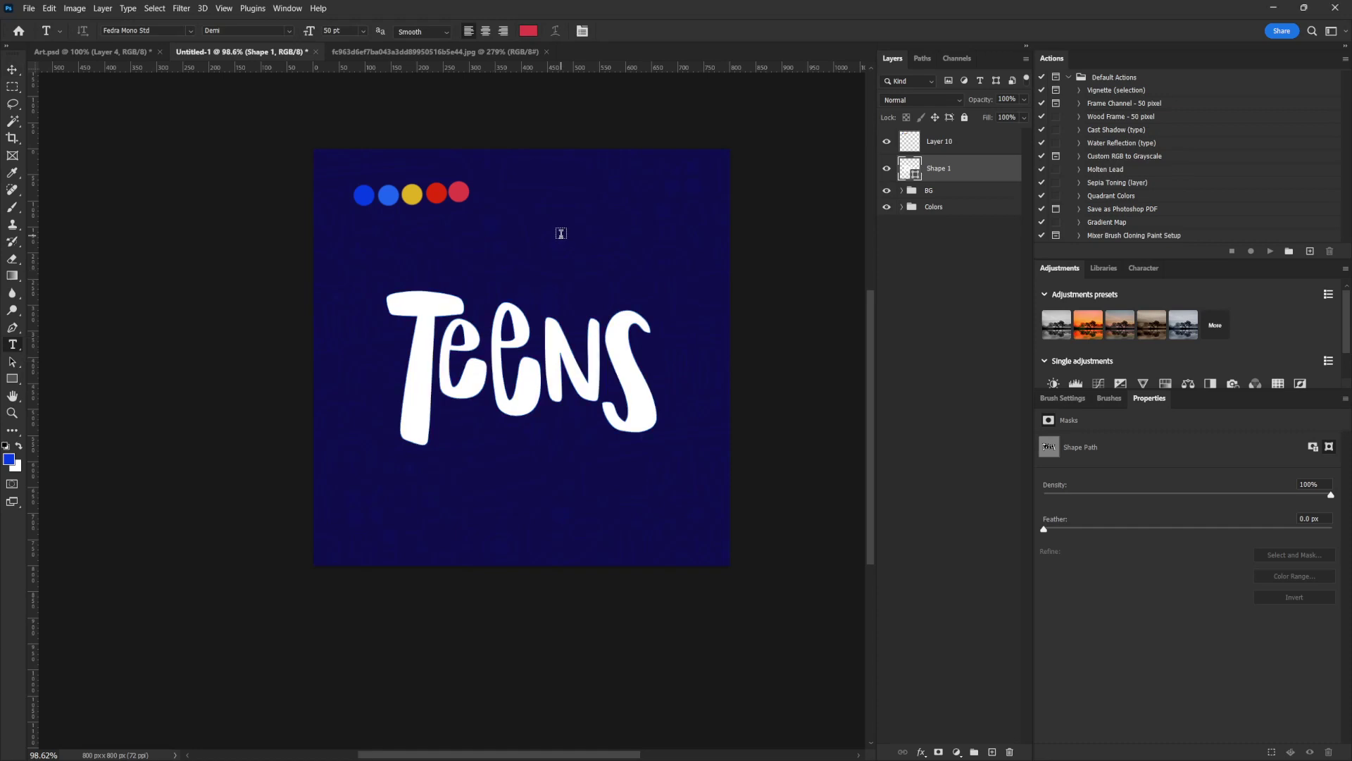
left_click(561, 233)
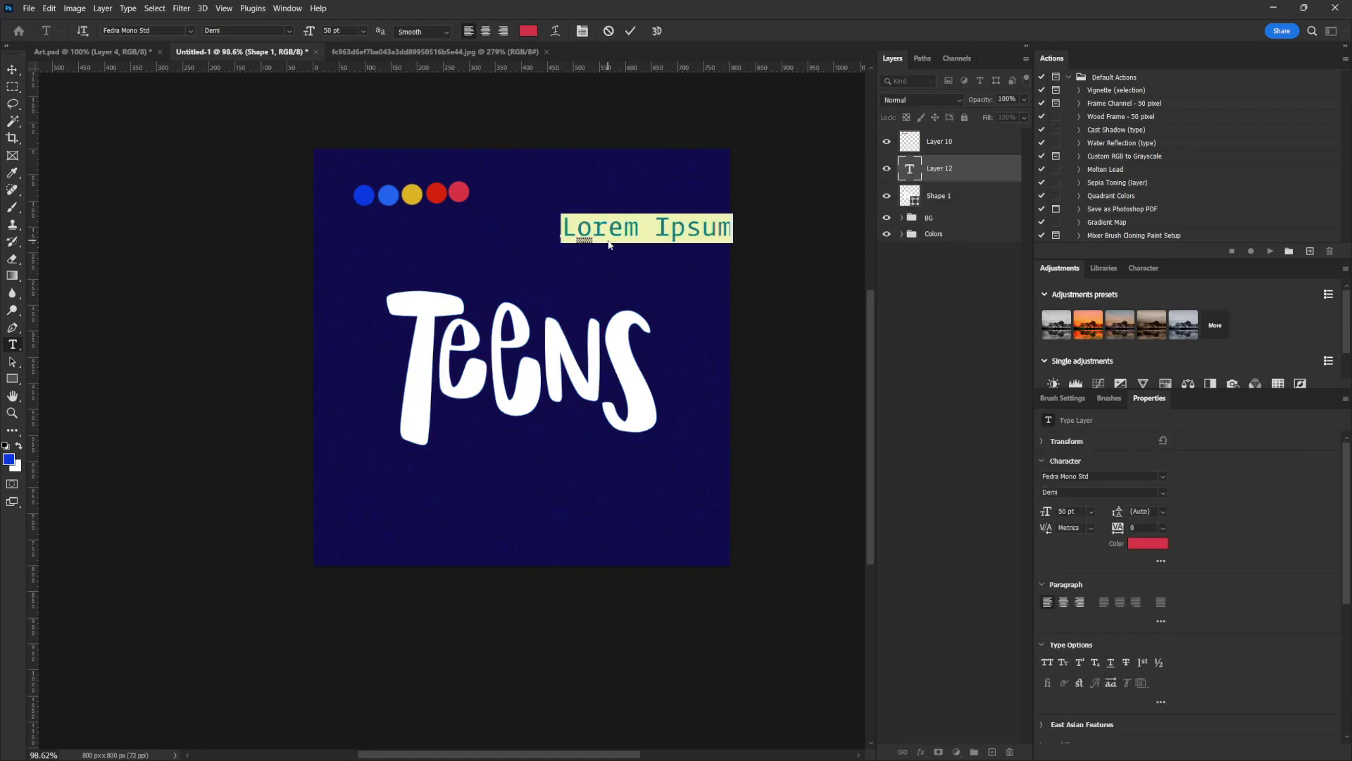
type("Raisin rage")
key("Escape")
key("v")
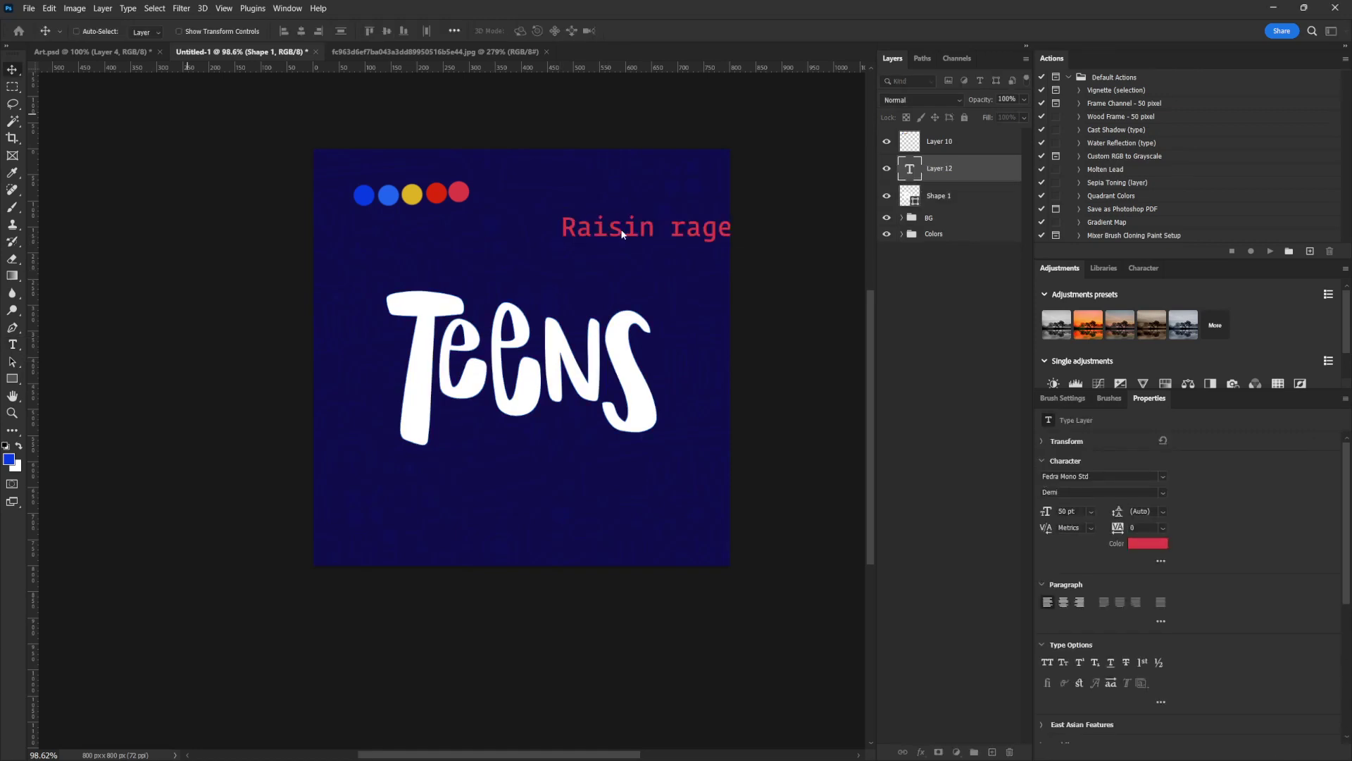
left_click_drag(664, 238, 576, 256)
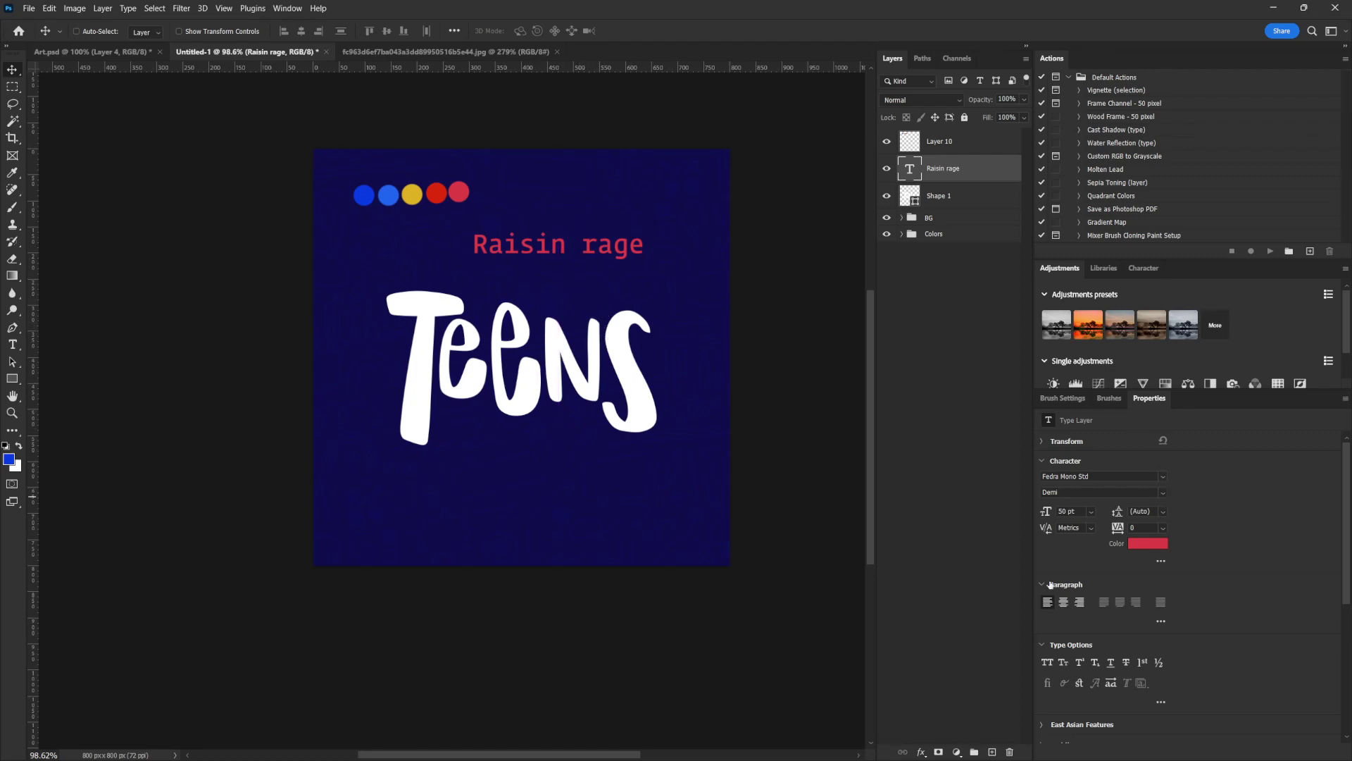
- Set the "Raisin rage" text's font to Raisin Rage and delete the text layer
left_click(947, 200)
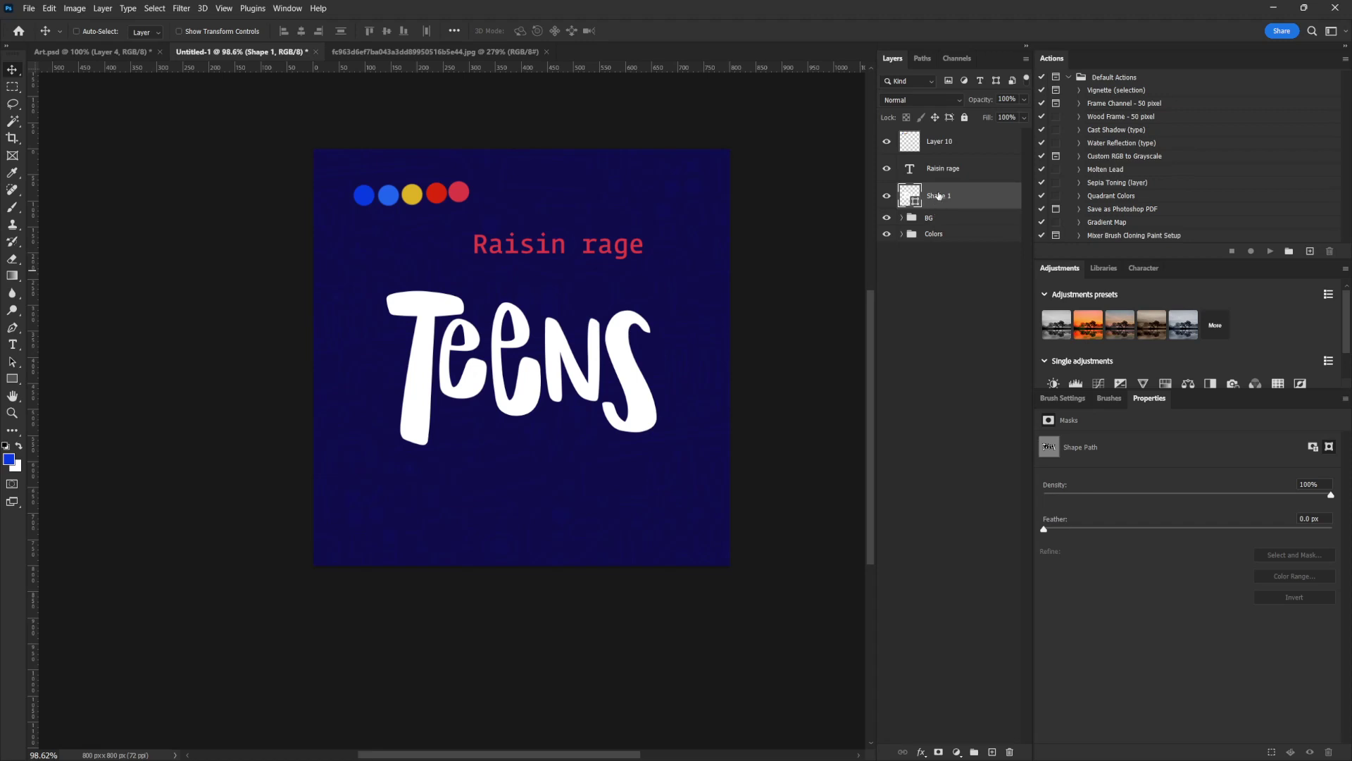
left_click(951, 174)
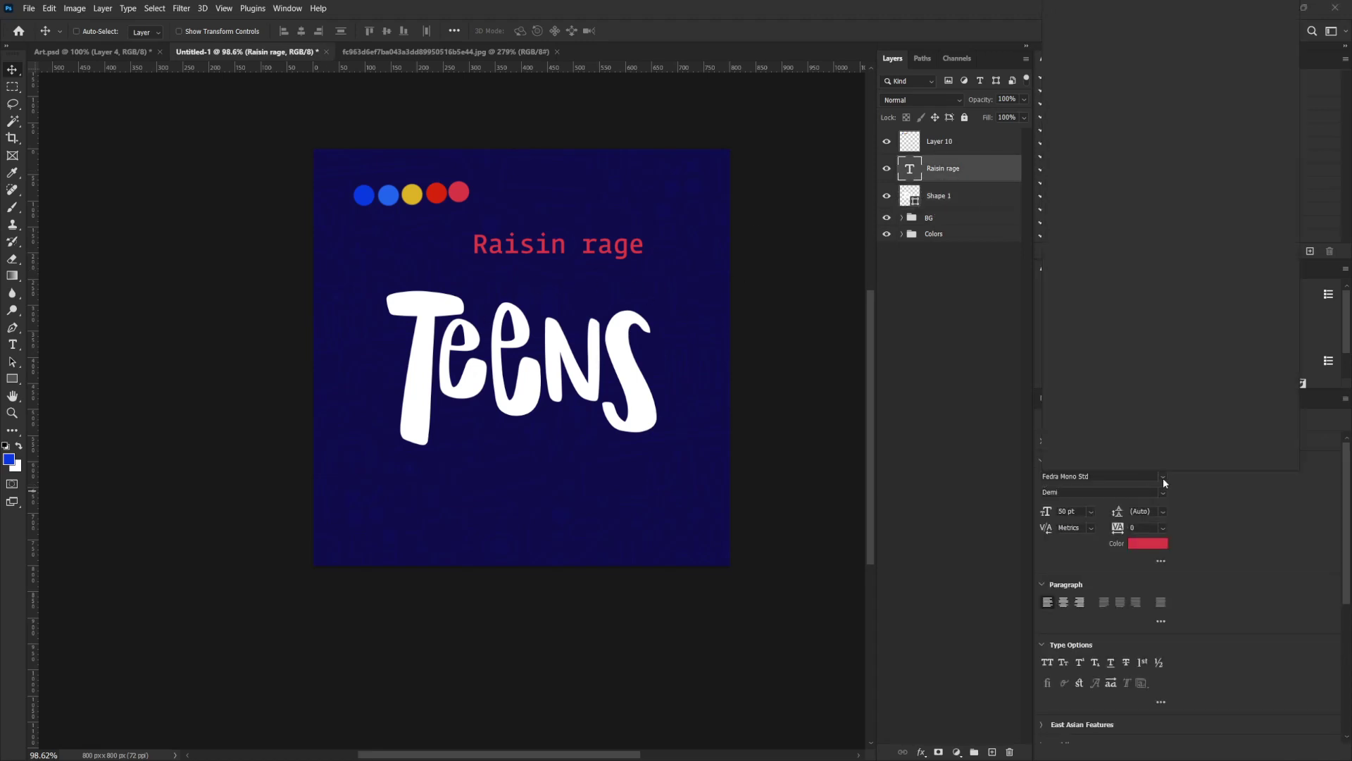
left_click(1164, 477)
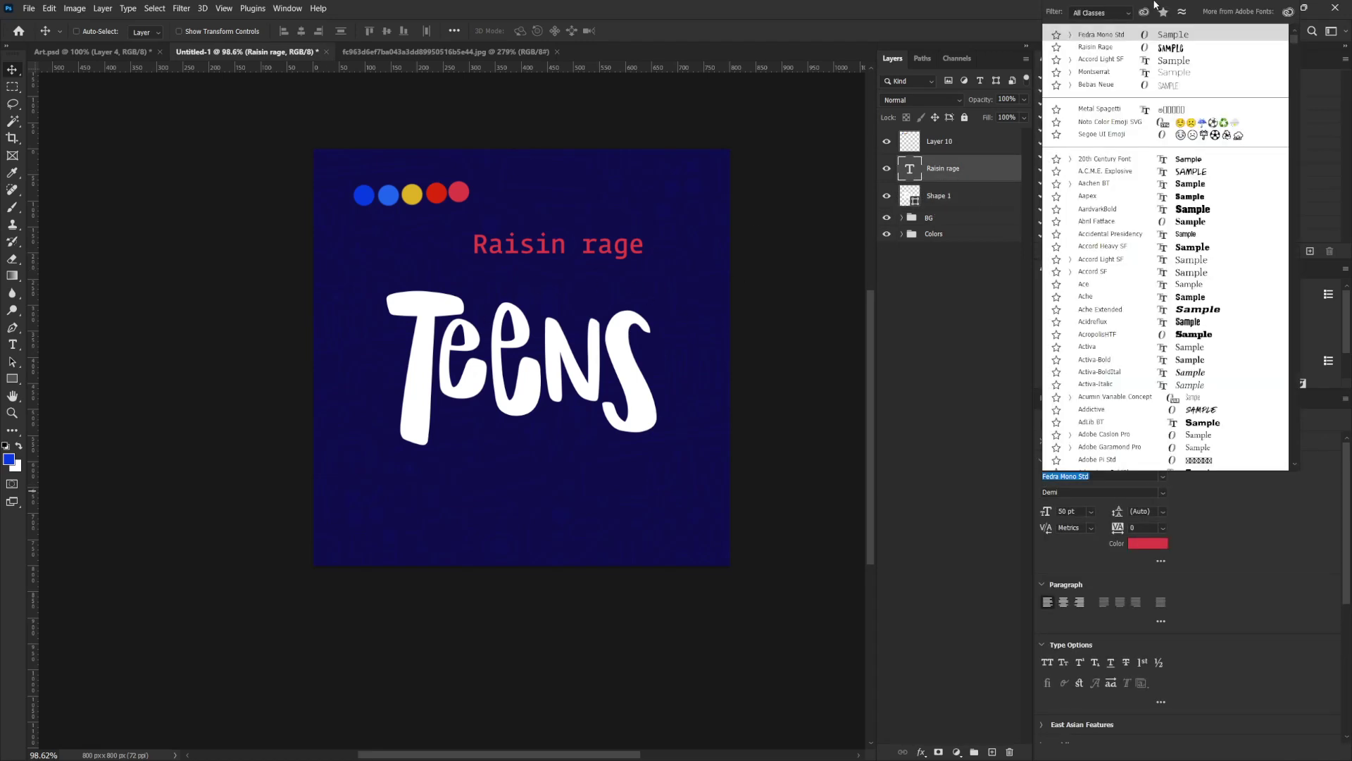
left_click(1190, 48)
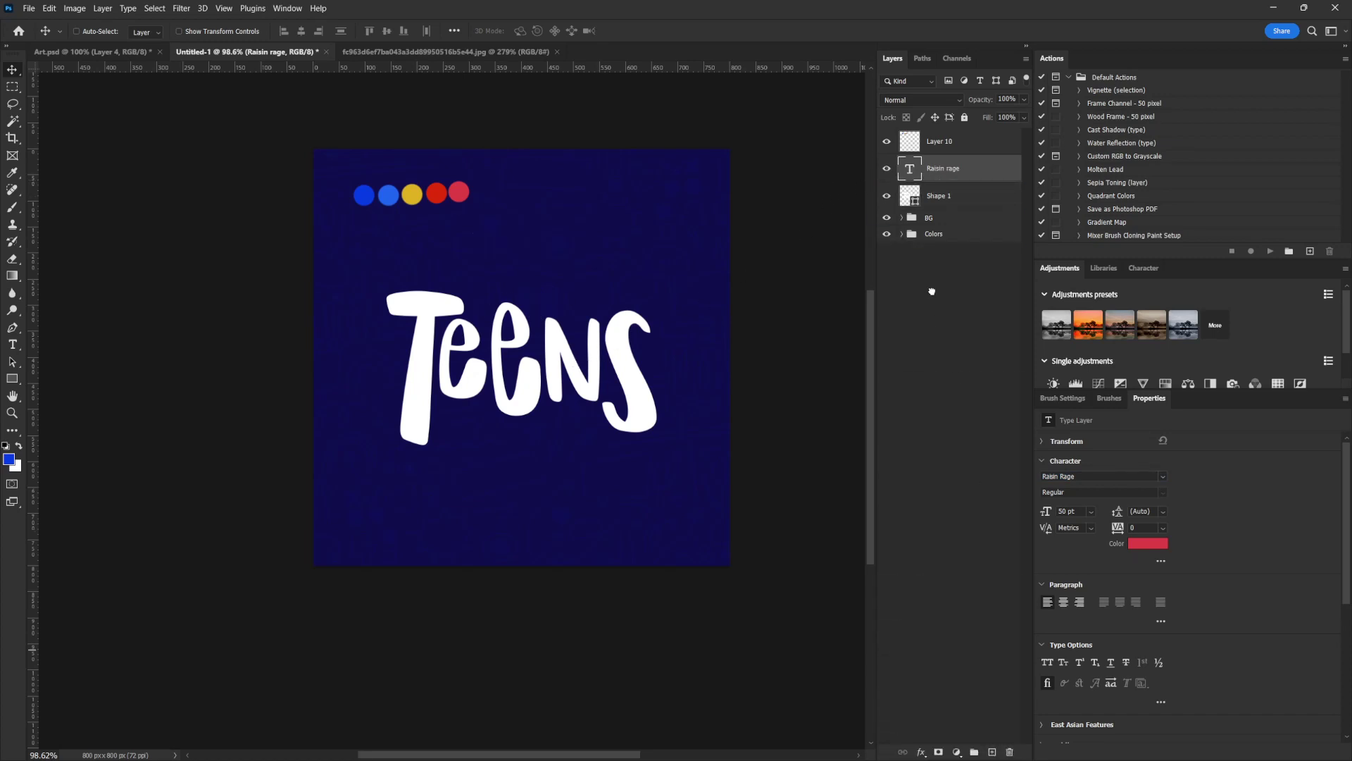
left_click(1009, 751)
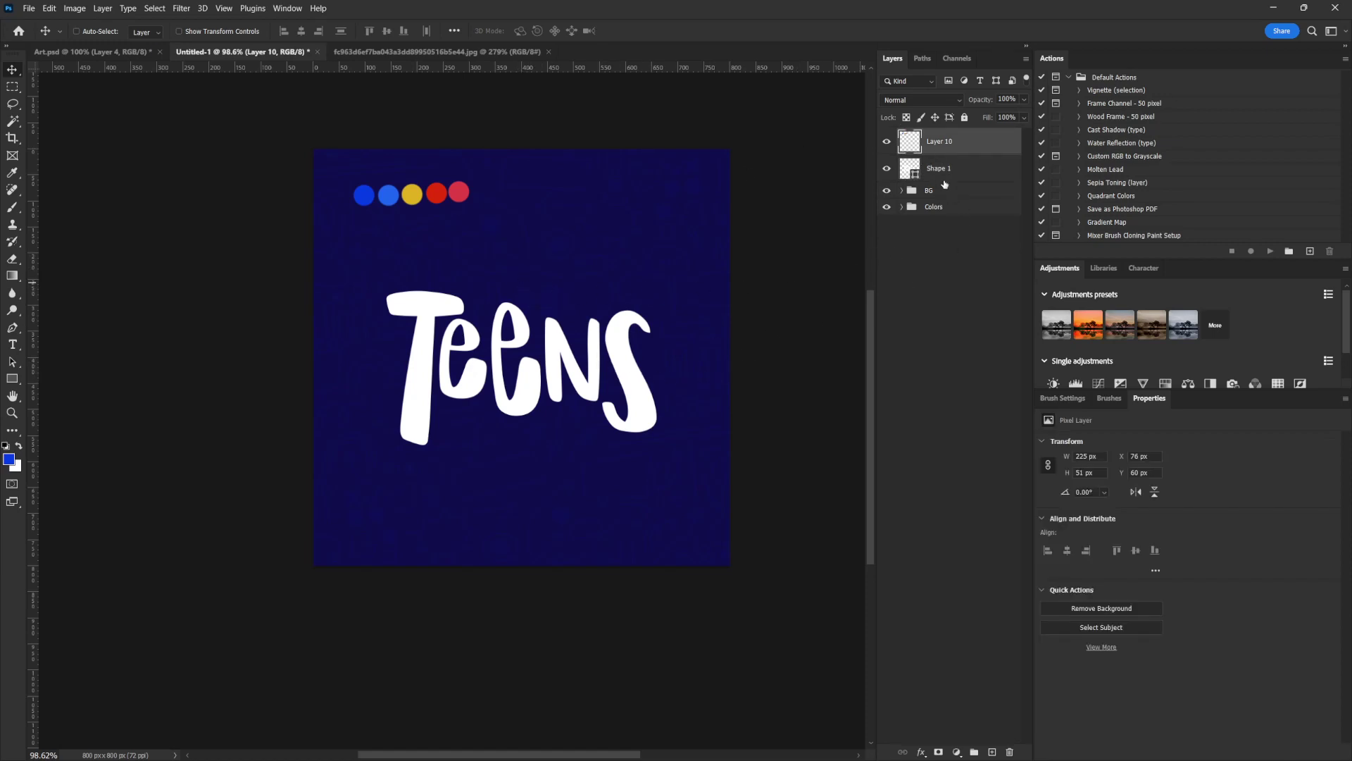
- Rename the Shape 1 layer to "title"
left_click(943, 177)
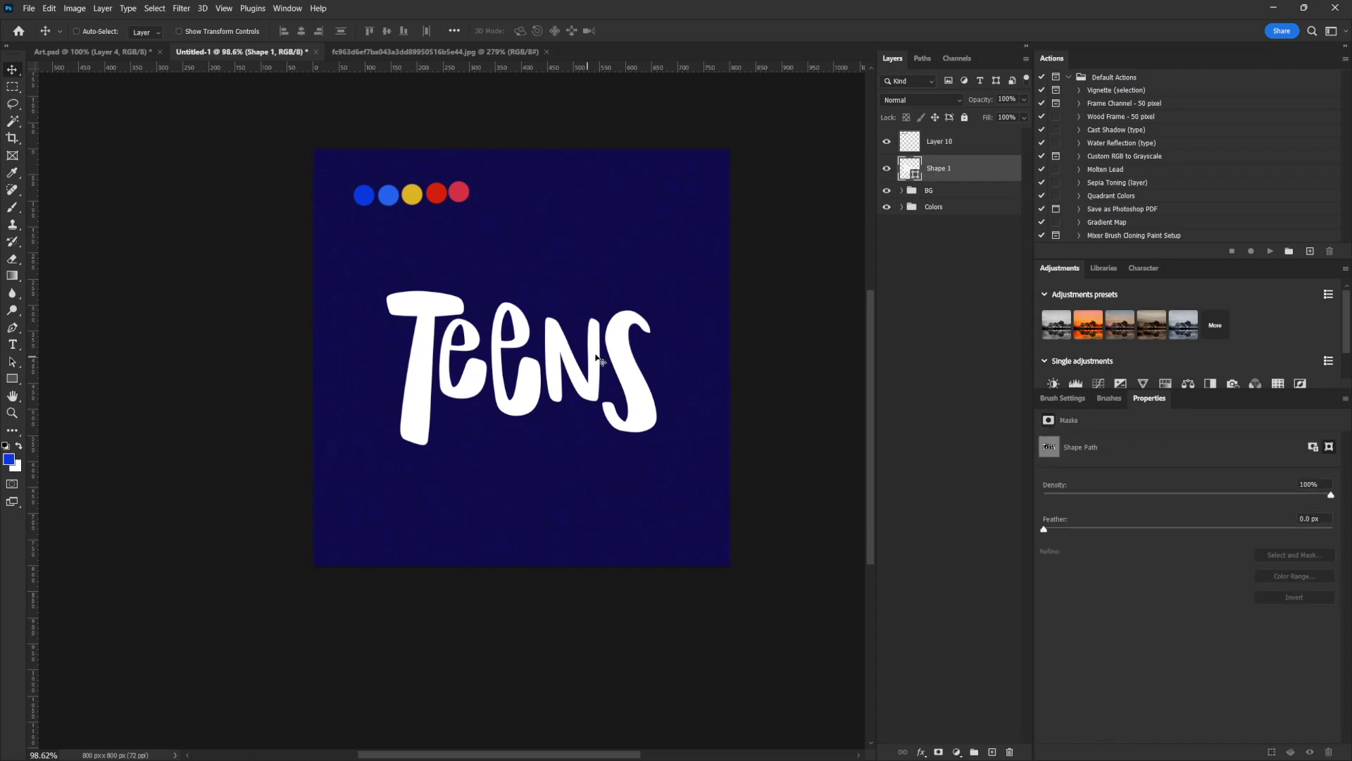
double_click(938, 168)
type("title")
key("Return")
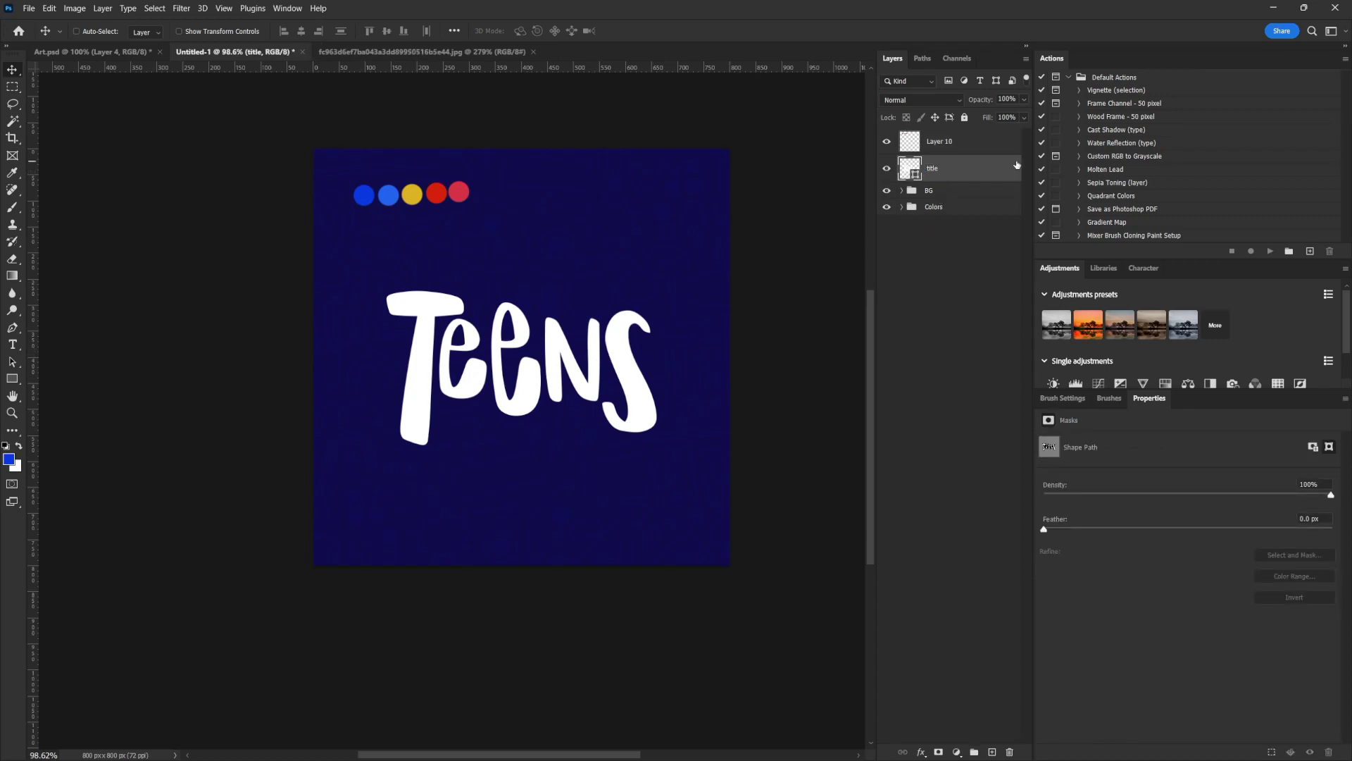
- Fill the title lettering with the dark blue sampled from the first palette swatch, colour 063ce6
left_click(8, 378)
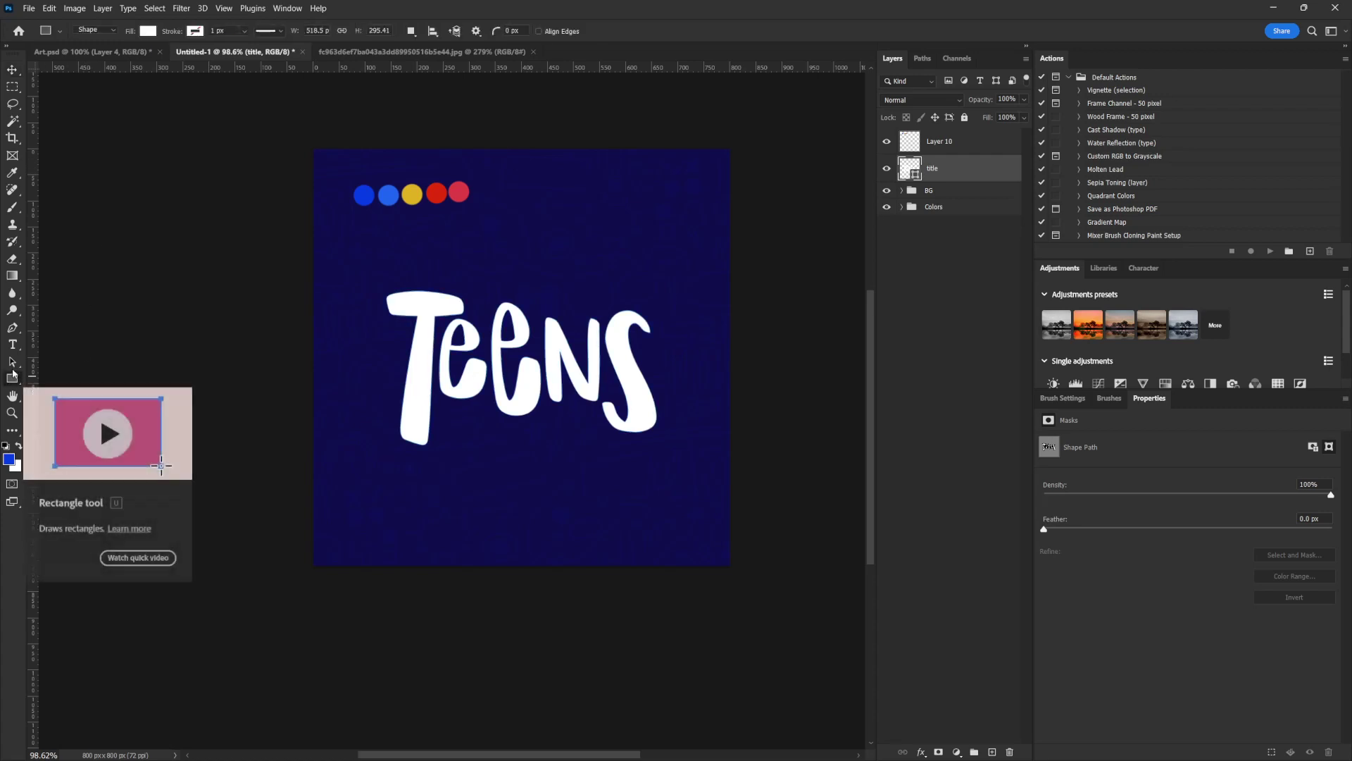
left_click(148, 32)
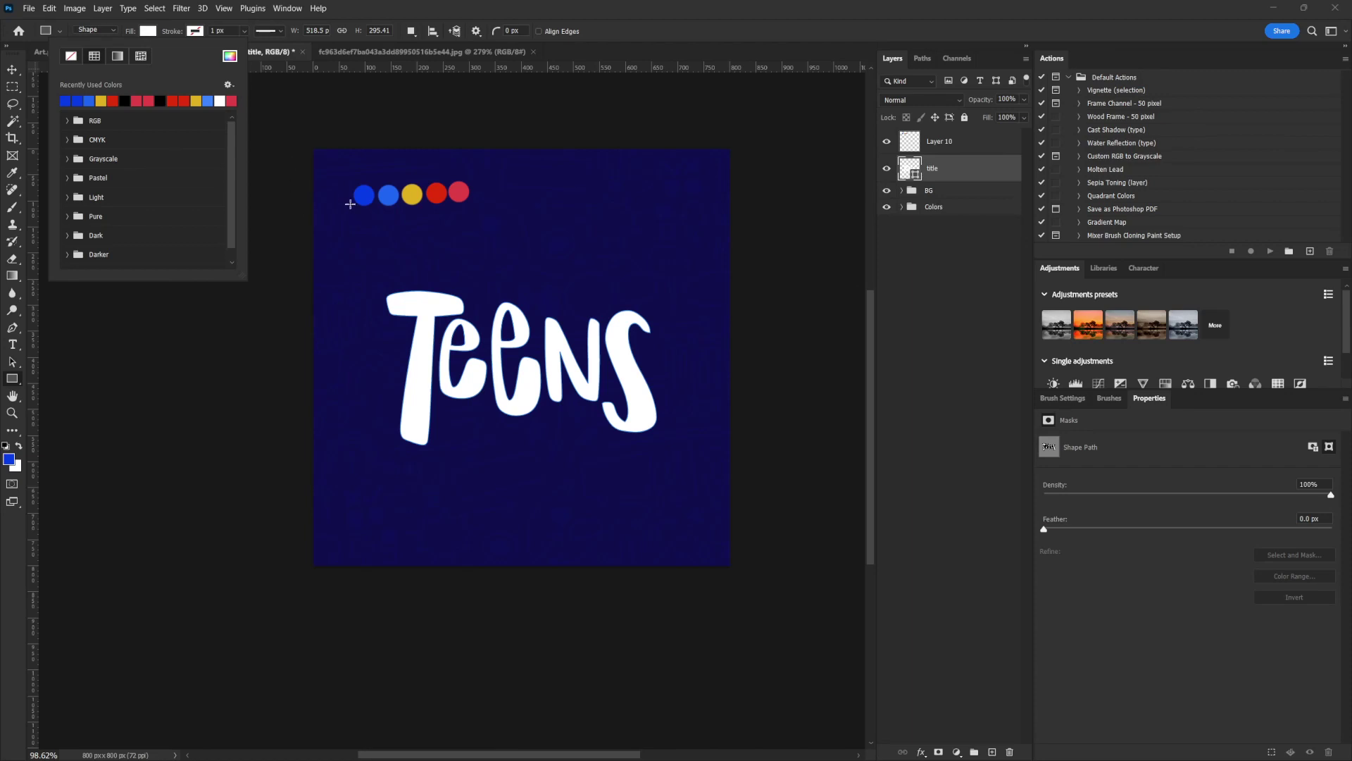
left_click(230, 56)
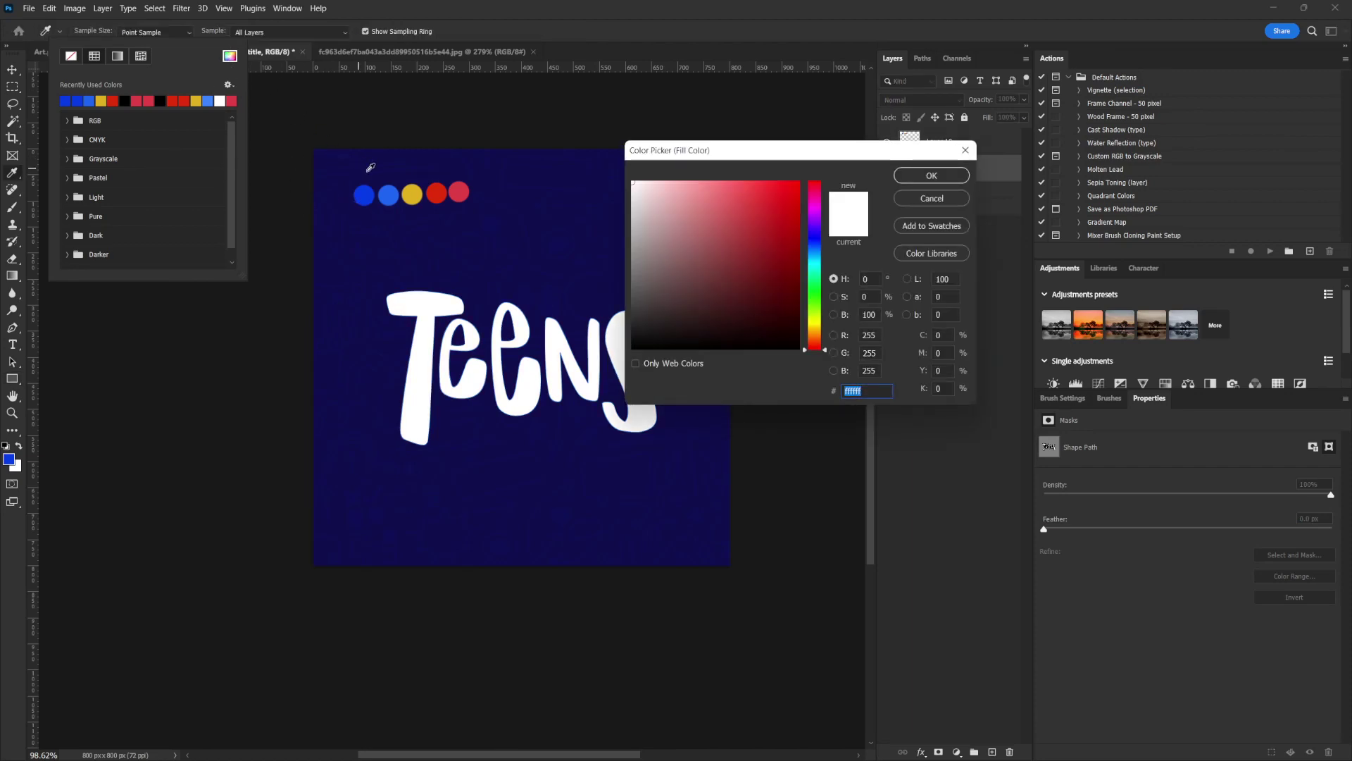
left_click(362, 192)
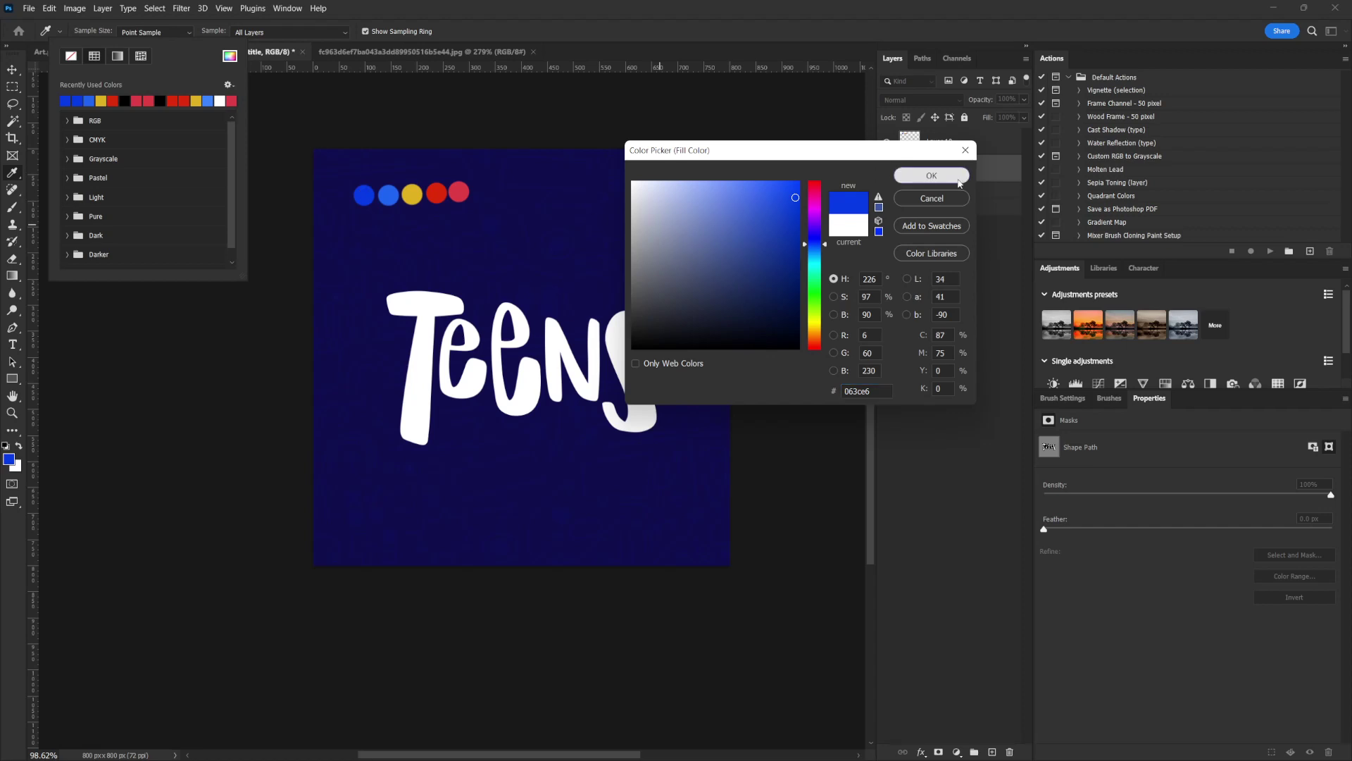
left_click(923, 174)
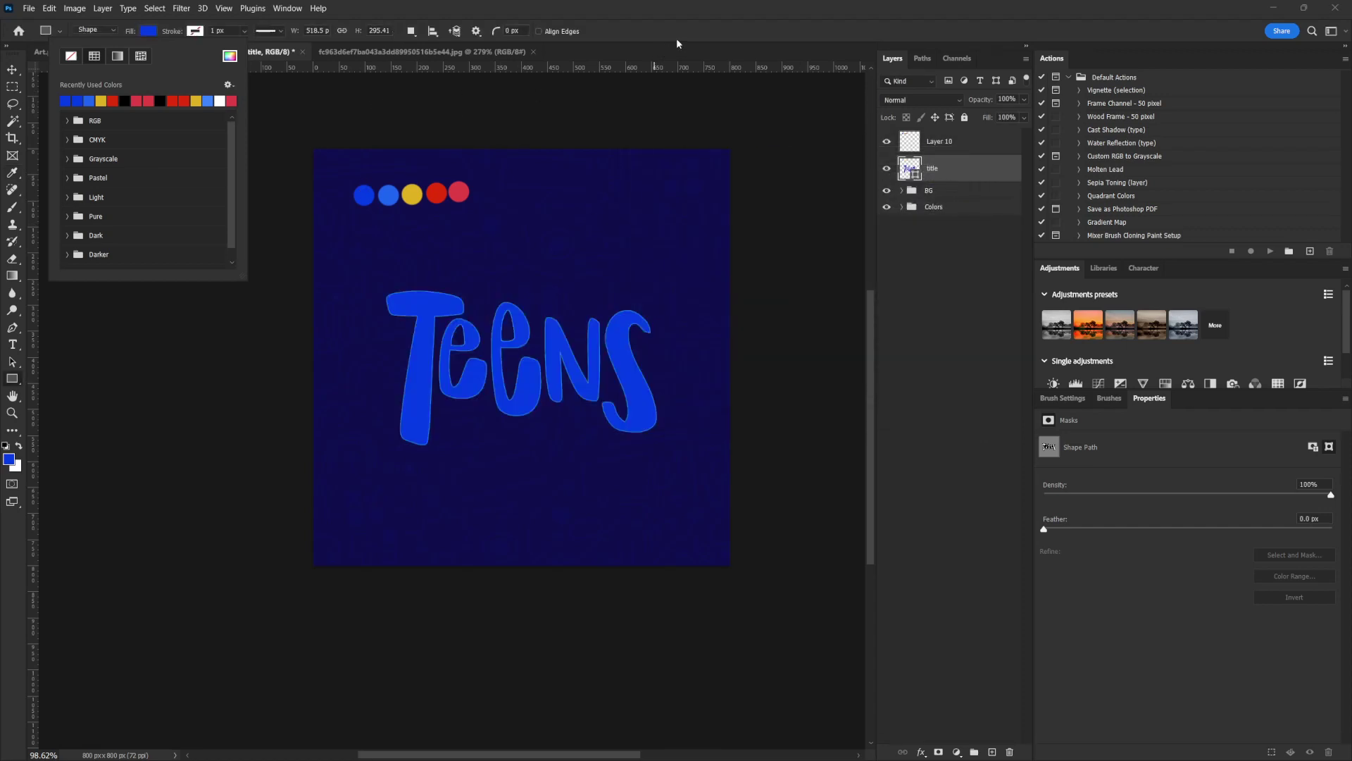
key("Escape")
left_click(11, 71)
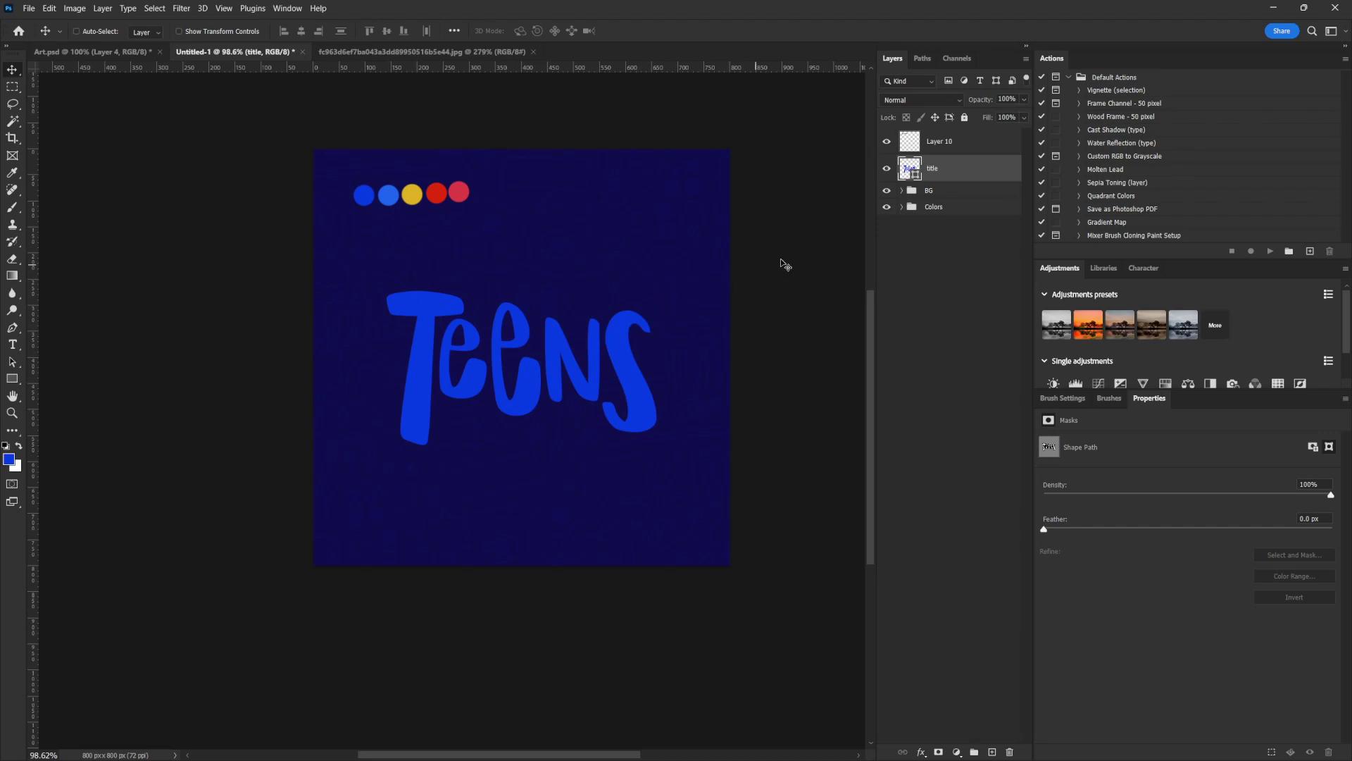
- Add a text letter "t" in the Raisin Rage font above the end of the Teens lettering and enlarge it to about 210 pt
left_click(14, 345)
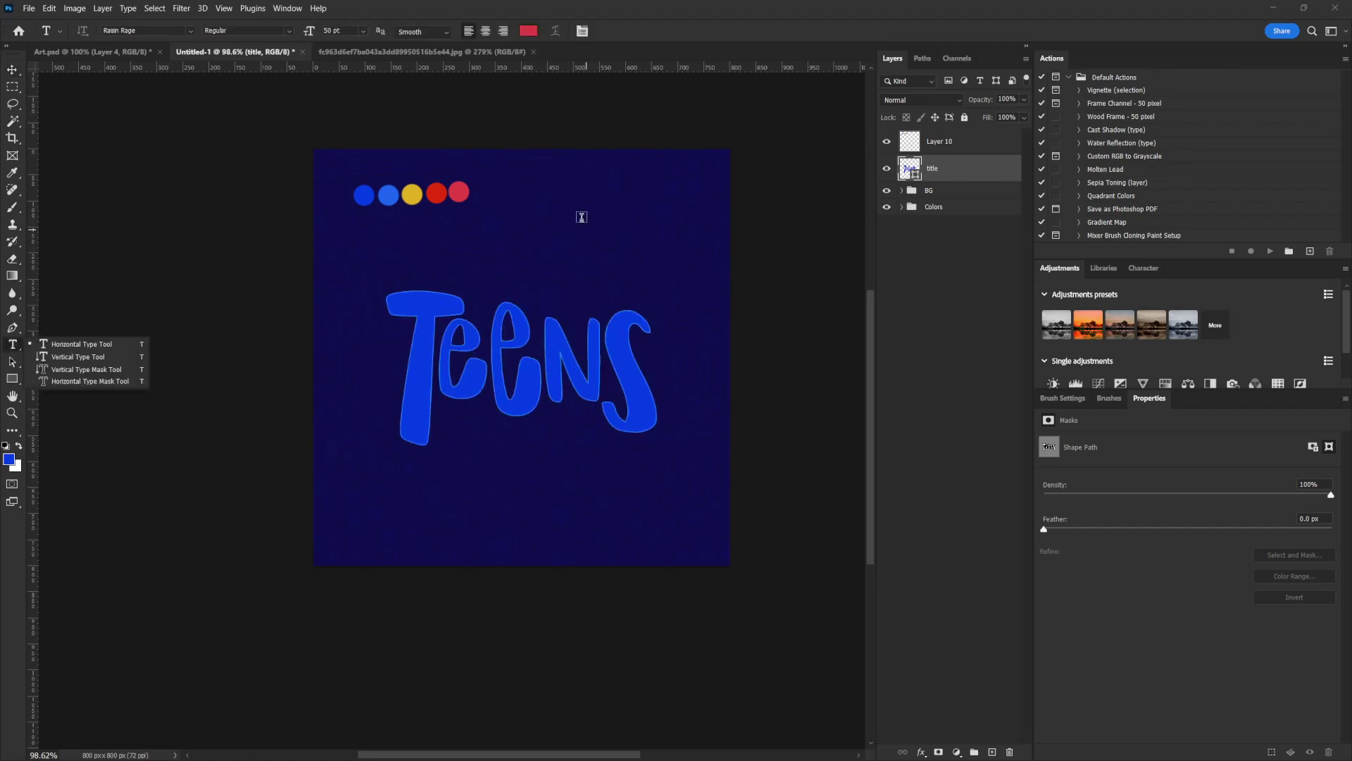
left_click(581, 221)
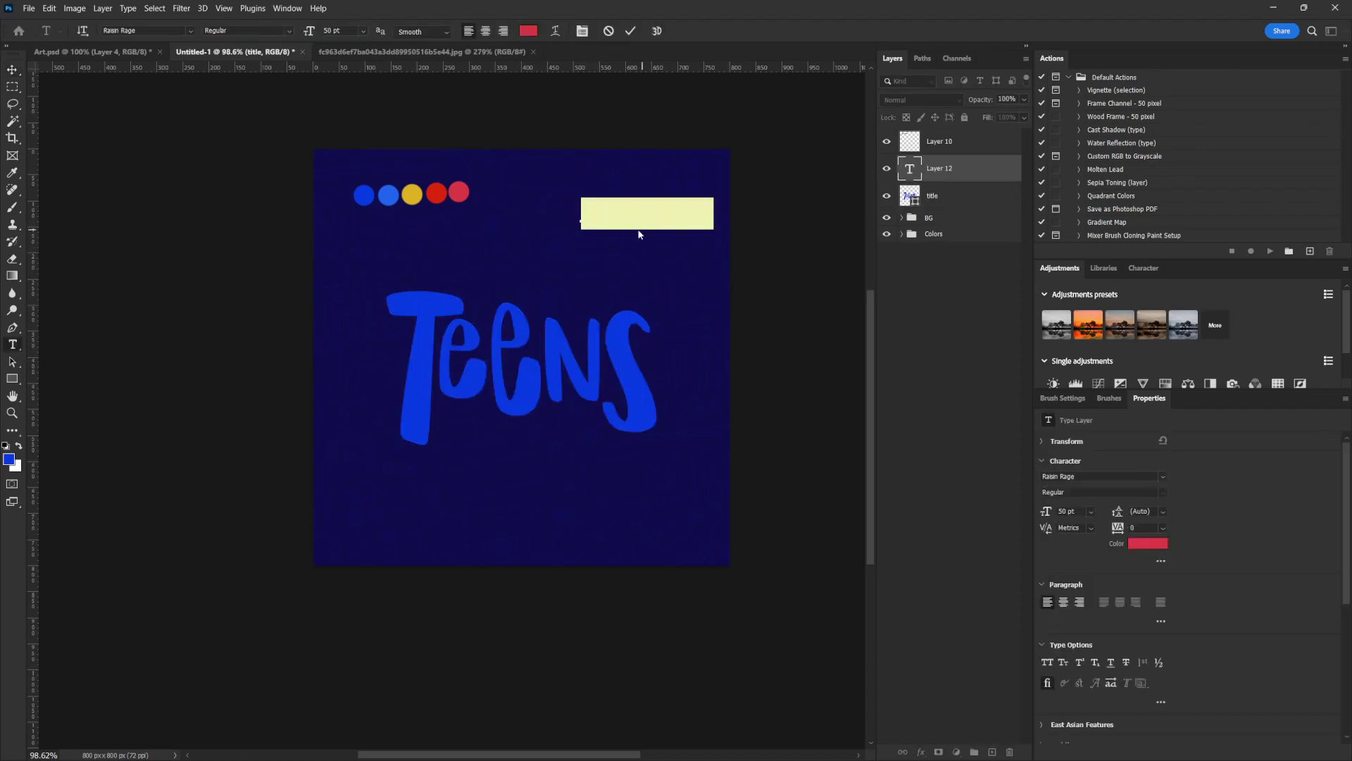
type("I")
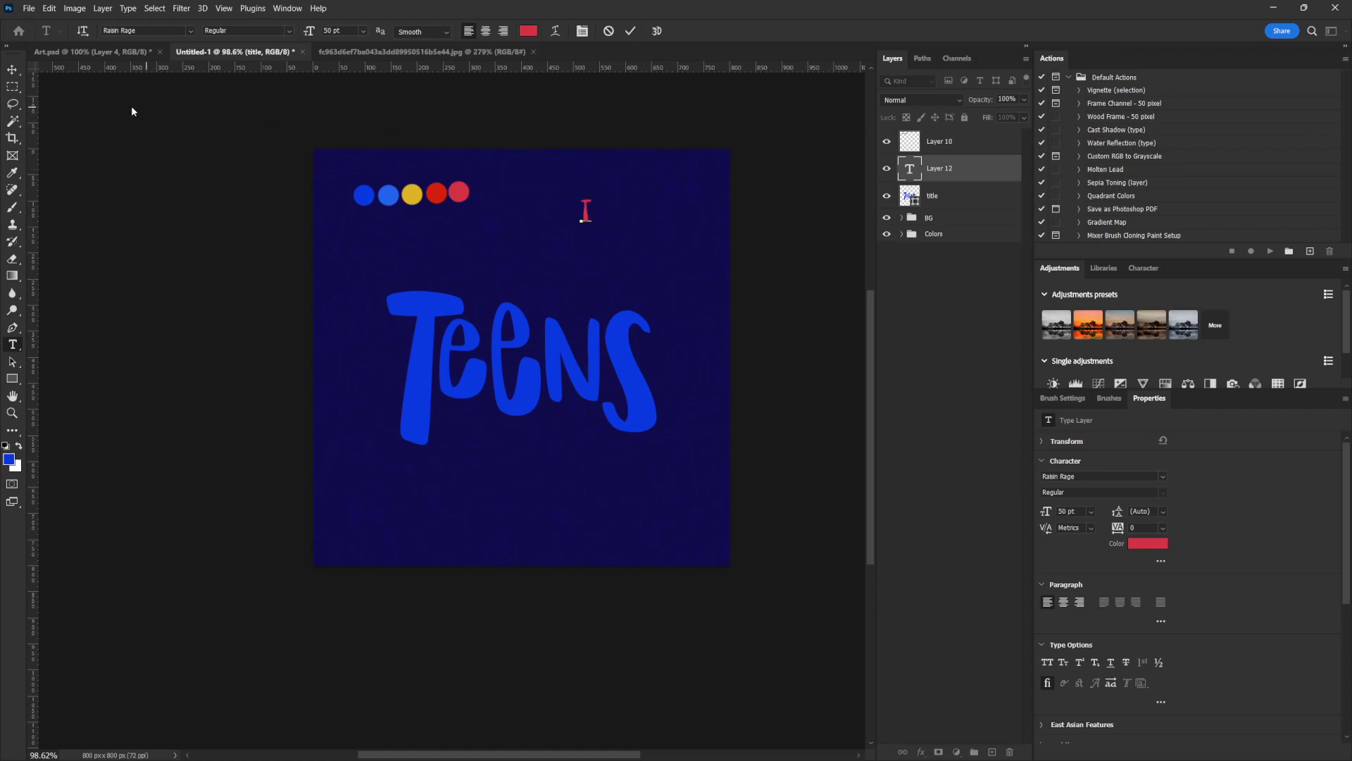
left_click(16, 73)
key("ctrl+t")
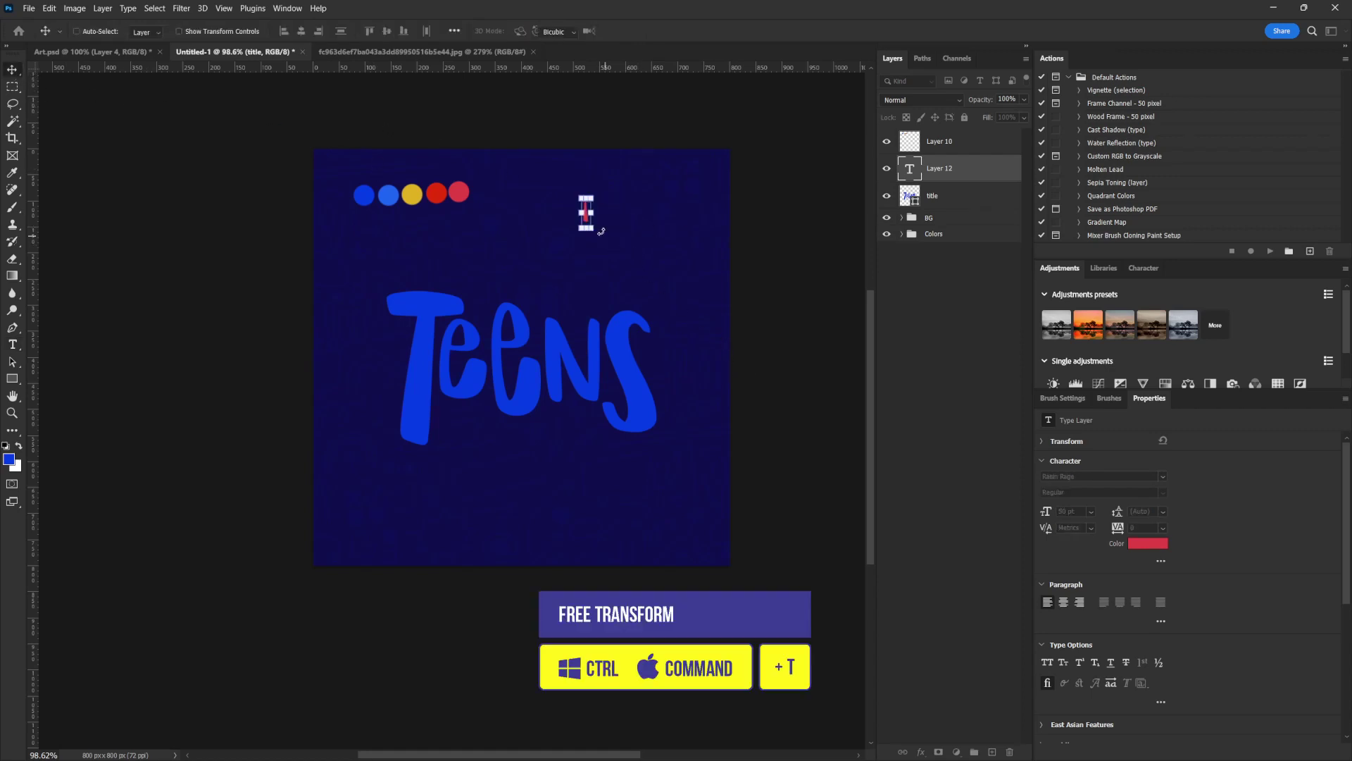
left_click_drag(591, 229, 619, 265)
key("Return")
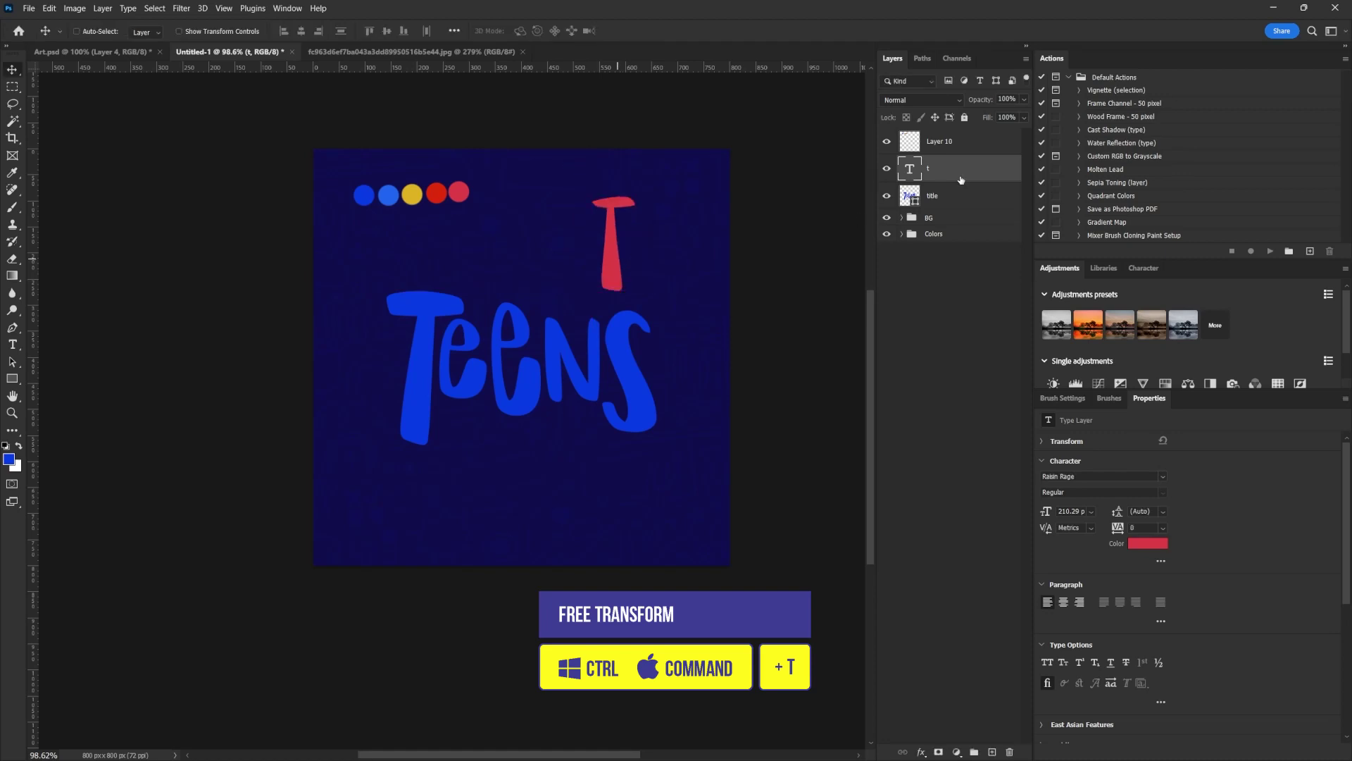
- Convert the t text layer to a shape, open its fill colour options, and delete the layer
right_click(962, 181)
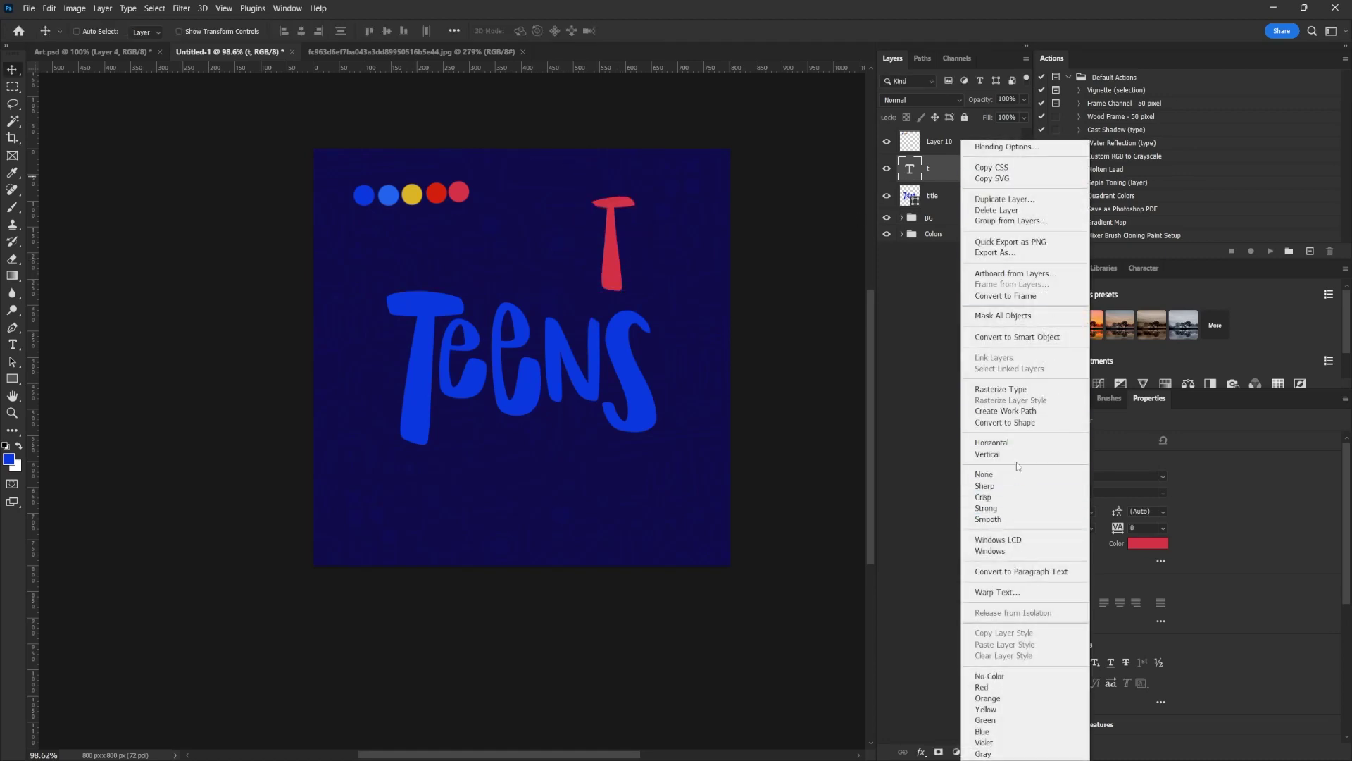
left_click(1021, 426)
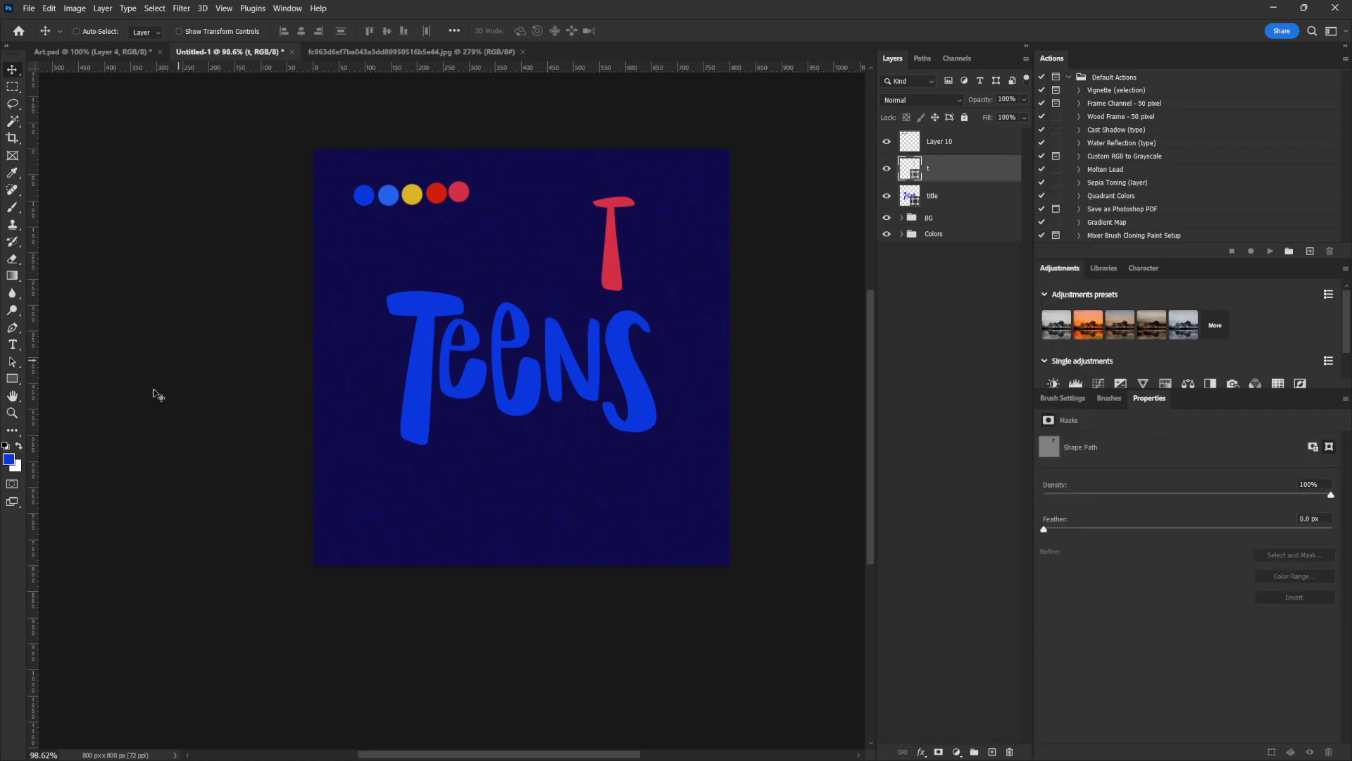
left_click(12, 379)
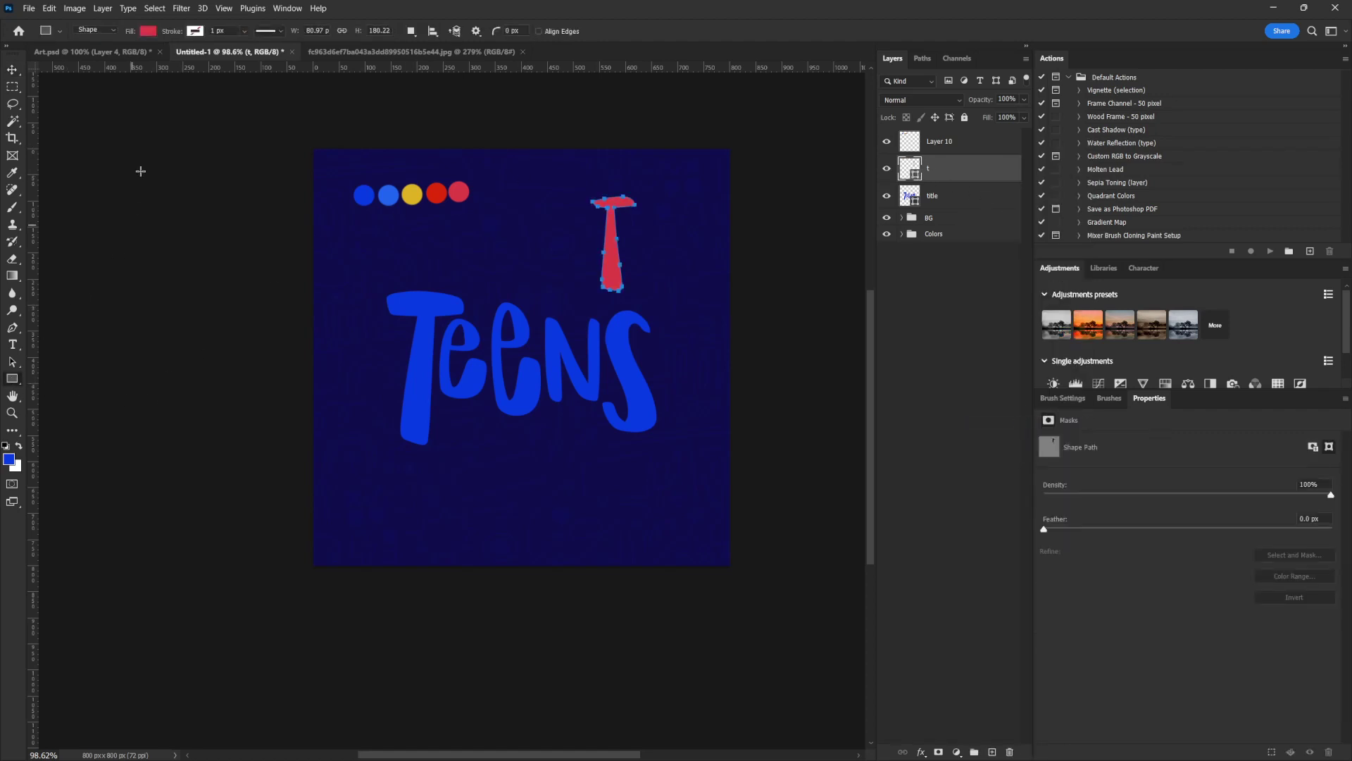
left_click(146, 32)
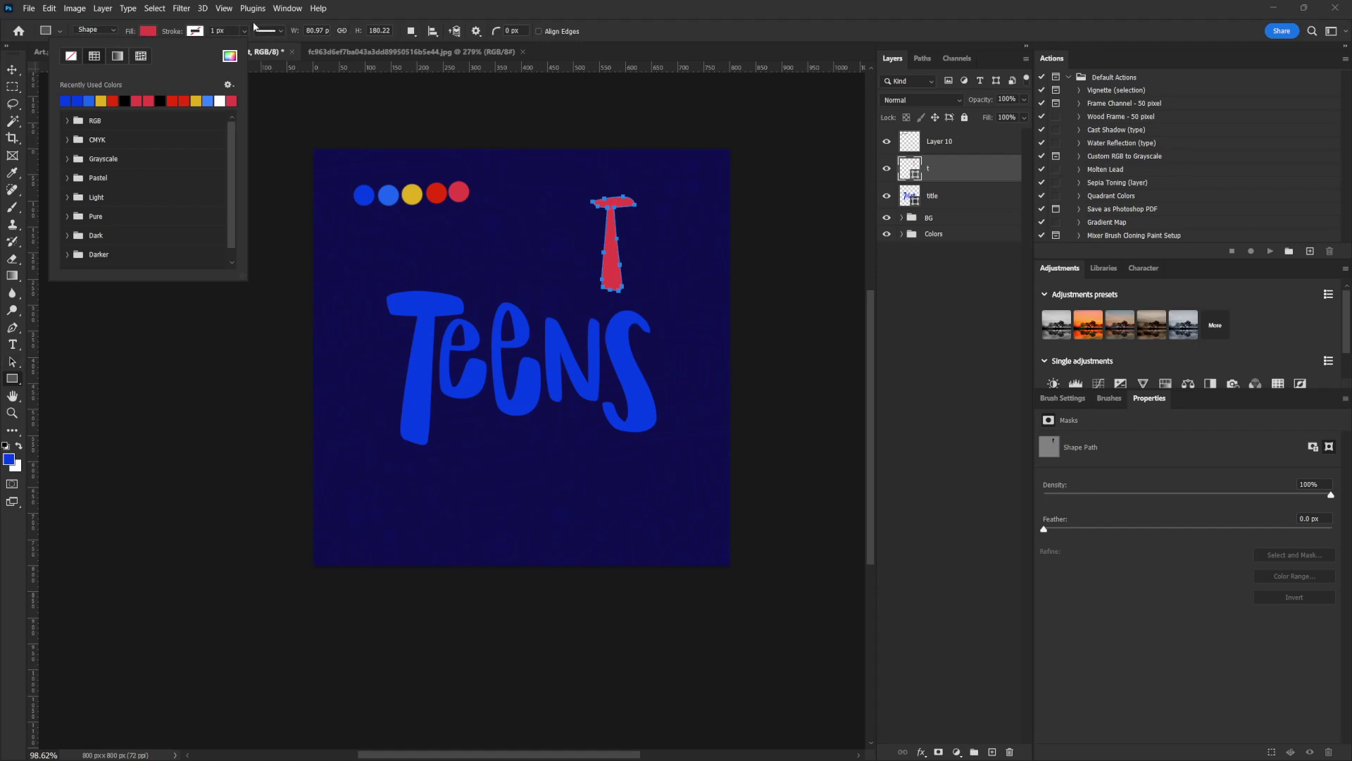
left_click(513, 33)
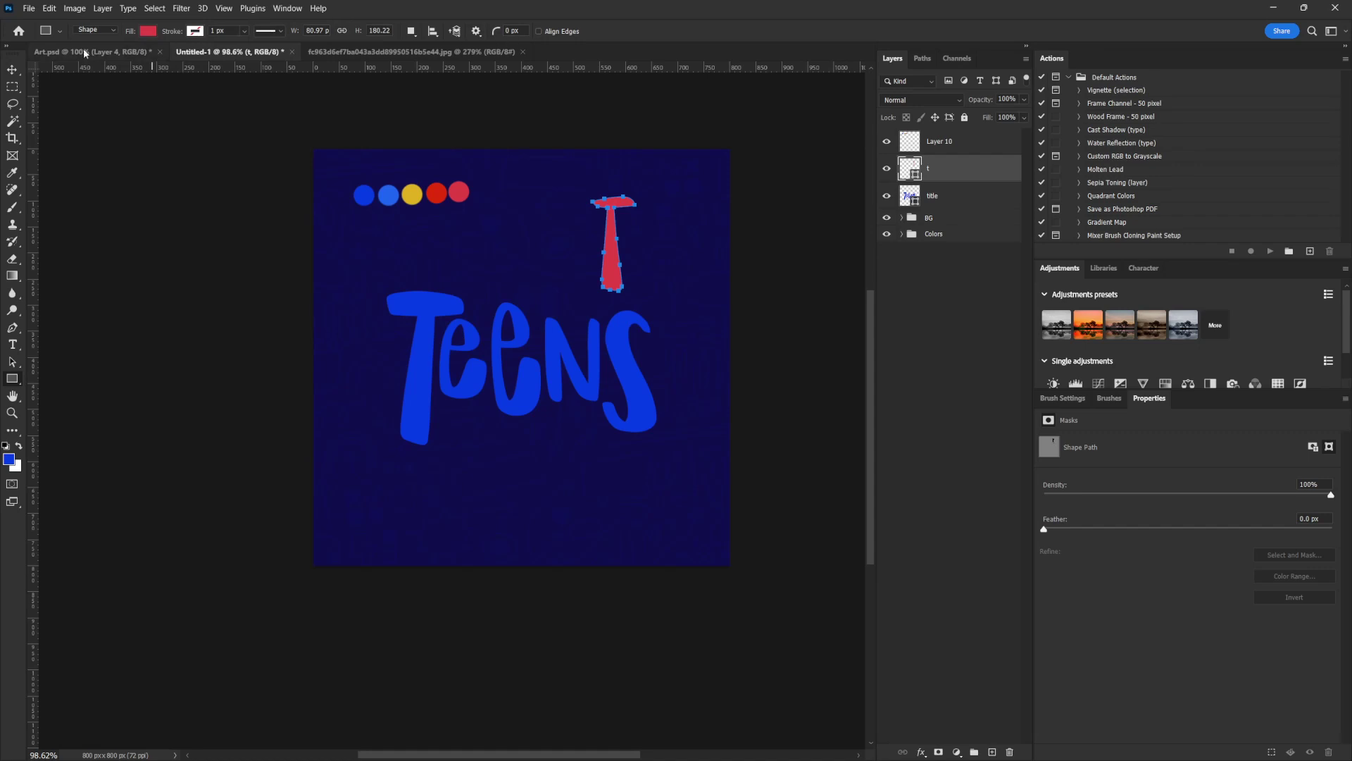
left_click(12, 71)
left_click_drag(944, 171, 1010, 751)
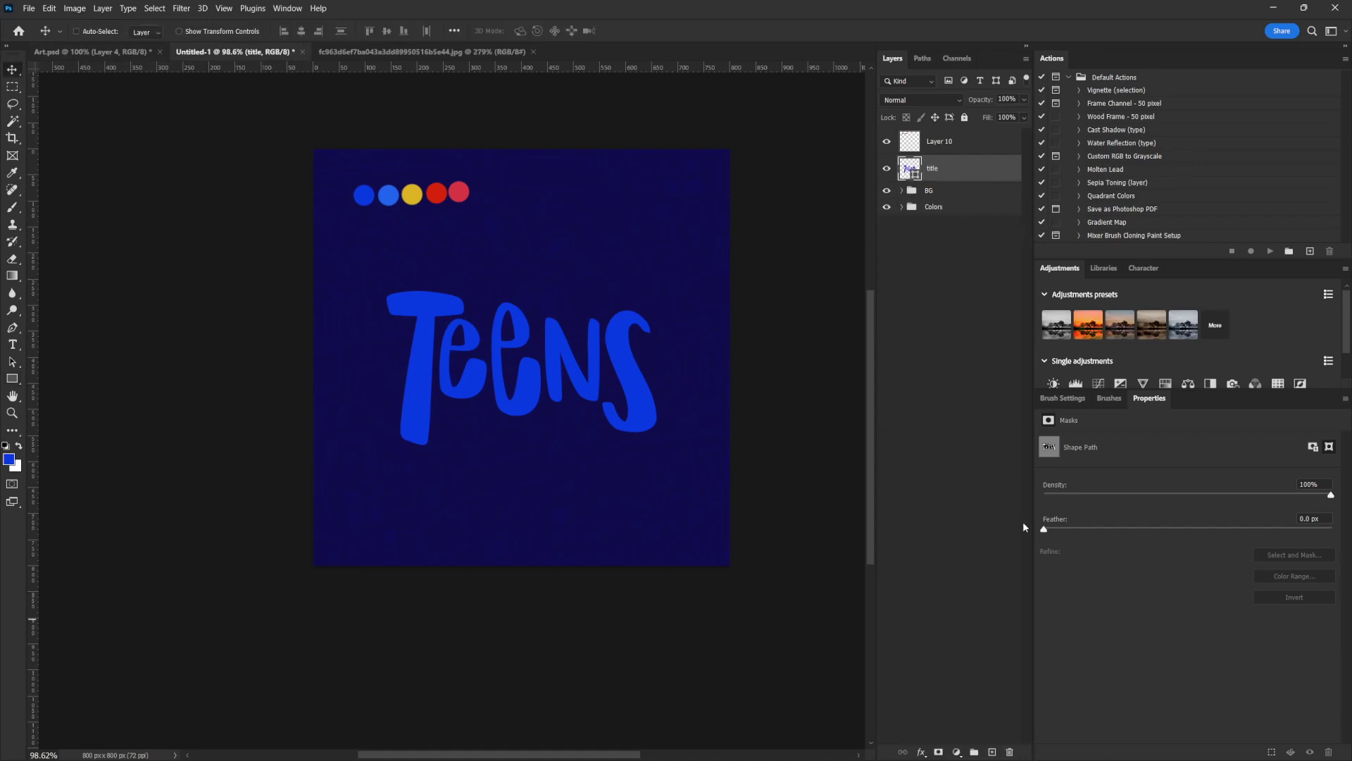
- Create a new layer named "paint brush" above the title layer and clip it to the title lettering
left_click(993, 752)
double_click(943, 168)
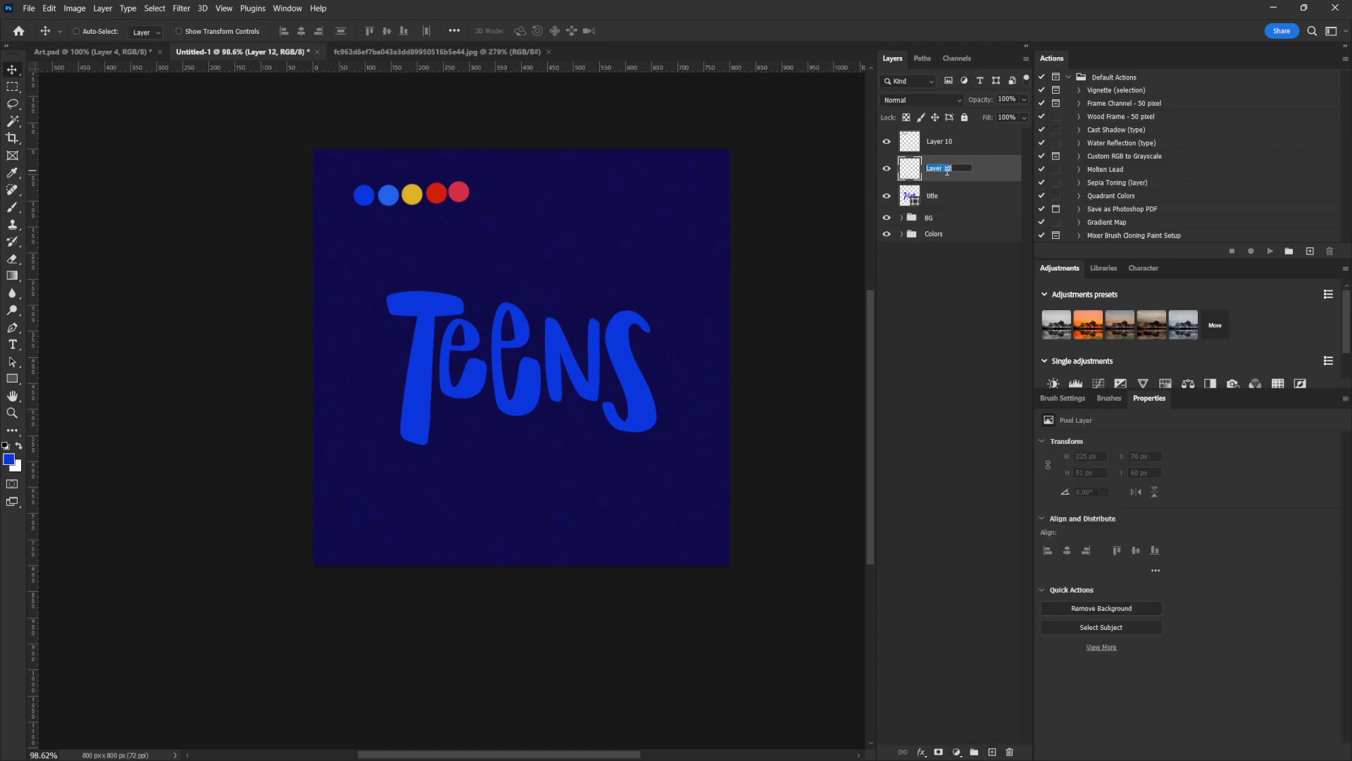
type("paint brush")
key("Return")
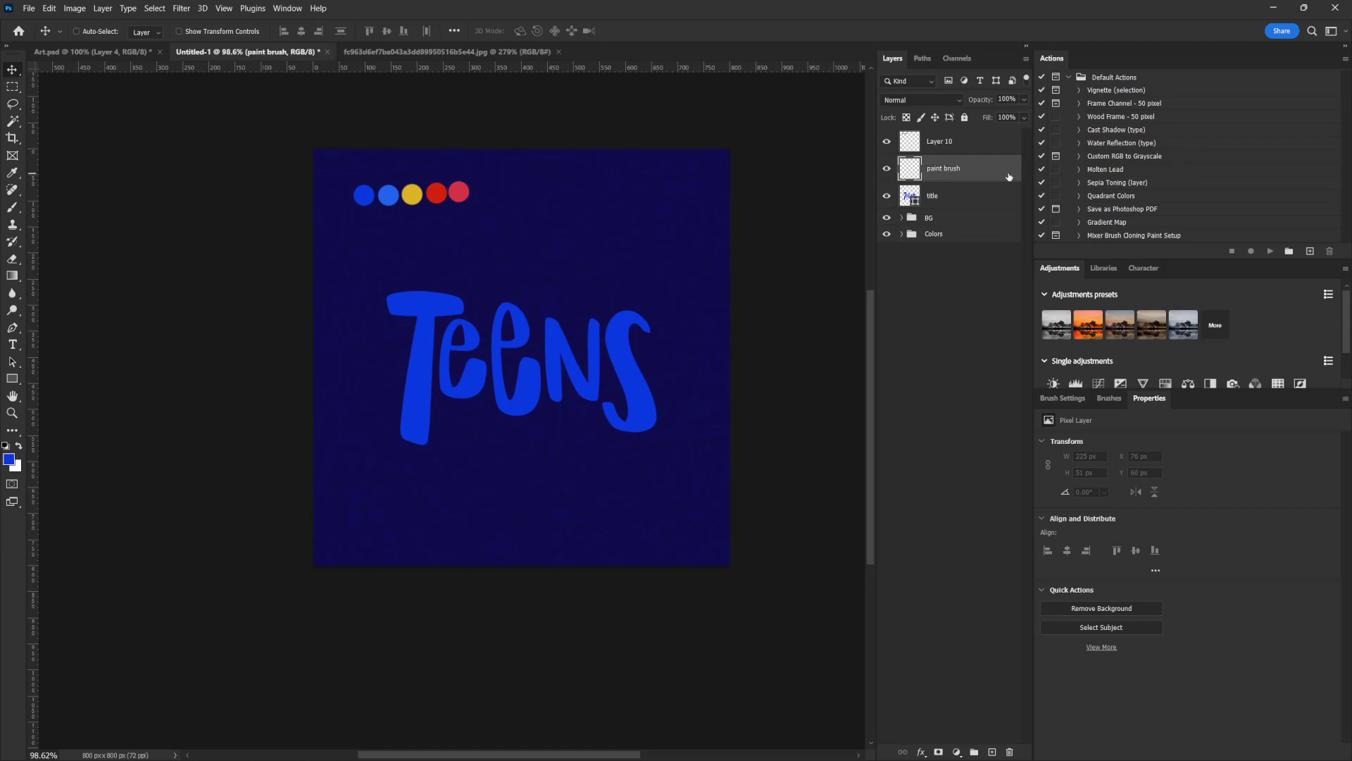
mouse_move(995, 180)
left_mouse_down()
mouse_move(965, 204)
mouse_move(949, 197)
mouse_move(994, 171)
mouse_move(979, 181)
left_mouse_up()
left_click_drag(978, 180, 976, 176)
left_click(976, 181, "alt")
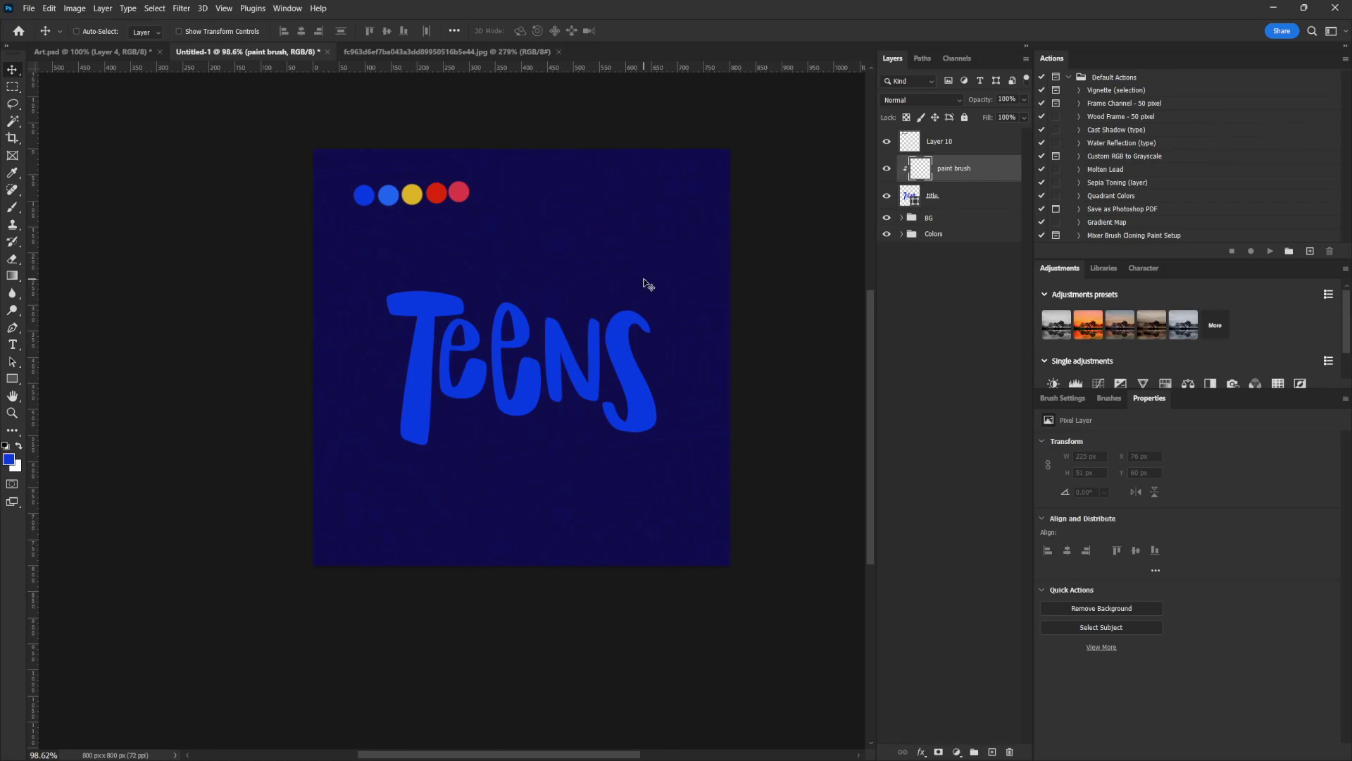
- Make a freehand Lasso selection around the letter T, keeping the neighbouring e outside it
left_click(12, 103)
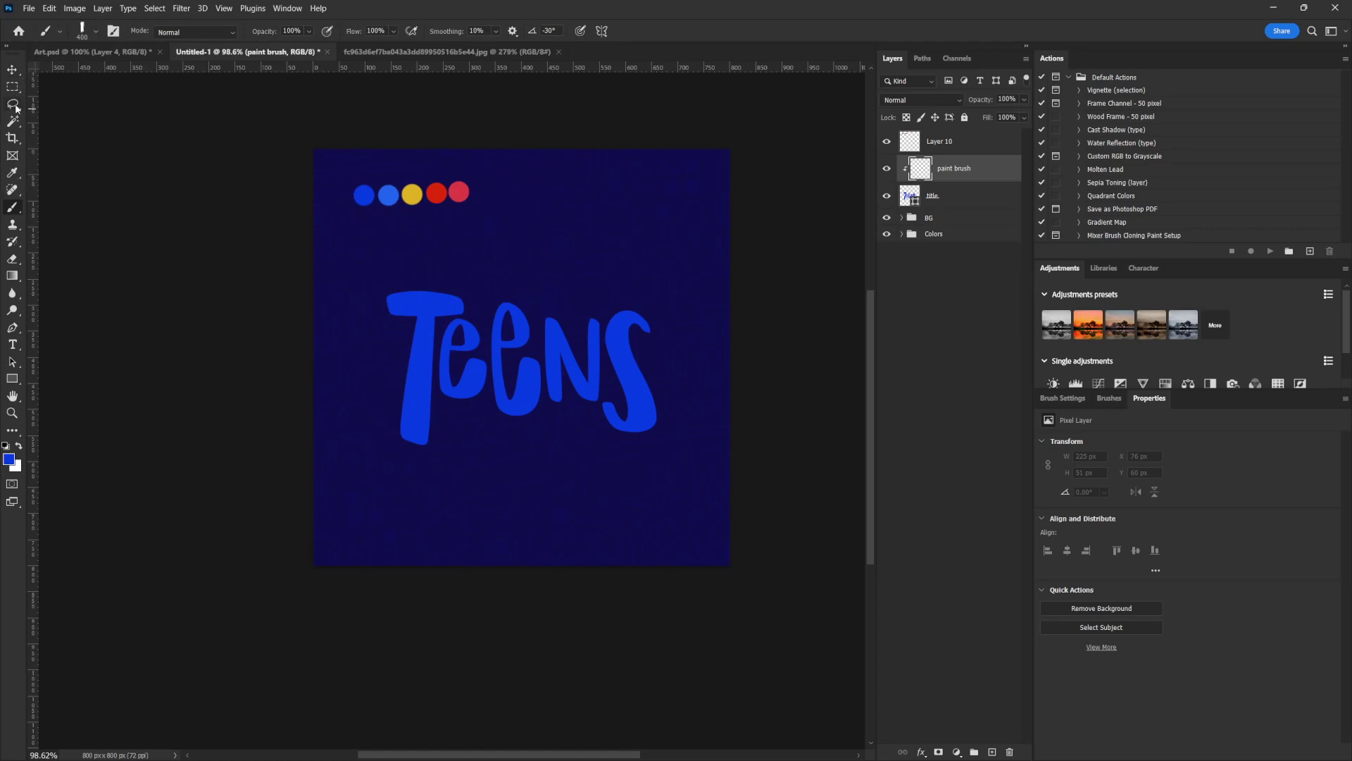
left_click_drag(391, 285, 396, 295)
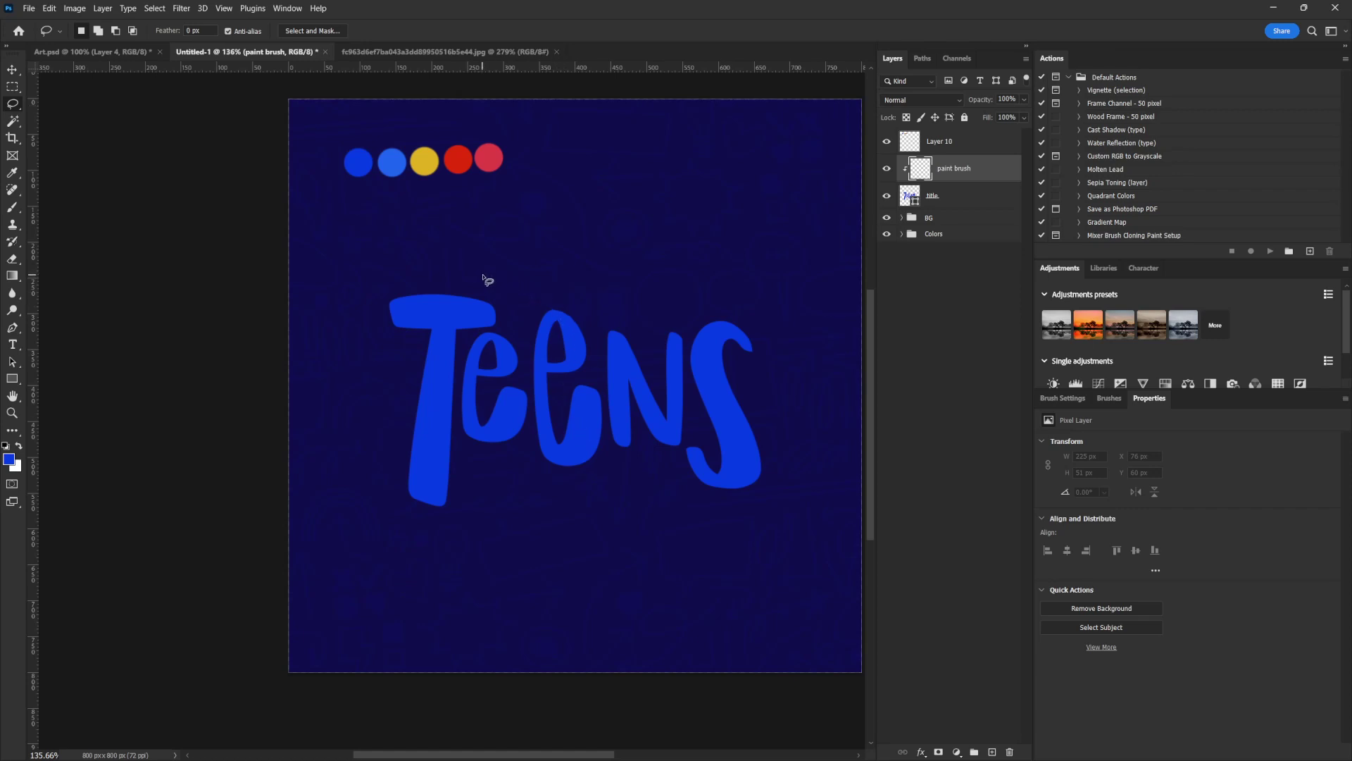
mouse_move(442, 265)
left_mouse_down()
mouse_move(515, 290)
mouse_move(514, 320)
mouse_move(460, 349)
mouse_move(456, 496)
mouse_move(424, 550)
mouse_move(372, 456)
mouse_move(344, 336)
mouse_move(442, 230)
left_mouse_up()
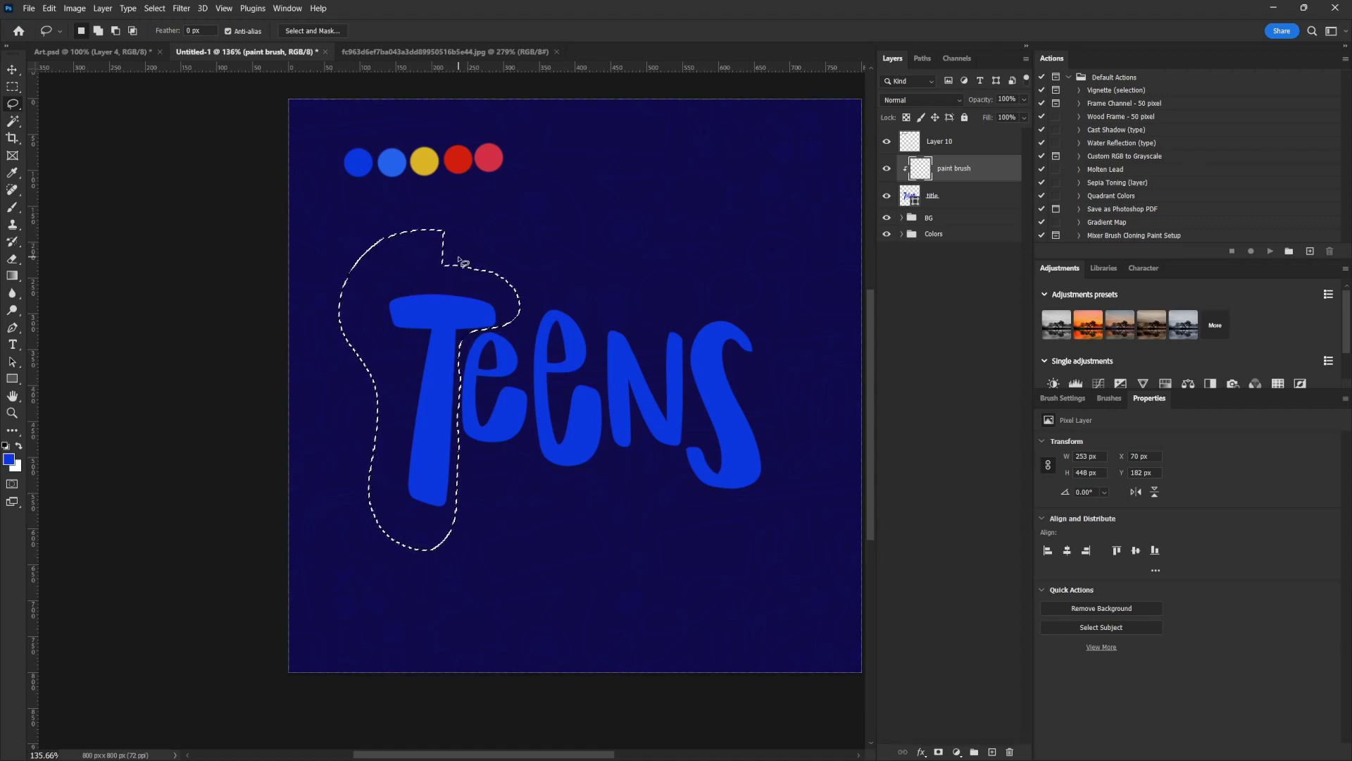
- Sample the light blue palette swatch for the Brush and choose the vertical 976 px dry-stroke brush tip
key("b")
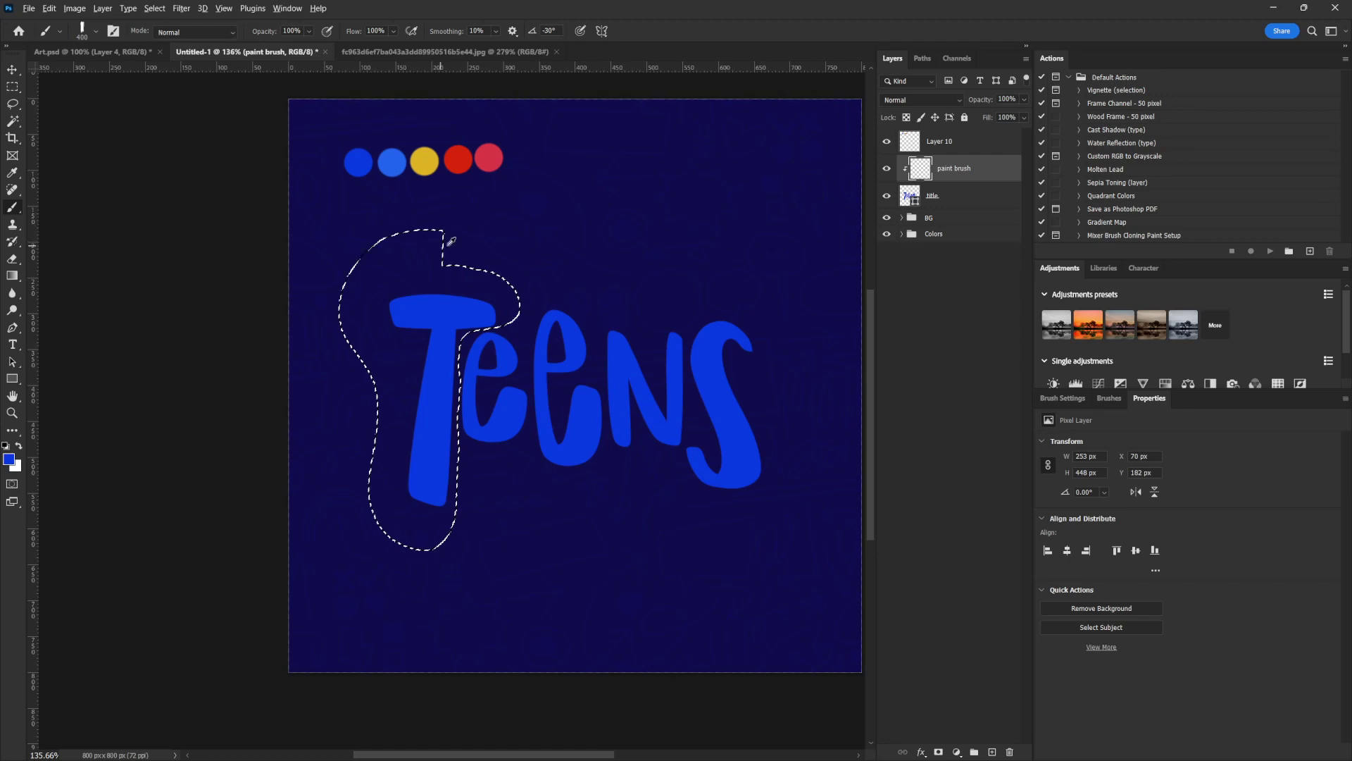
left_click(395, 155, "alt")
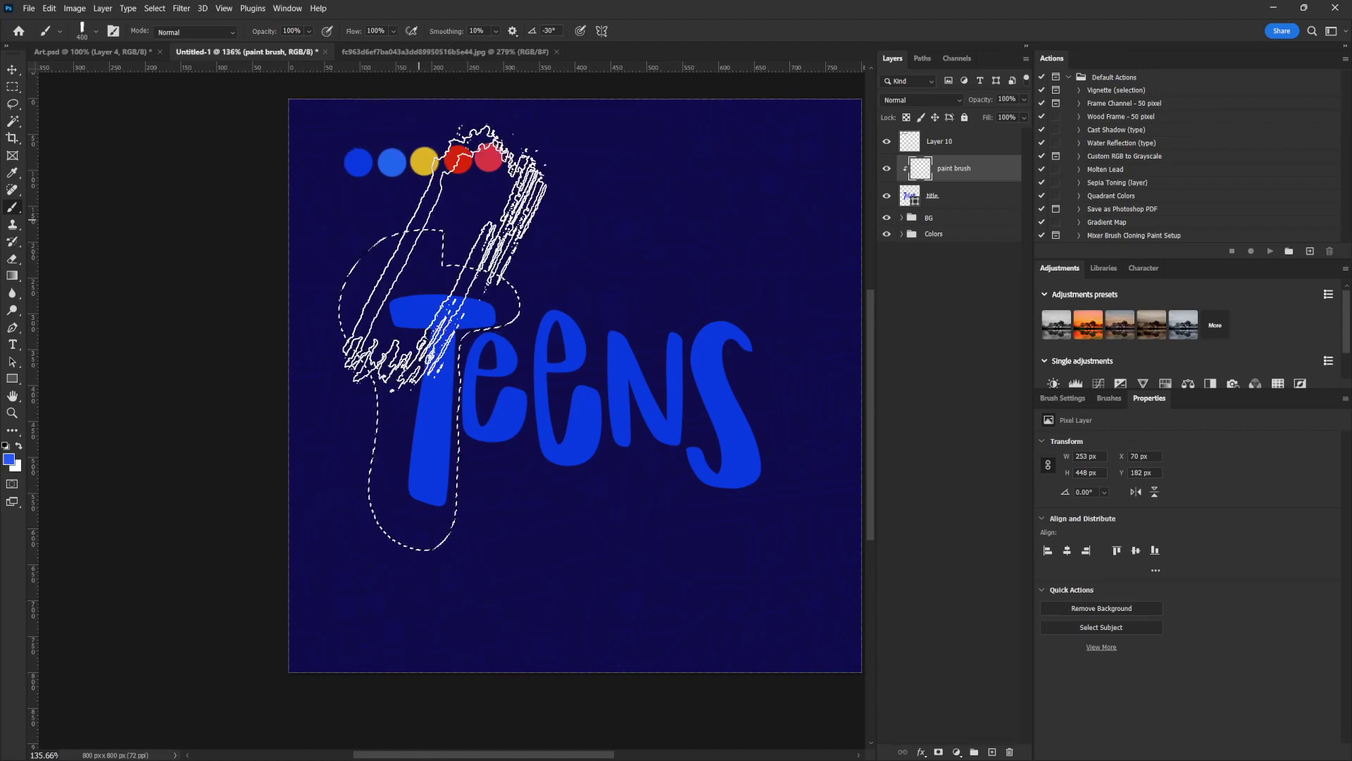
left_click(1064, 398)
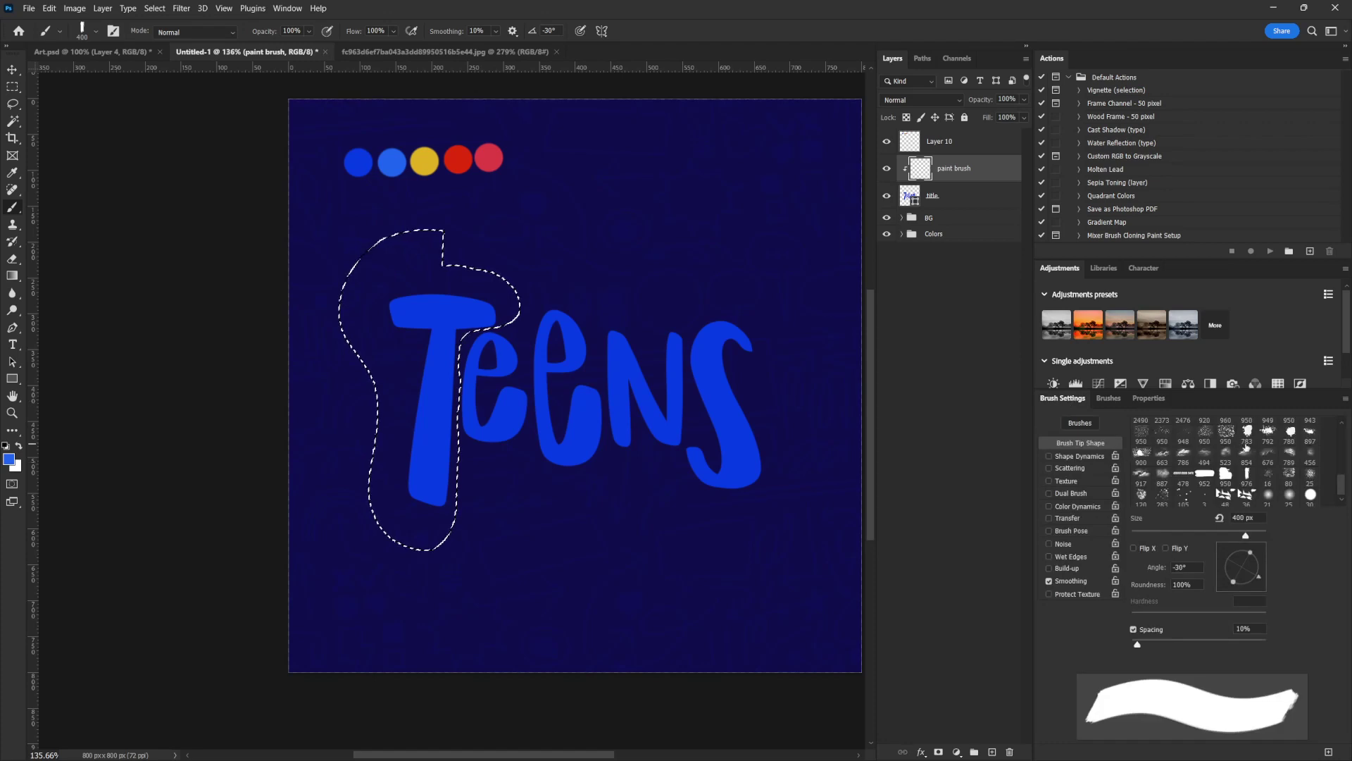
left_click(1205, 472)
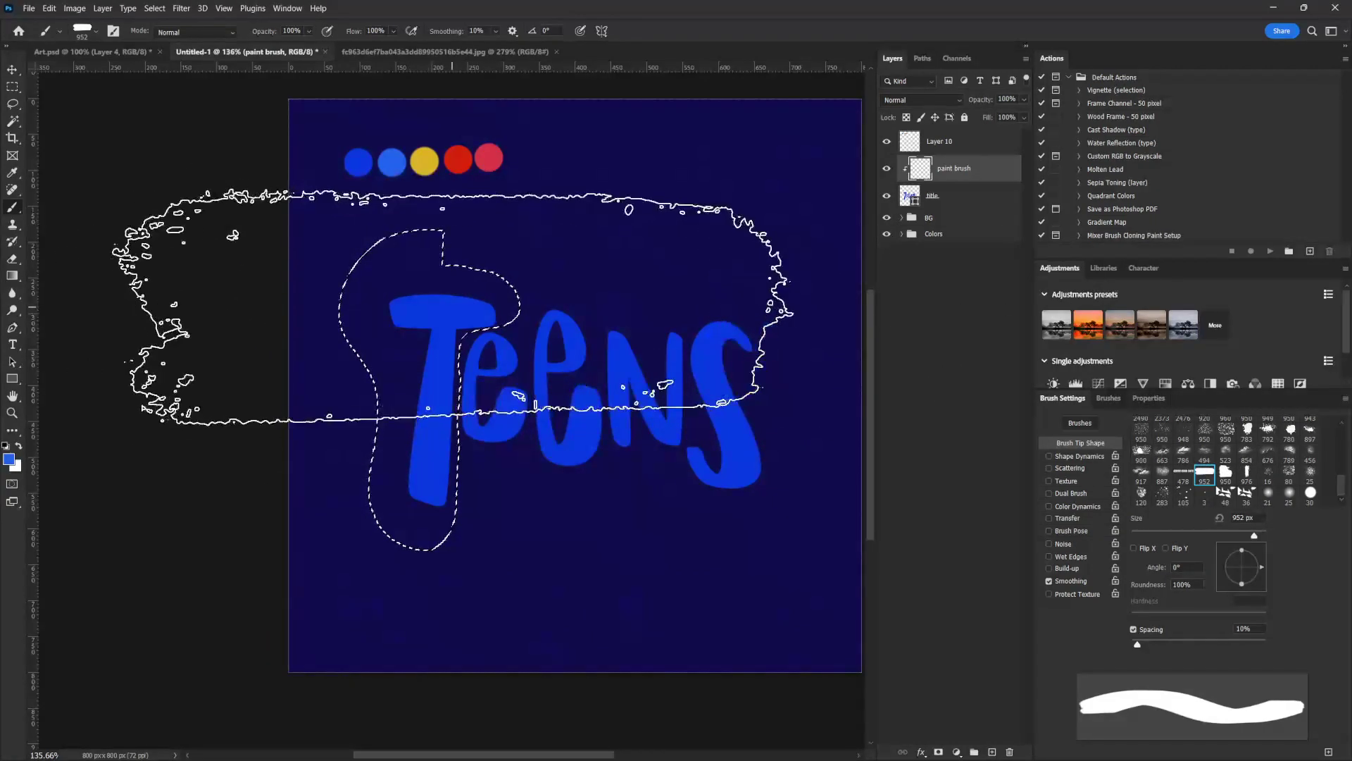
left_click(1247, 471)
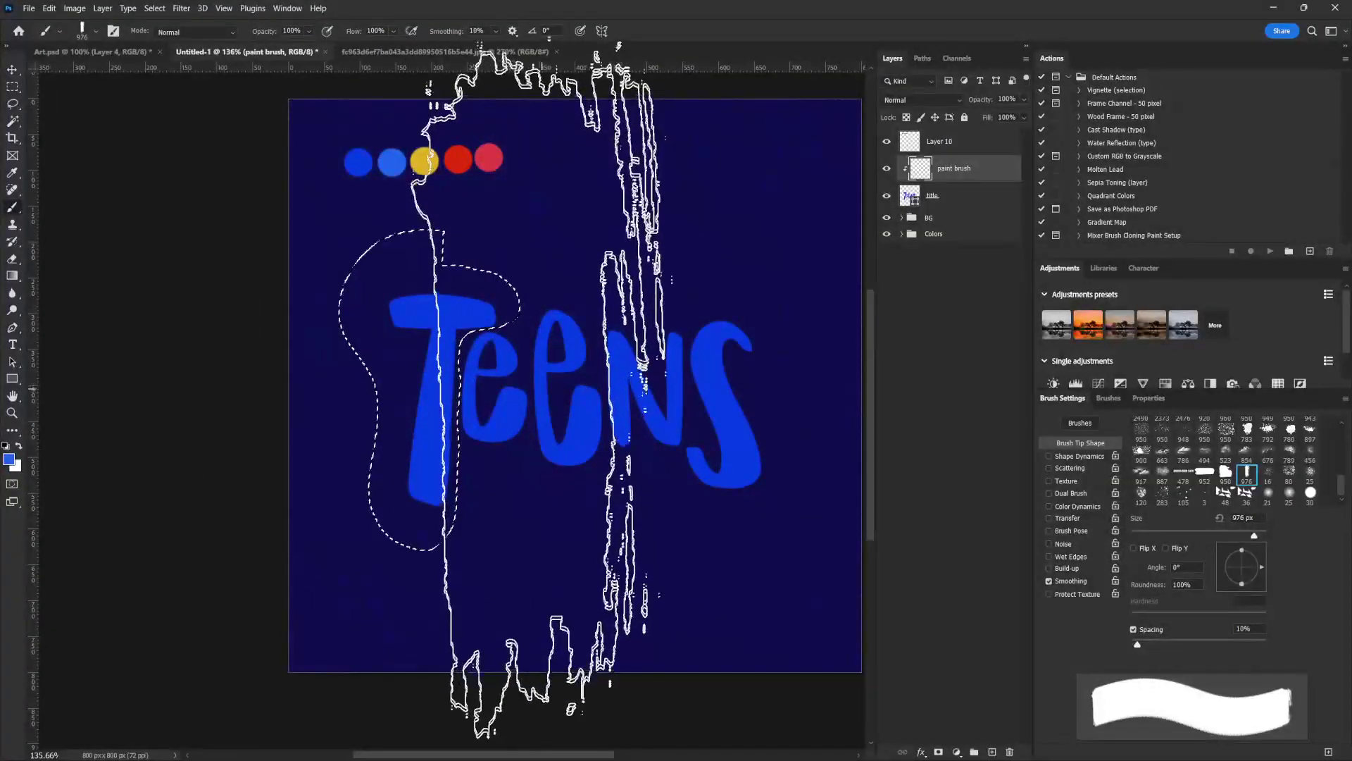
- Reduce the brush to 600 px, rotate its tip to 153°, and paint light blue over the upper-left part of the T
key("bracketleft")
key("bracketleft")
key("bracketleft")
key("bracketleft")
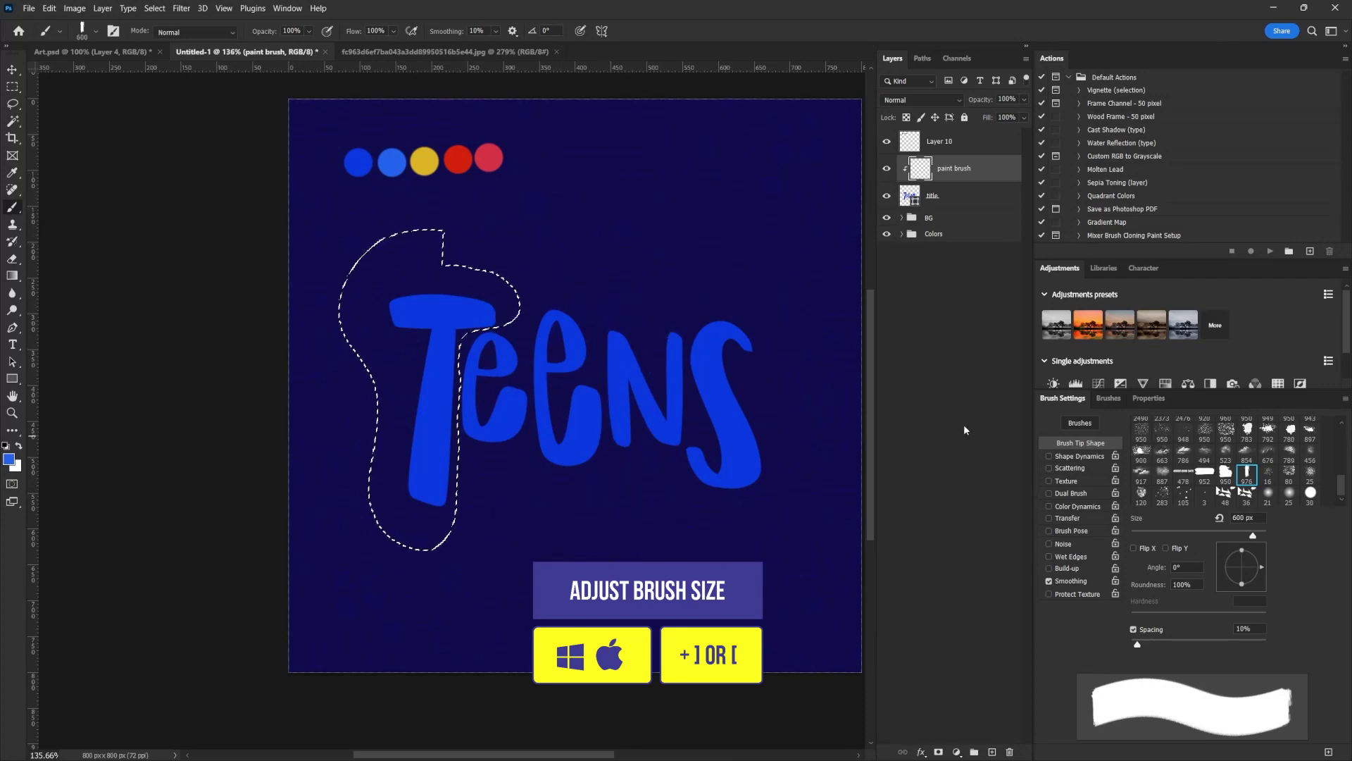
mouse_move(1259, 566)
left_mouse_down()
mouse_move(1263, 581)
mouse_move(1196, 585)
mouse_move(1178, 522)
left_mouse_up()
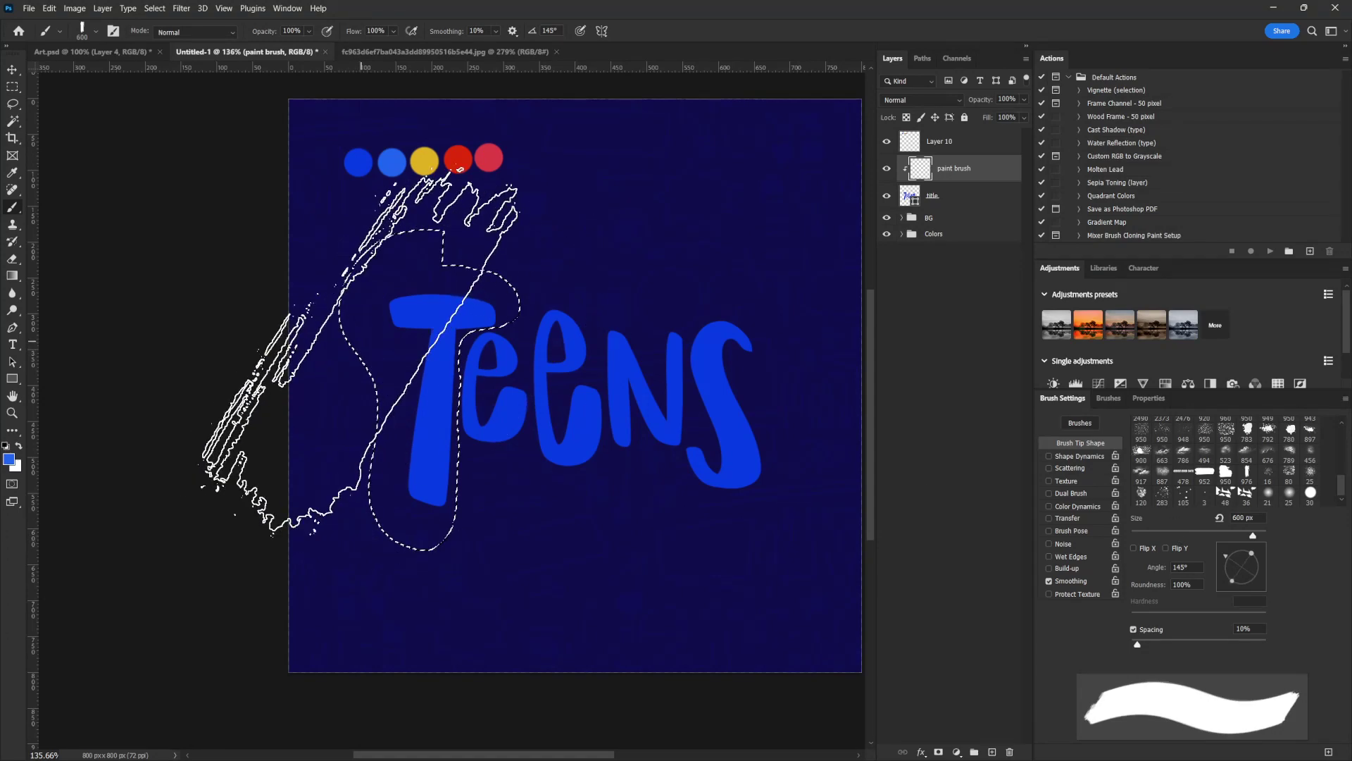
left_click_drag(1223, 560, 1214, 551)
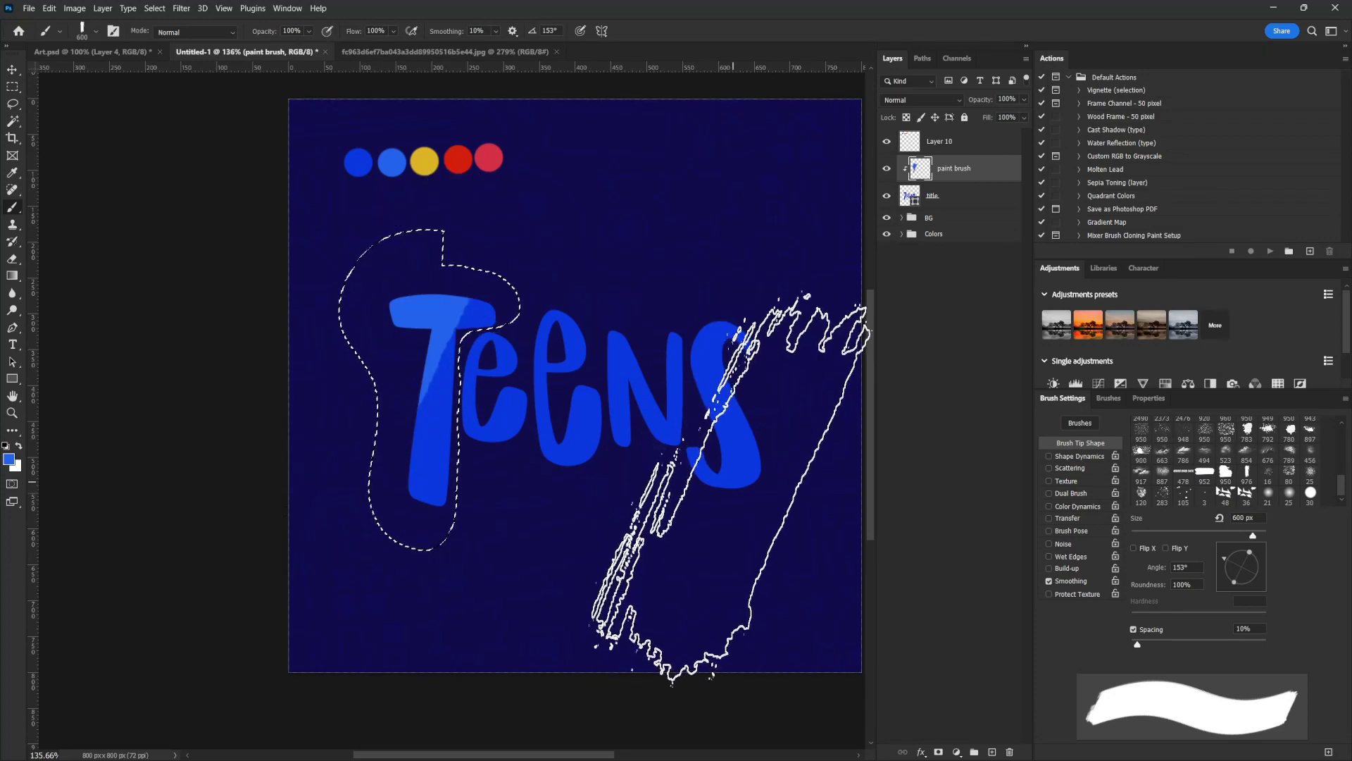
- Sample the pinkish-red palette swatch and paint it over the lower stem and right crossbar end of the T
left_click(494, 160, "alt")
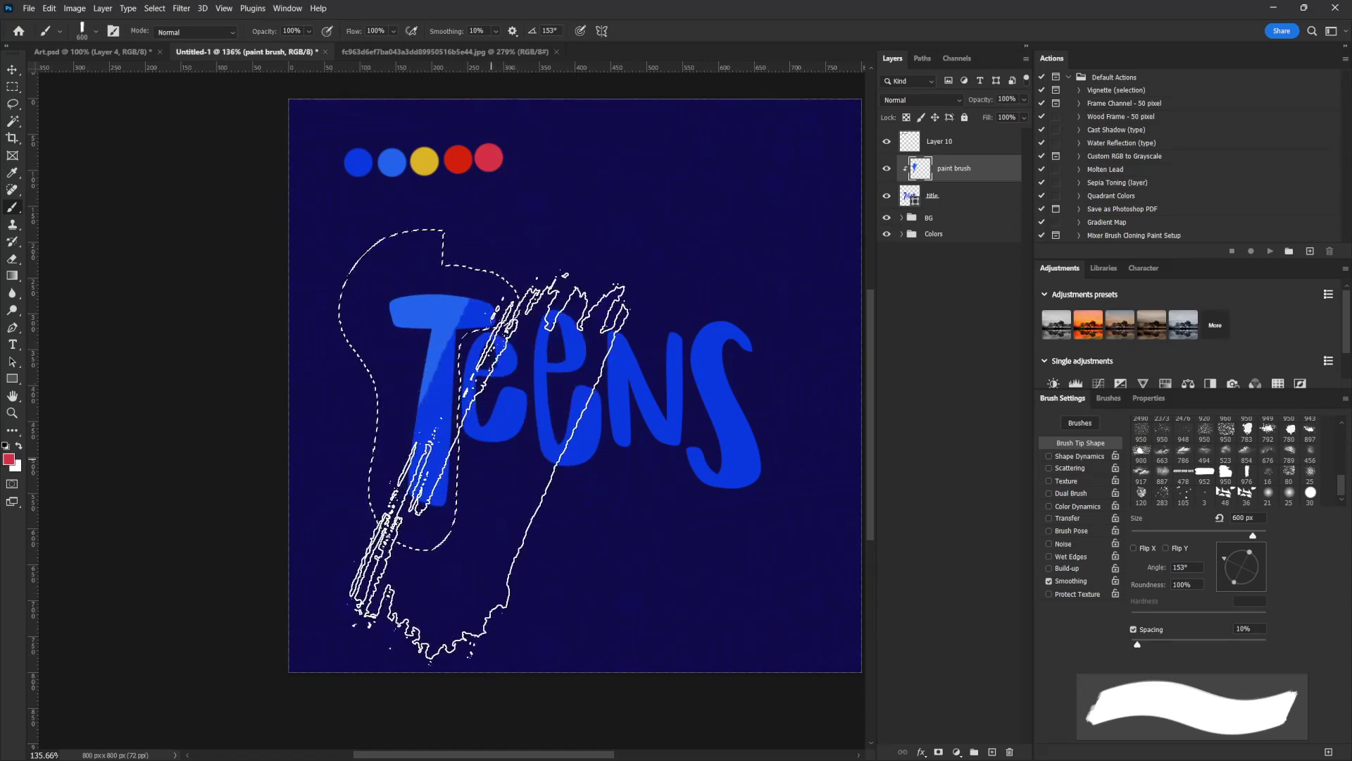
left_click(470, 461)
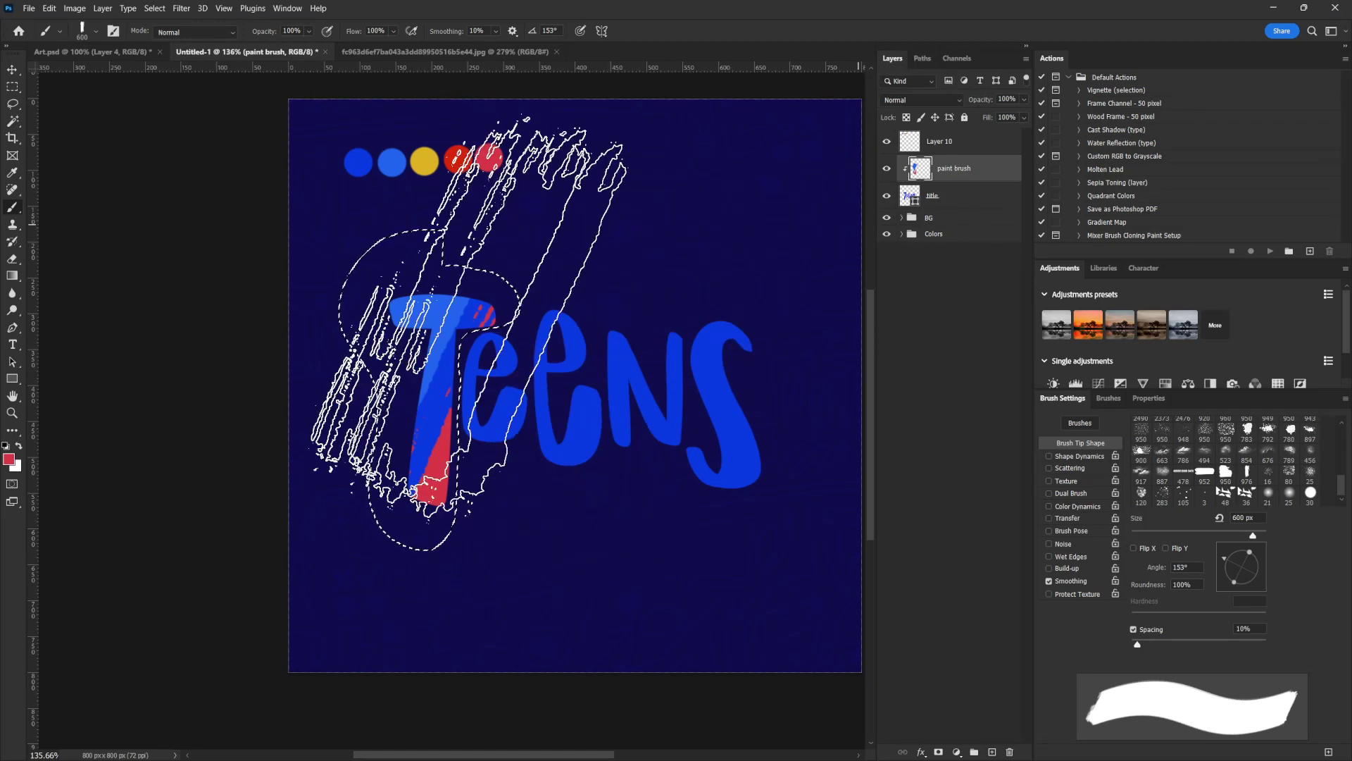
- Make a freehand Lasso selection around the first e and return to the Brush tool
key("l")
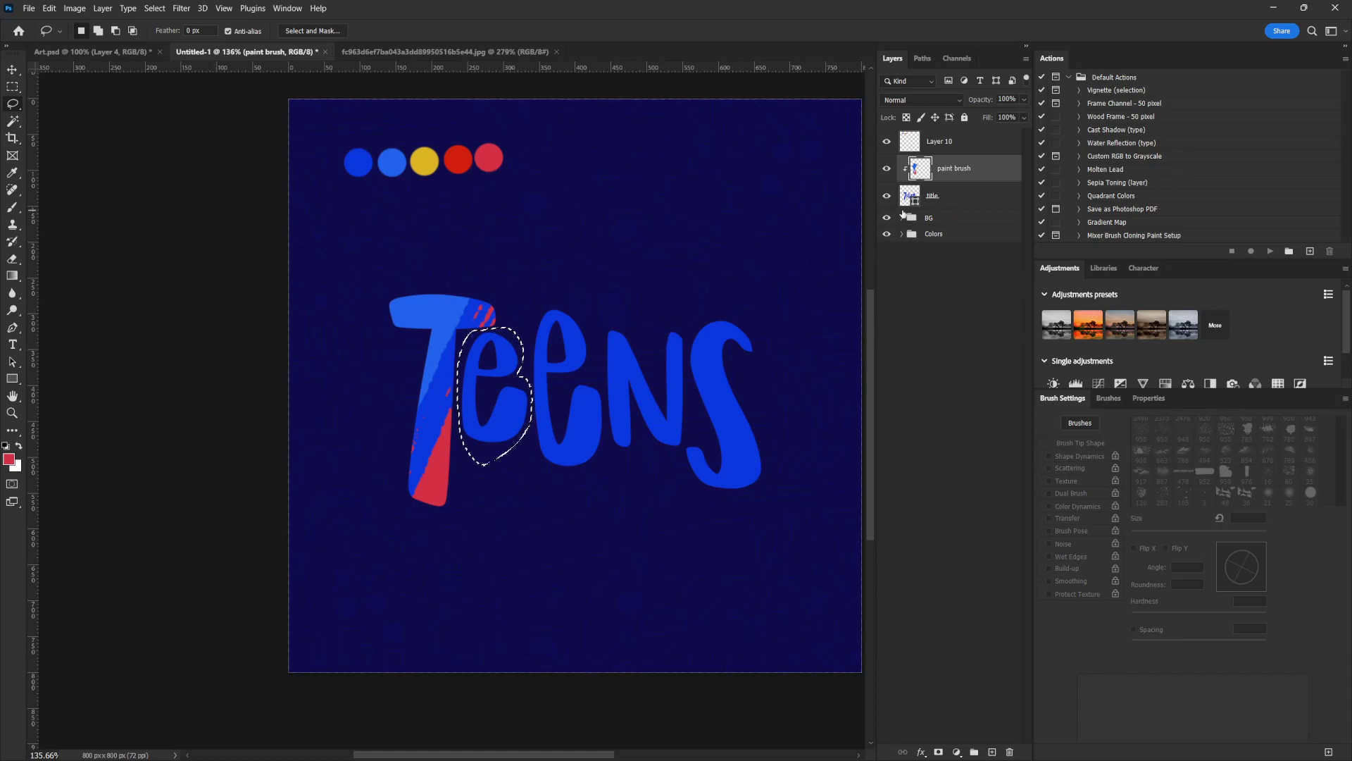
key("b")
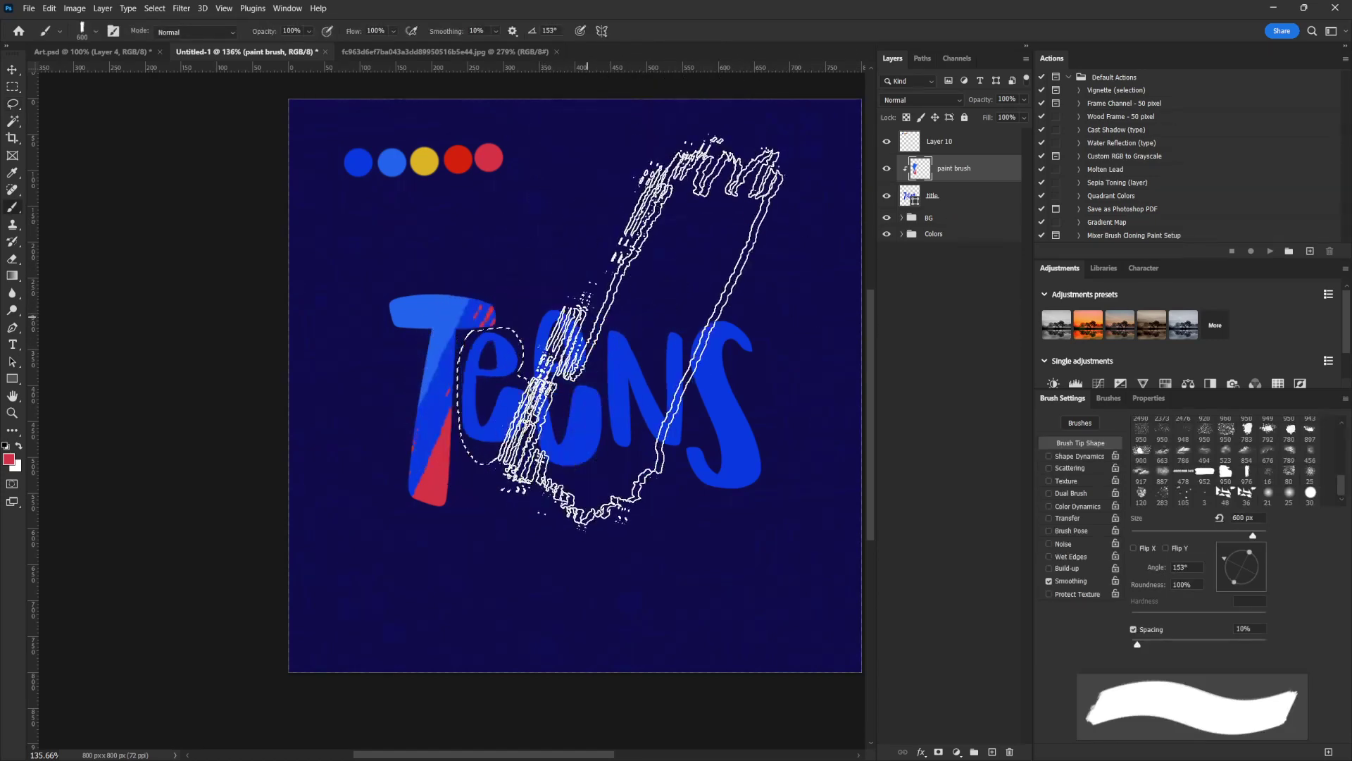
- Rotate the brush tip to 19°, then paint pinkish-red on the first e's right side and sampled palette light blue on its left side
mouse_move(1226, 561)
left_mouse_down()
mouse_move(1257, 540)
mouse_move(1242, 550)
mouse_move(1262, 561)
left_mouse_up()
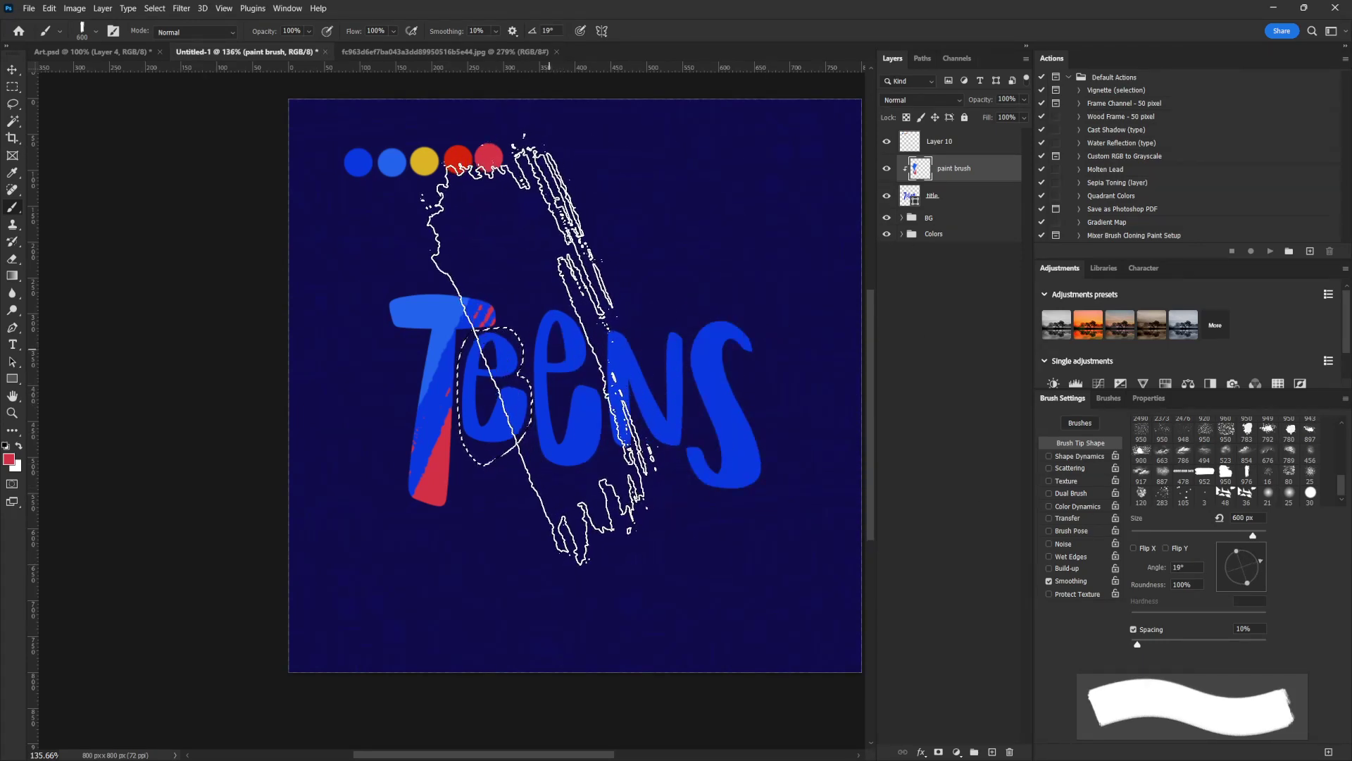
left_click(533, 352)
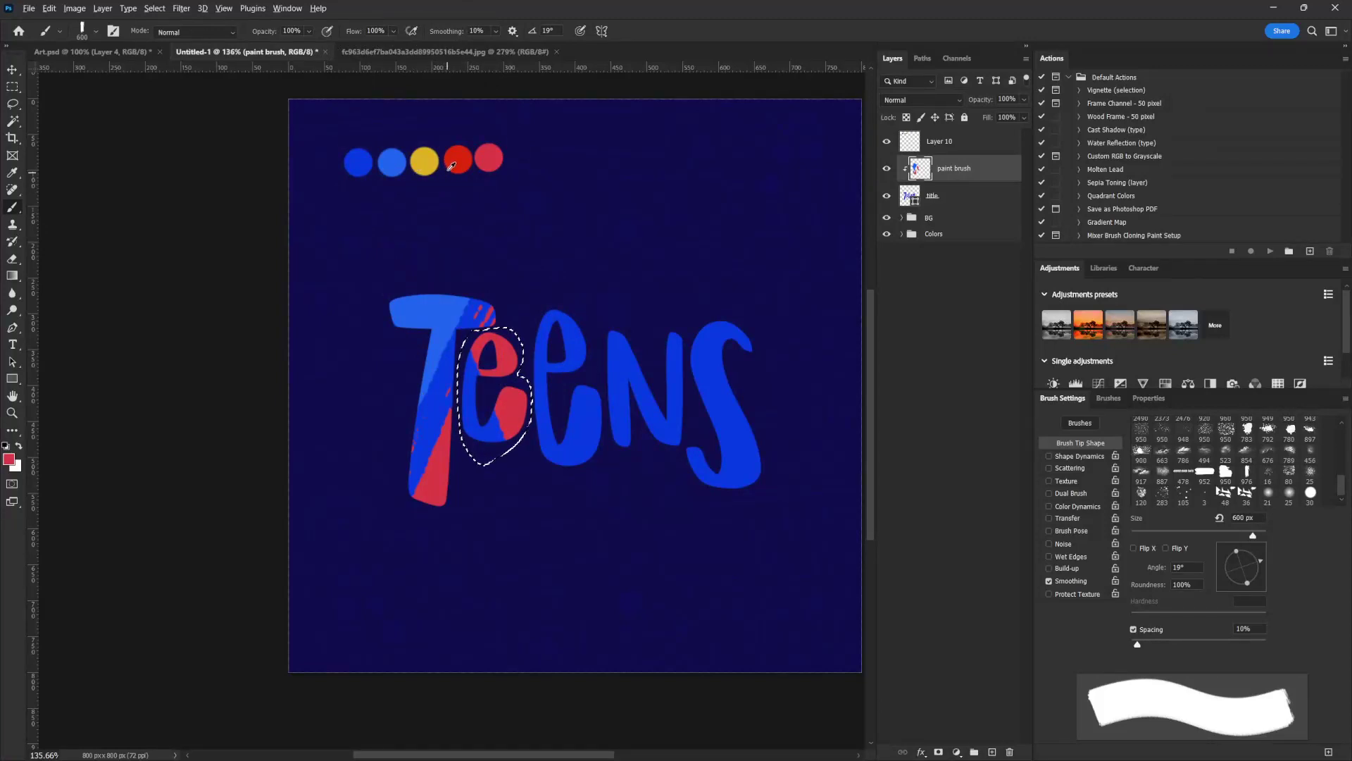
left_click(398, 157, "alt")
left_click(398, 156, "alt")
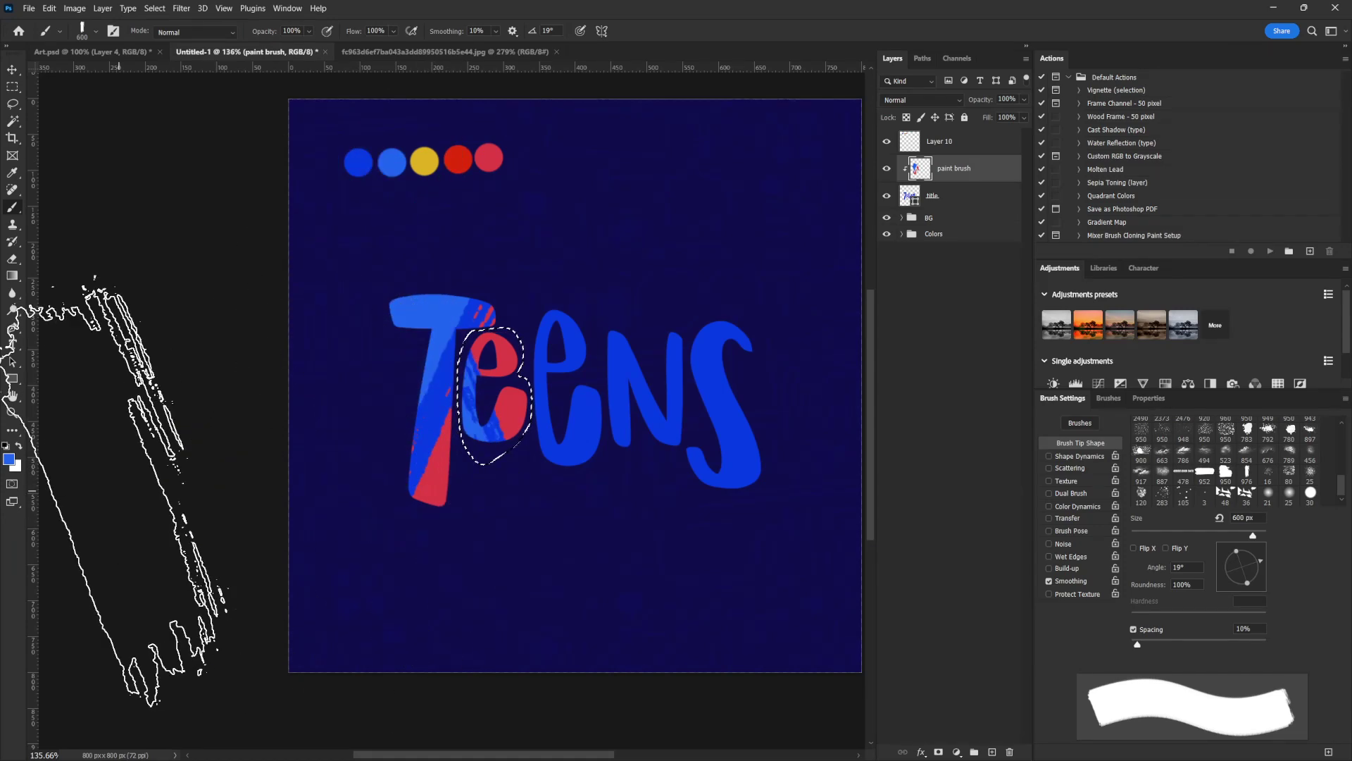
- Clear the selection, make a freehand Lasso selection around the whole second e, and return to the Brush tool
key("v")
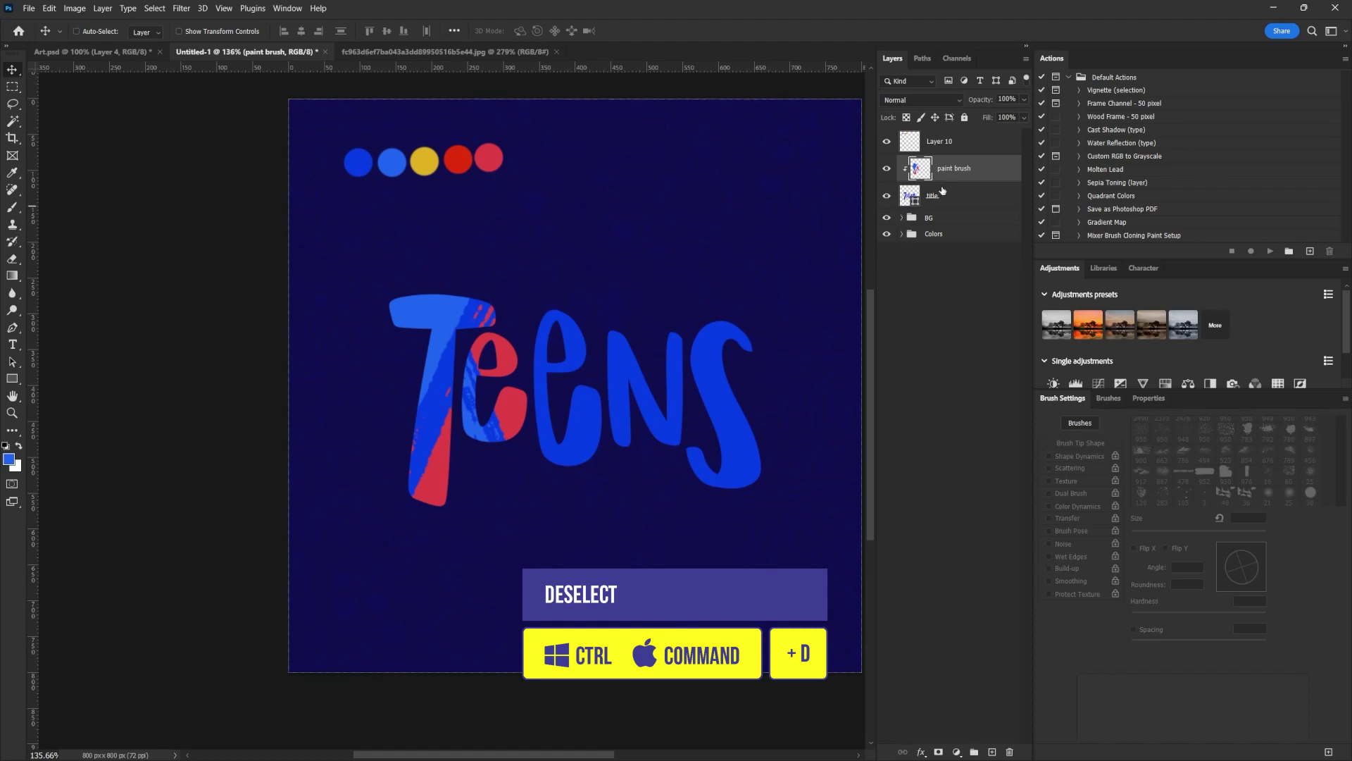
left_click(13, 104)
left_click_drag(574, 297, 598, 339)
left_click_drag(541, 442, 572, 298)
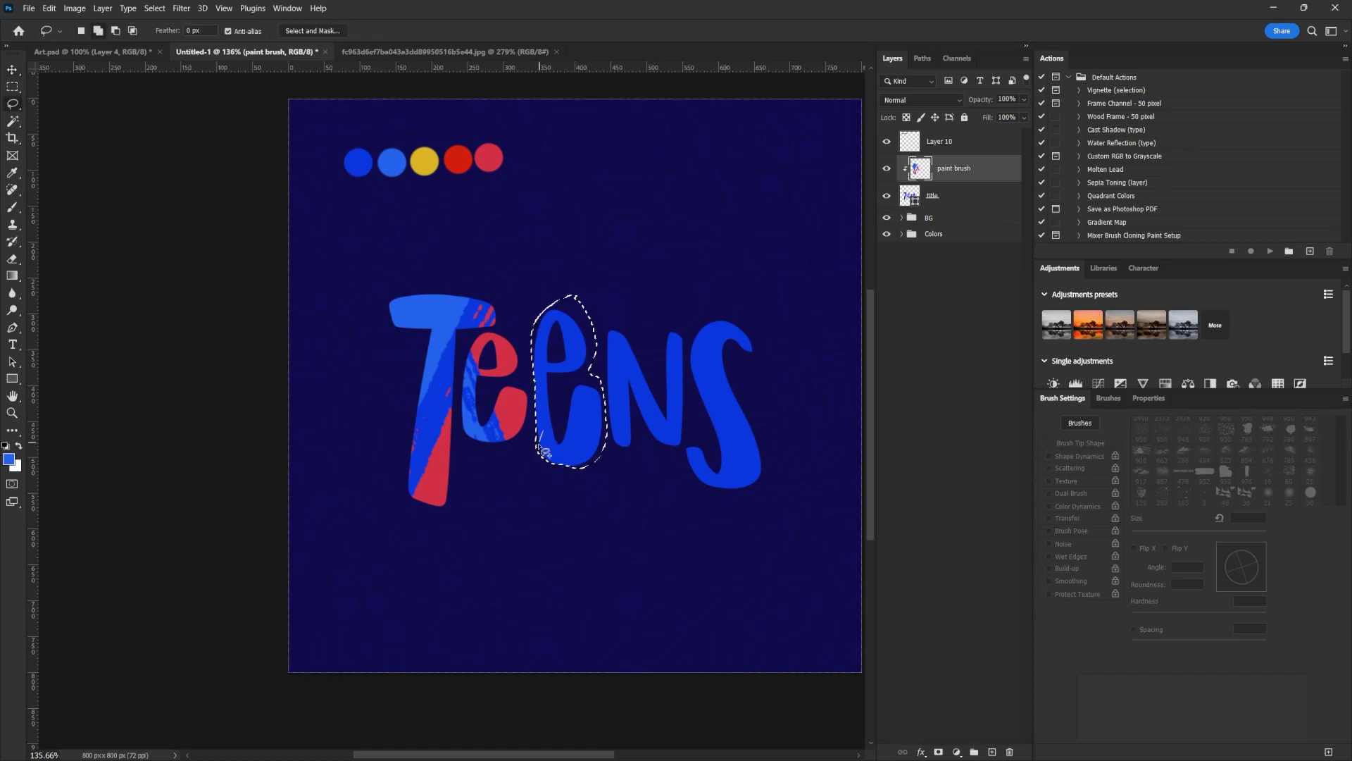
key("shift")
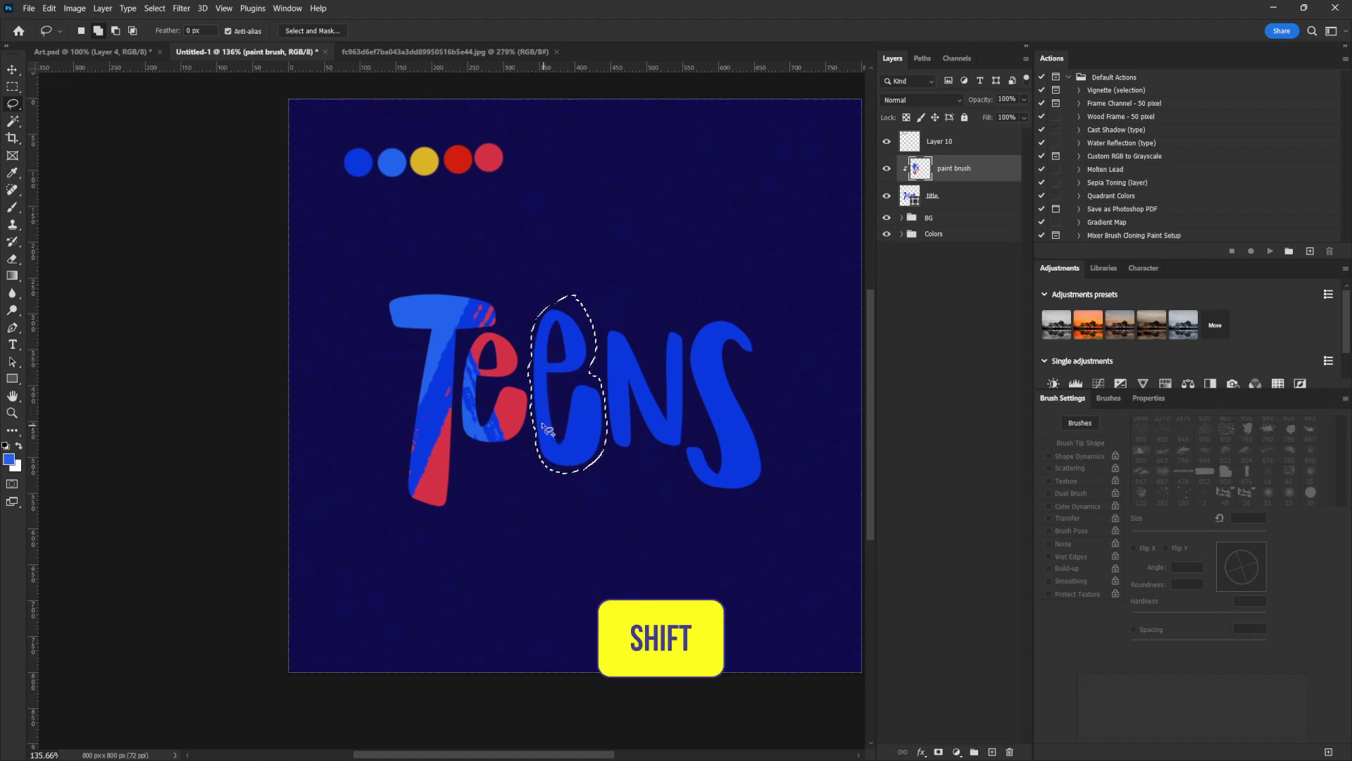
left_click_drag(544, 427, 544, 455)
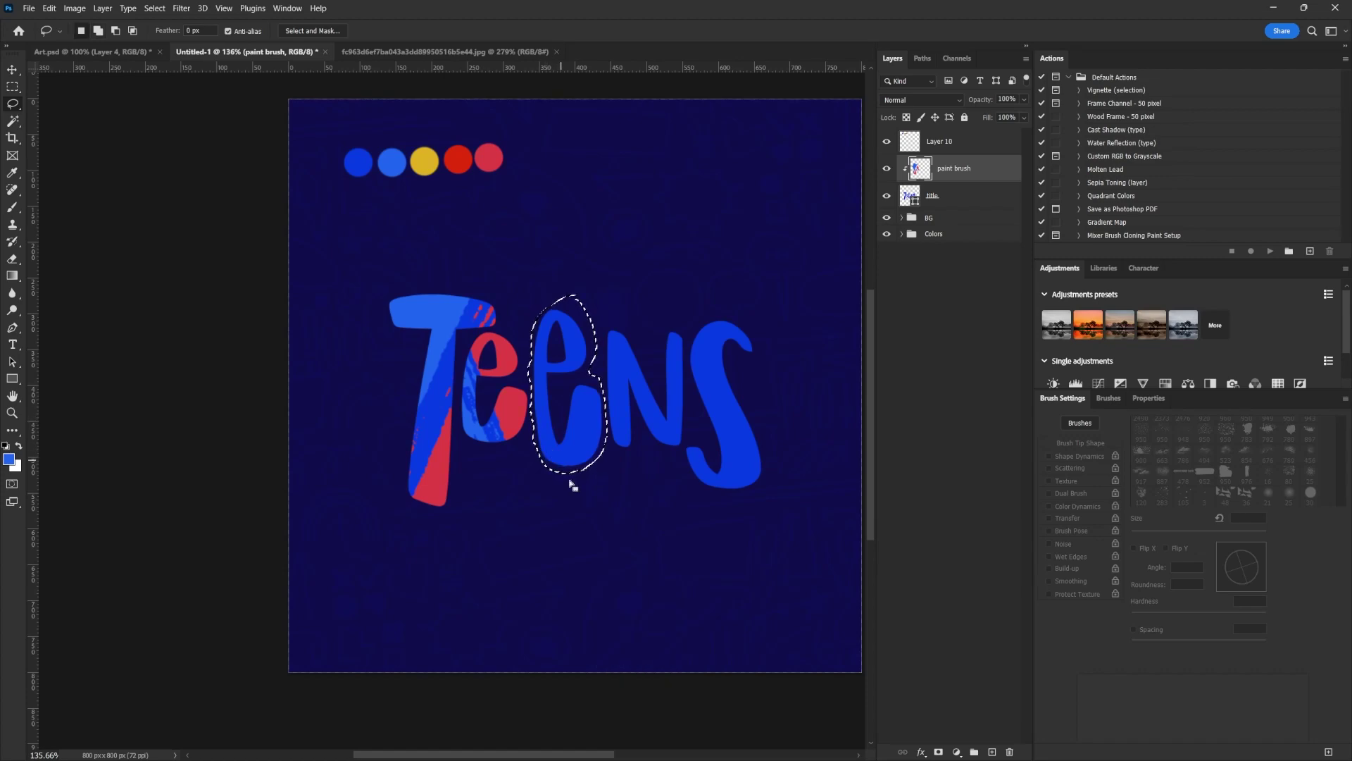
key("b")
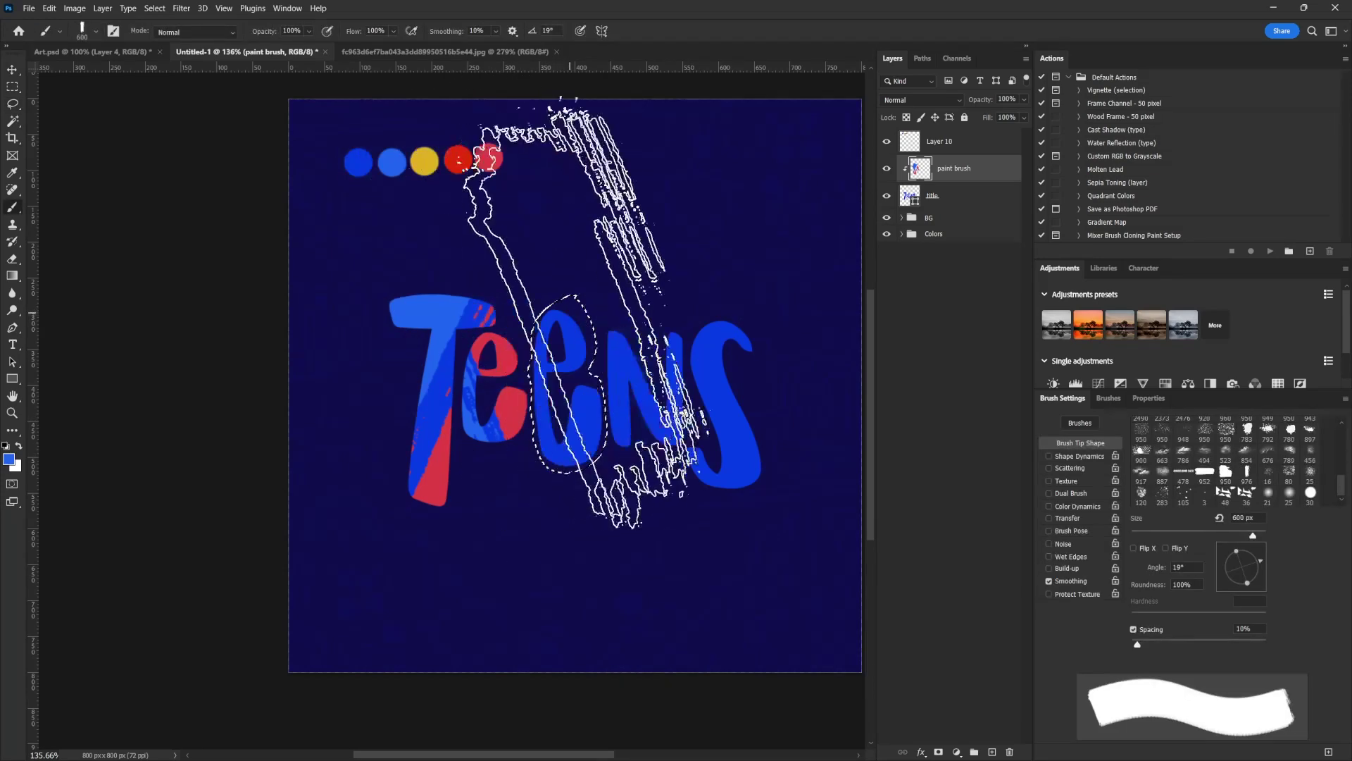
- Sample the yellow palette swatch and paint it over the upper loop and right side of the second e
left_click(423, 156, "alt")
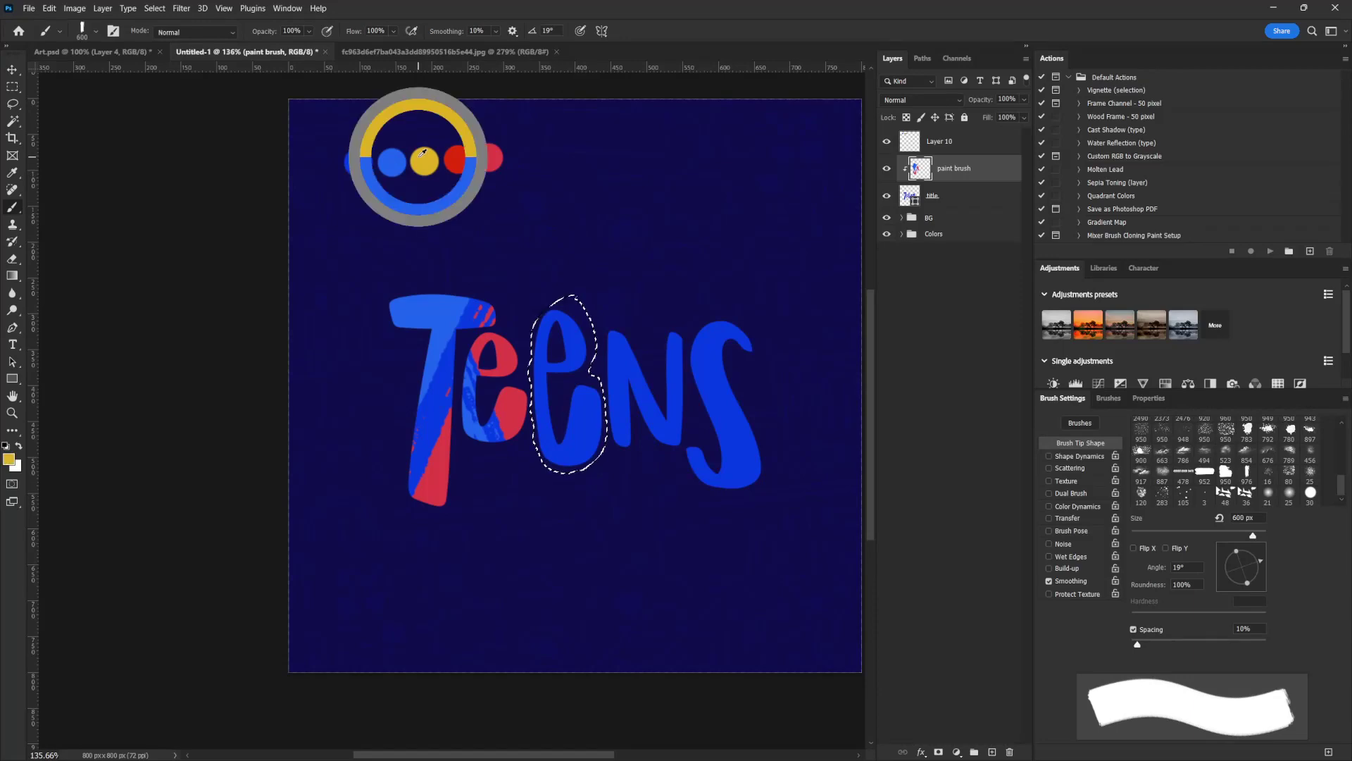
left_click(429, 164, "alt")
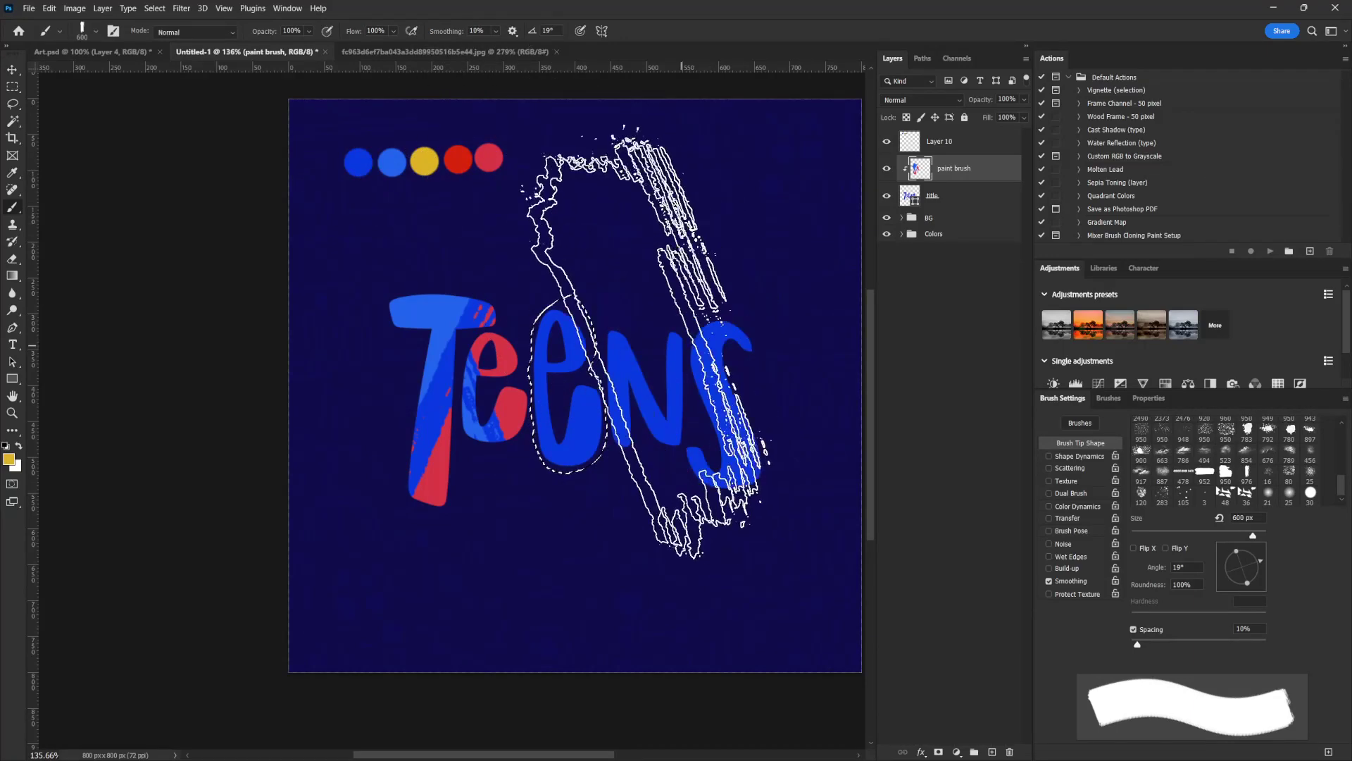
left_click_drag(605, 324, 589, 422)
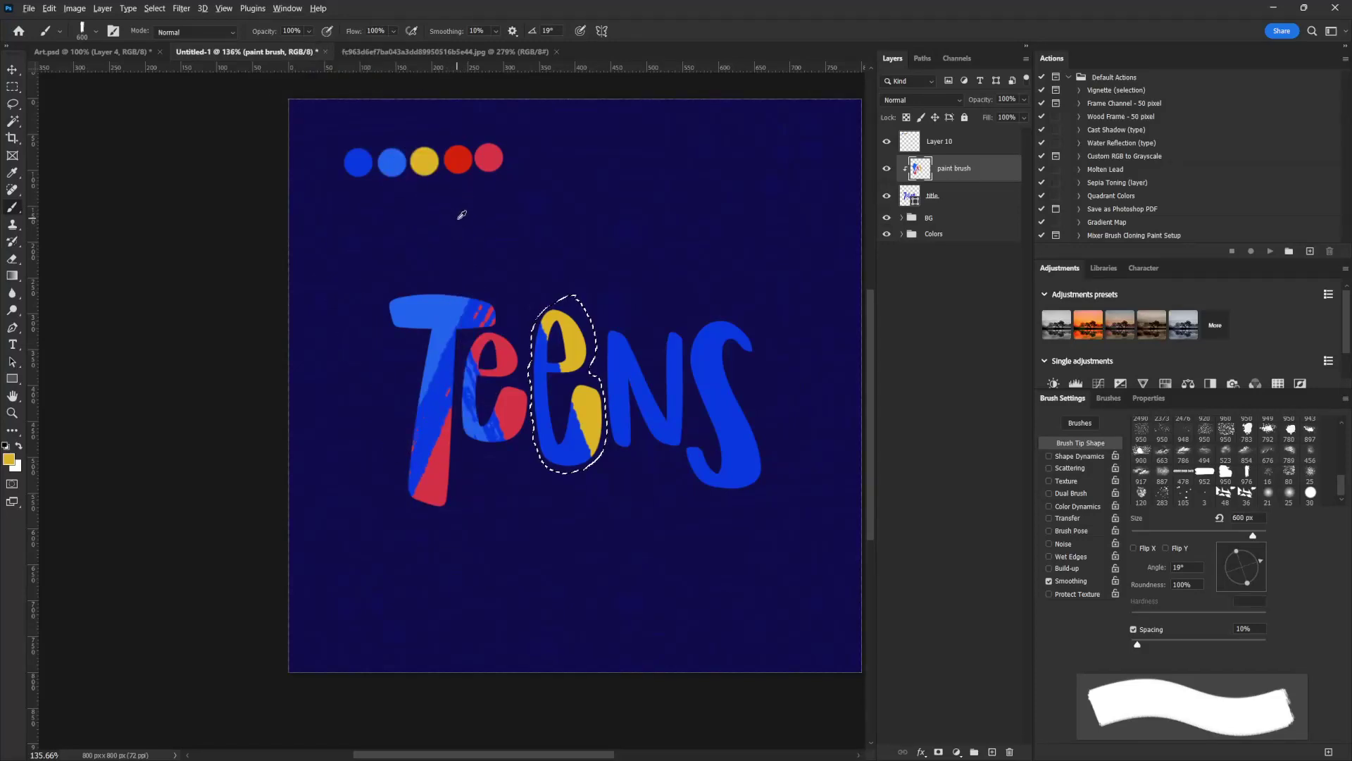
- Sample the pinkish-red palette swatch, rotate the brush tip to -146°, and paint over the lower-left part of the second e
left_click(490, 156, "alt")
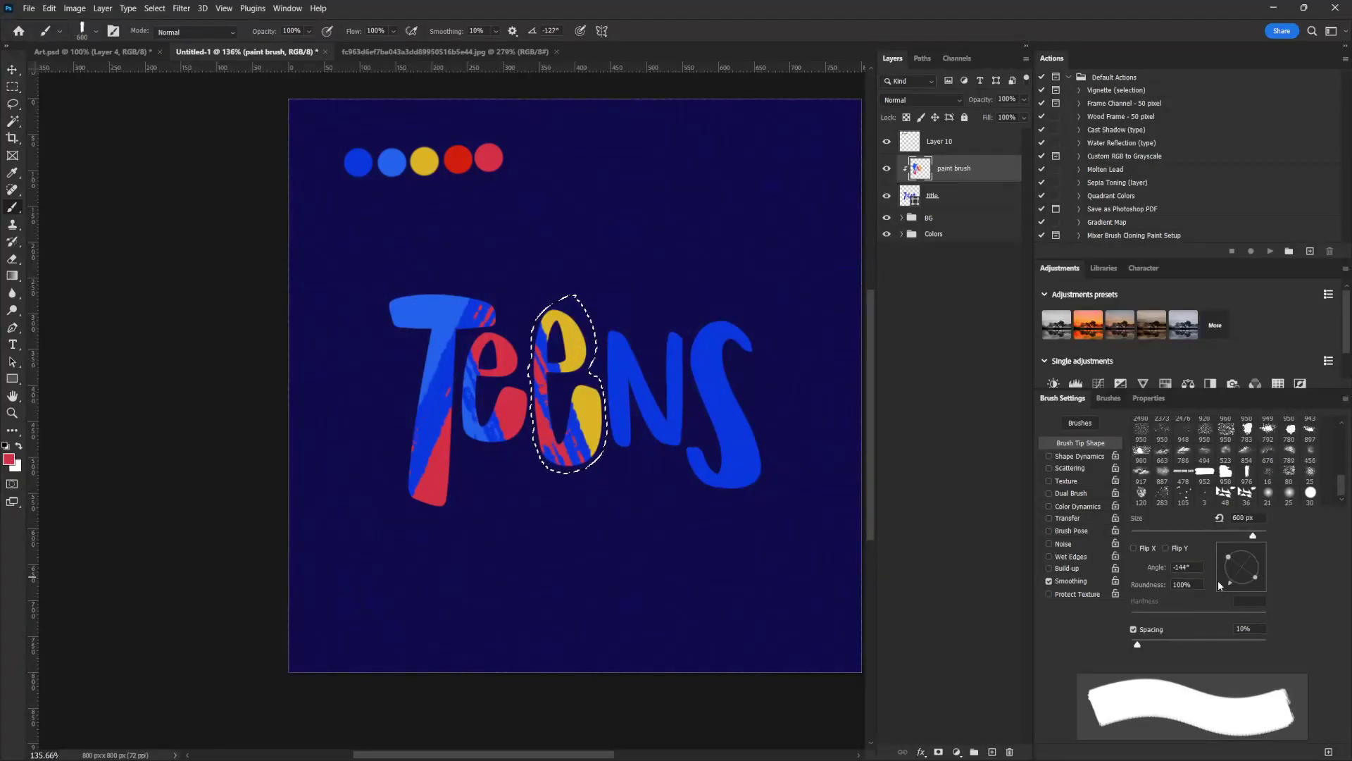
left_click_drag(1219, 580, 1197, 576)
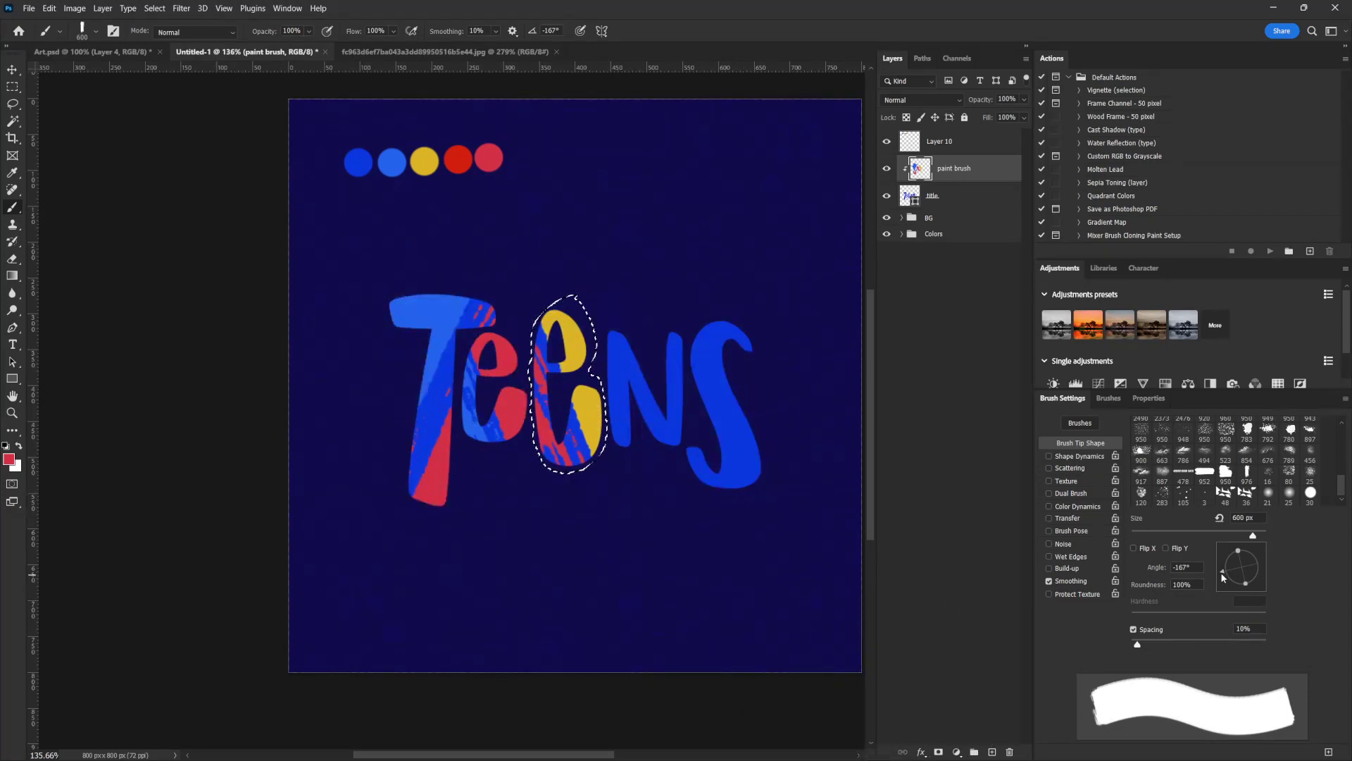
left_click_drag(1220, 572, 1228, 581)
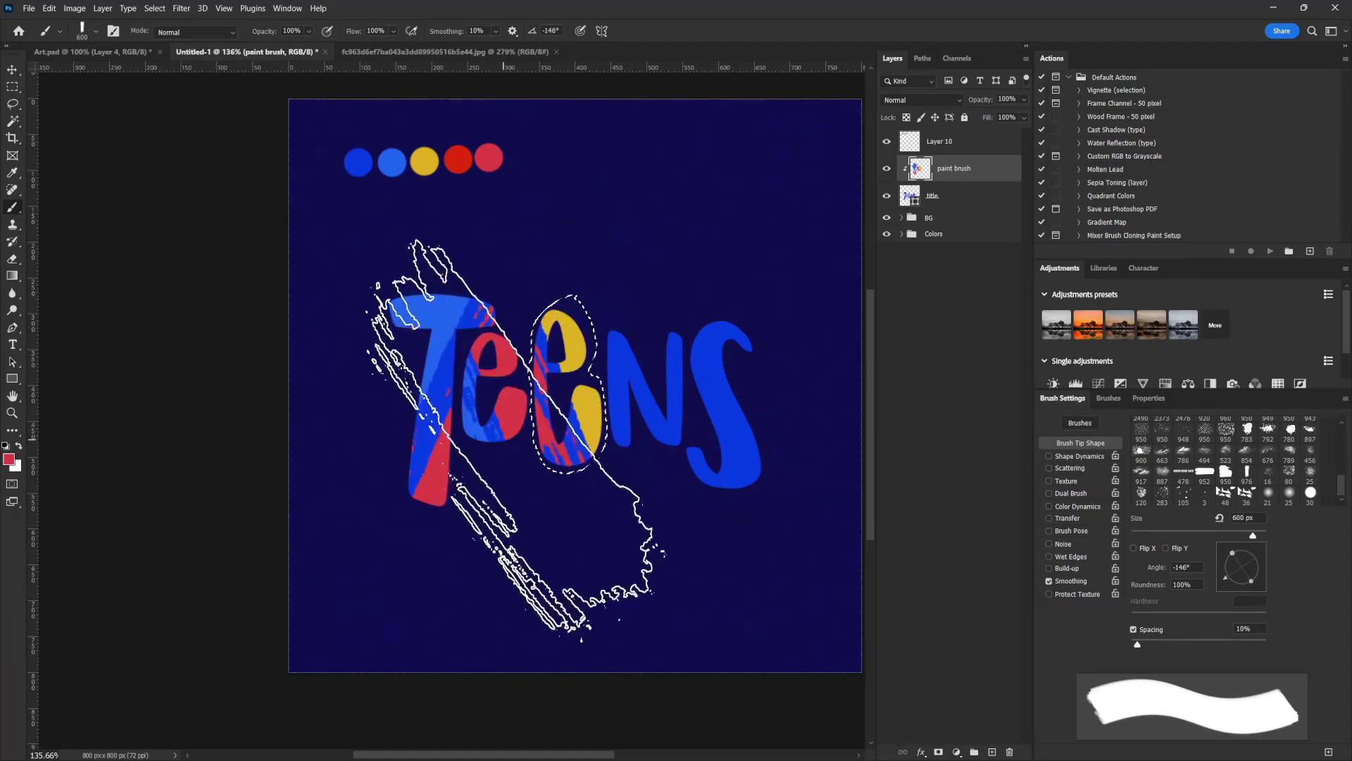
left_click_drag(517, 440, 694, 507)
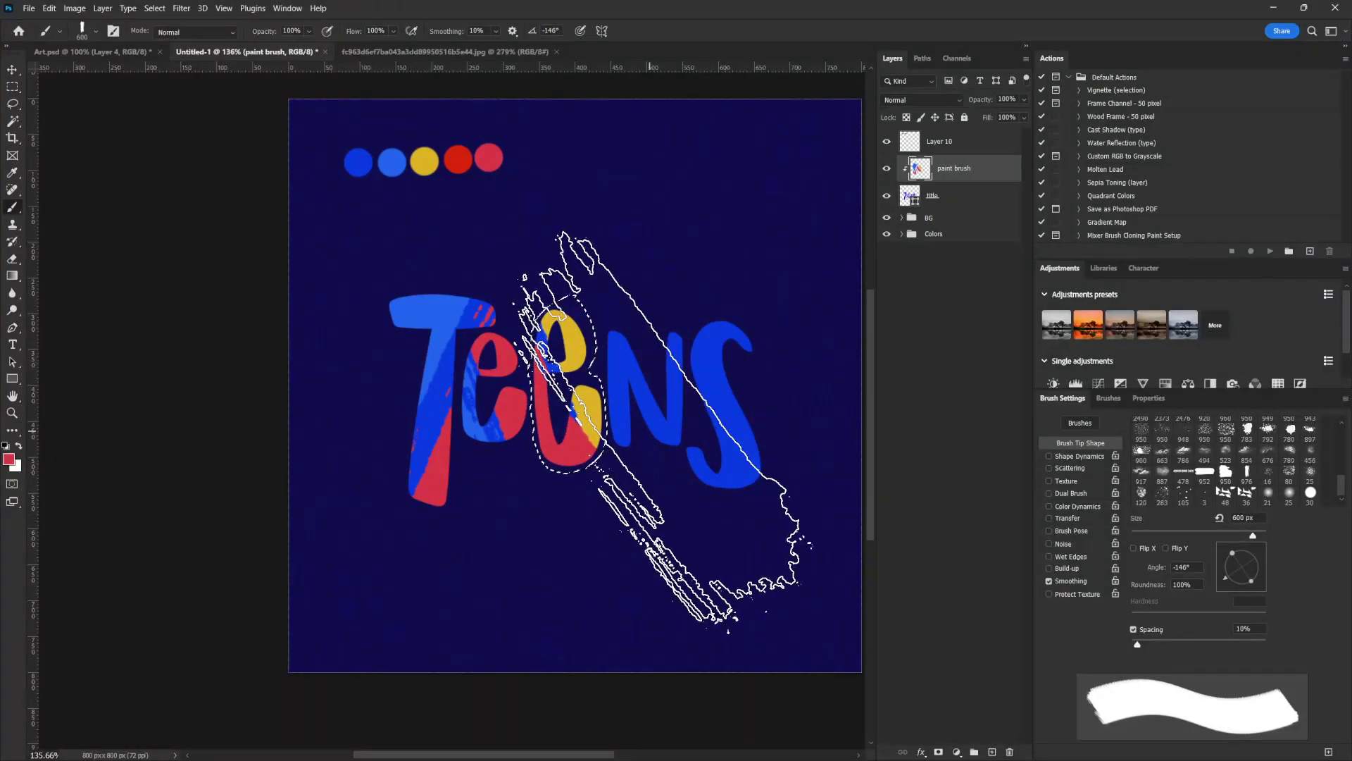
- Make a freehand Lasso selection around the n and choose the wide 950 px dry-stroke tip for the Brush
left_click(12, 103)
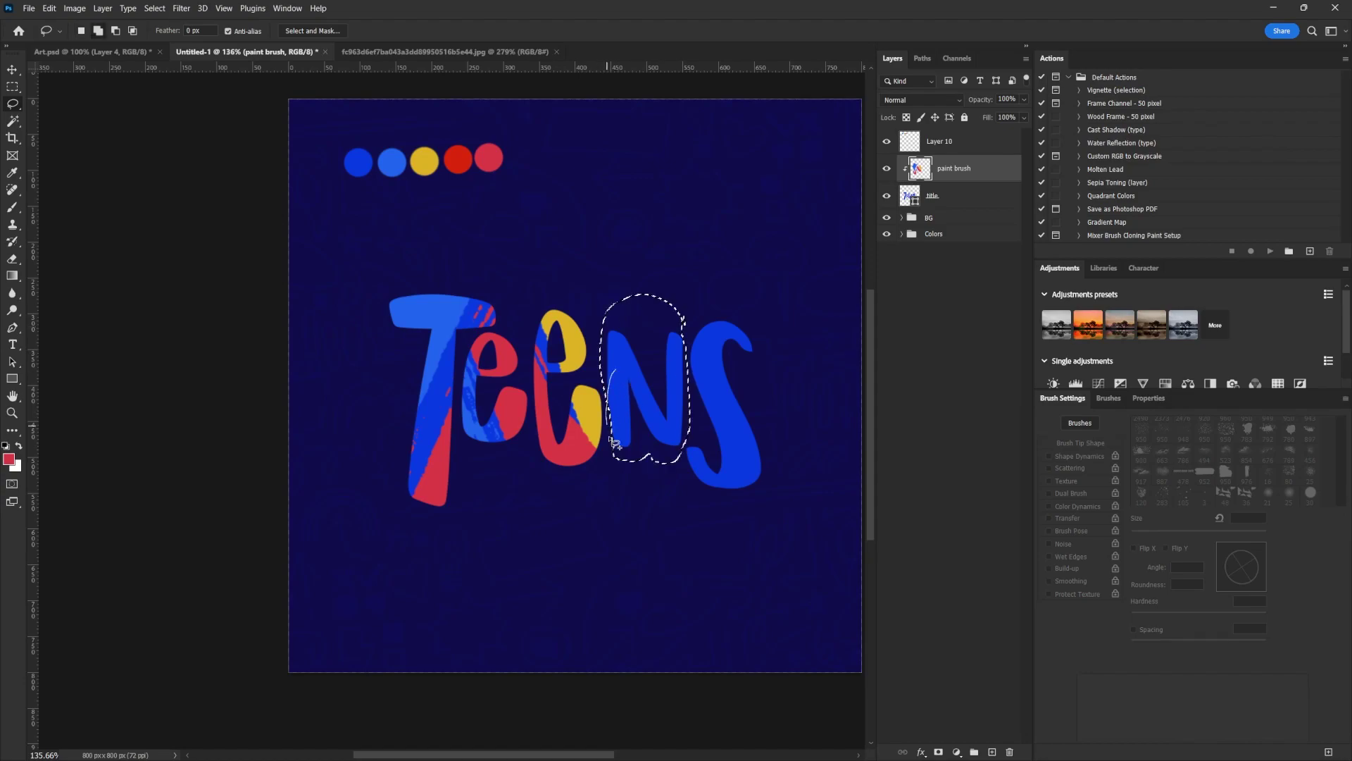
key("b")
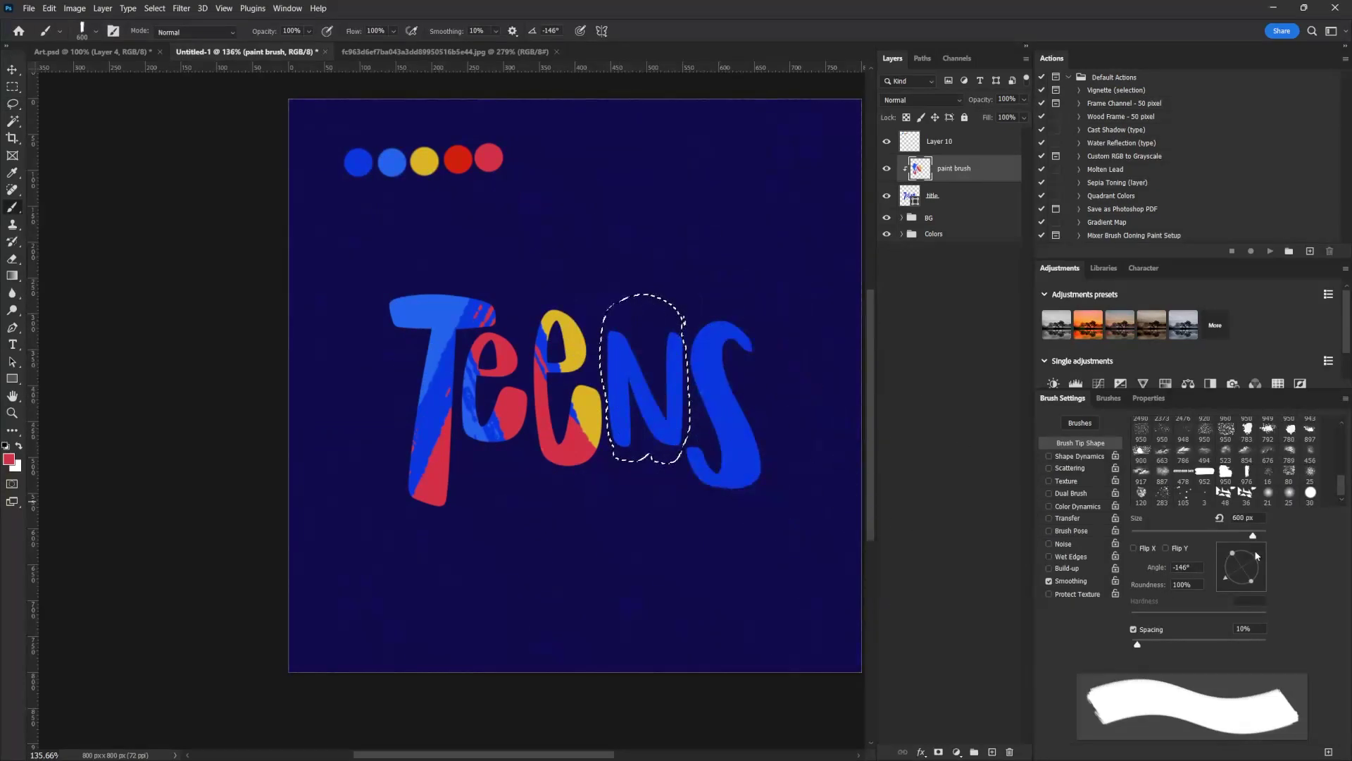
left_click(1226, 476)
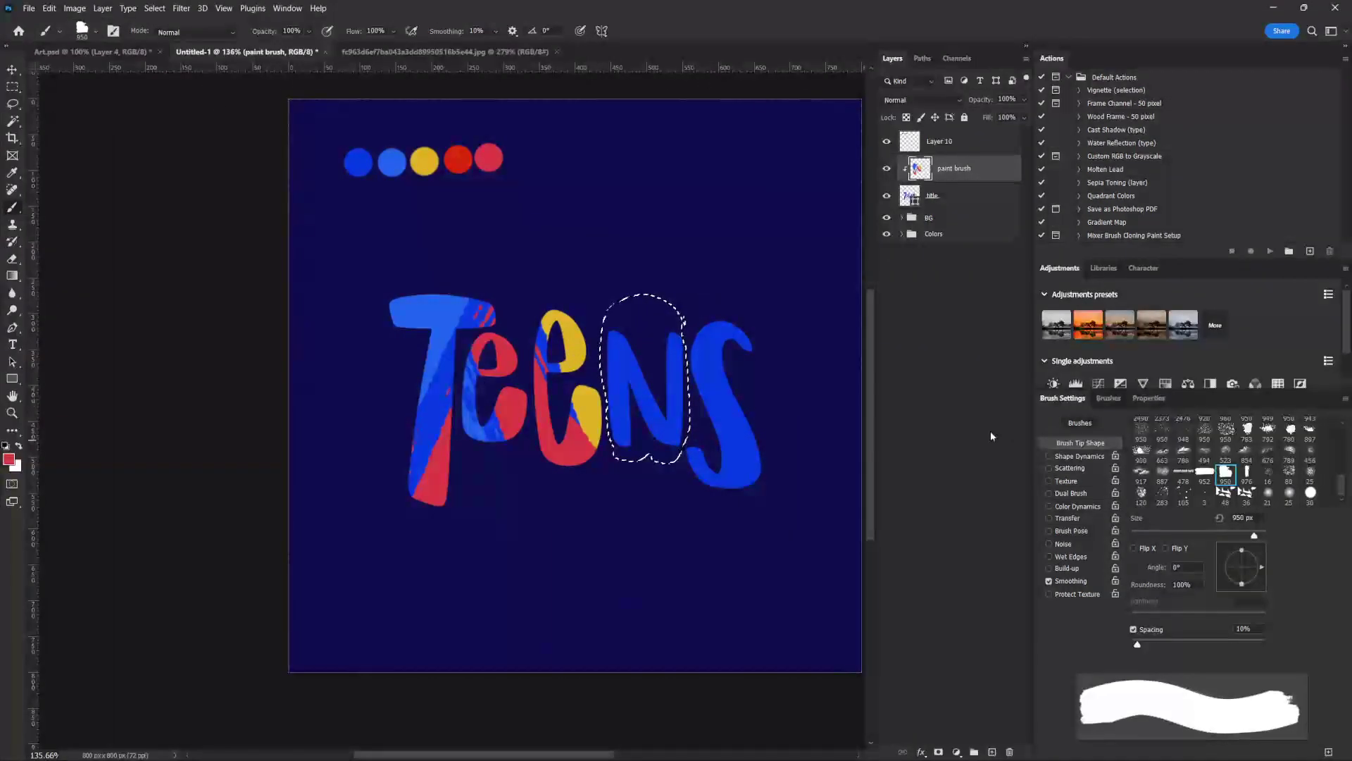
- Reduce the brush to 200 px, rotate its tip to -38°, and undo the trial stroke
key("bracketleft")
key("bracketleft")
key("bracketleft")
key("bracketleft")
key("bracketleft")
key("bracketleft")
key("bracketleft")
key("bracketleft")
key("bracketleft")
key("bracketleft")
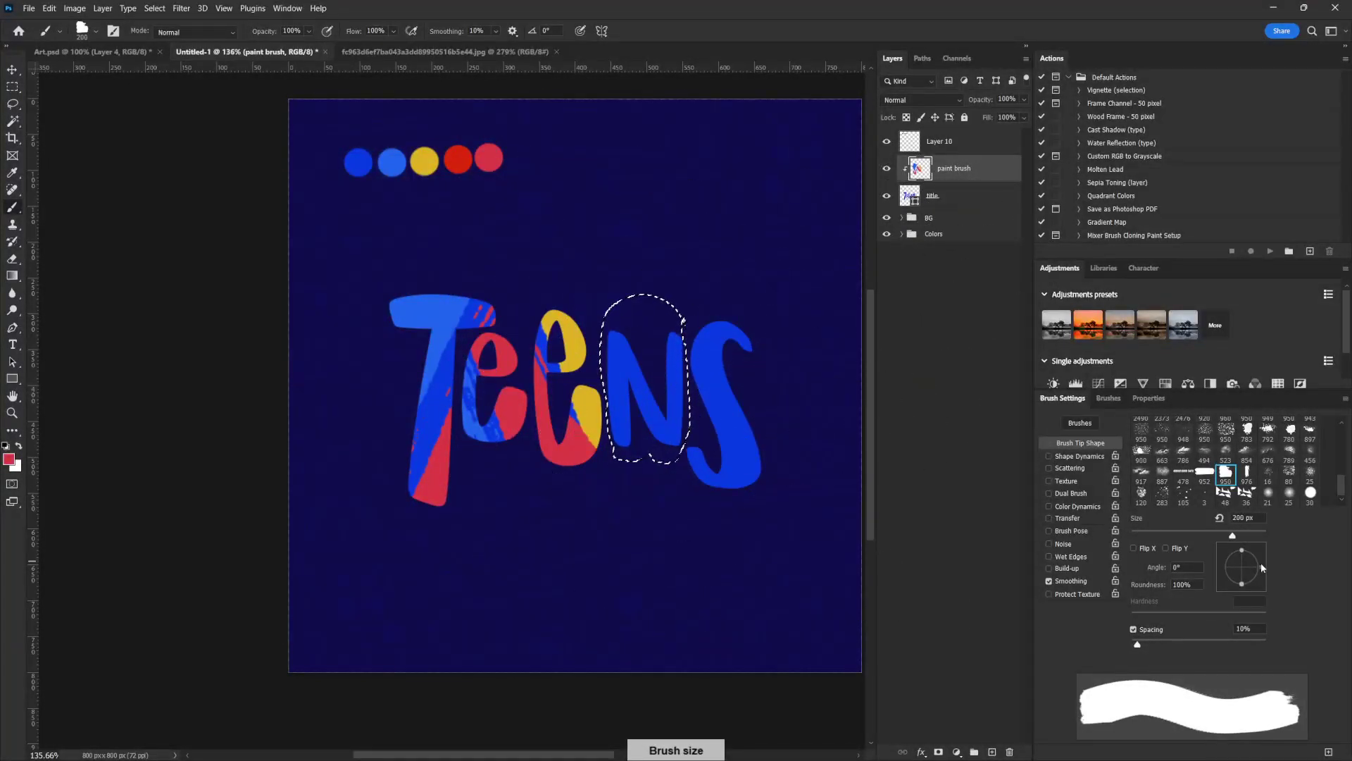
left_click_drag(1261, 564, 1257, 579)
key("ctrl+z")
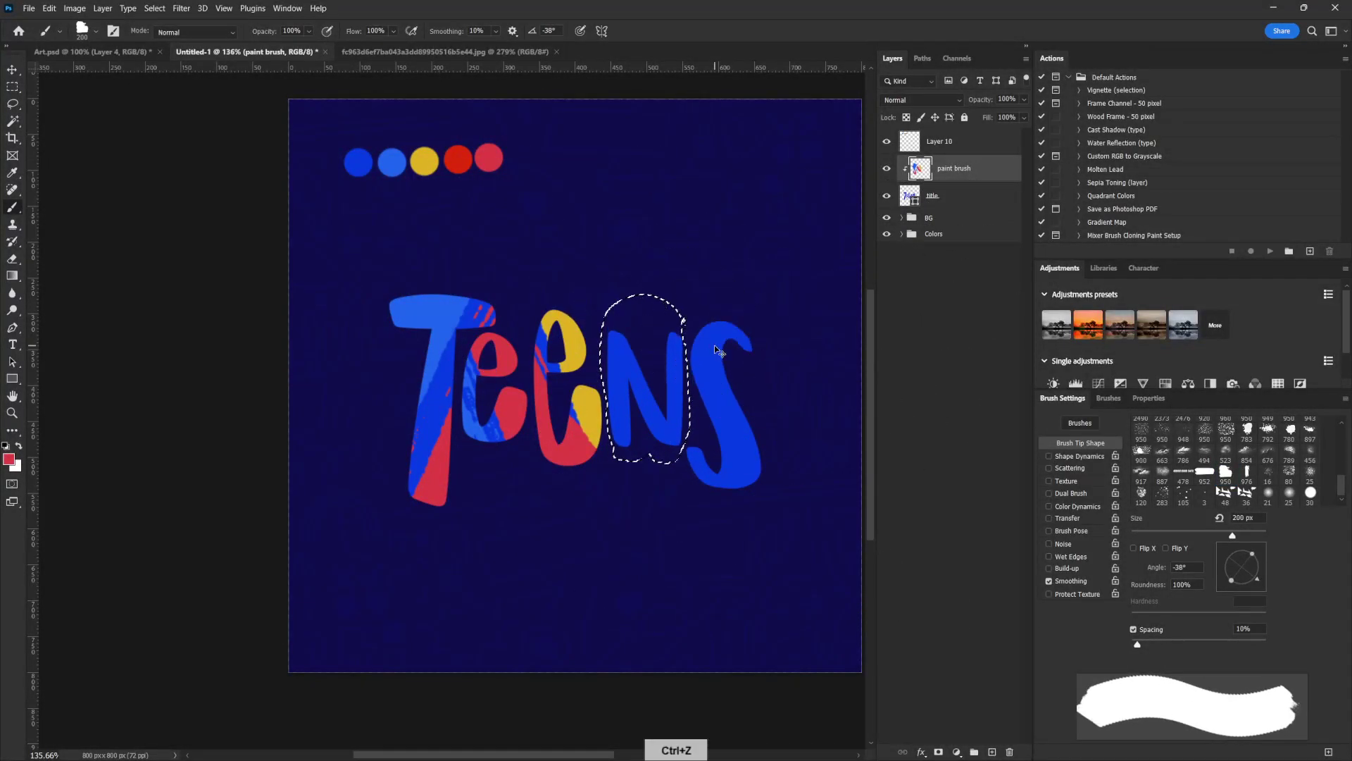
- Enlarge the brush to 500 px, sample the pinkish-red palette swatch, and paint over the upper ends of the n
key("bracketright")
key("bracketright")
key("bracketright")
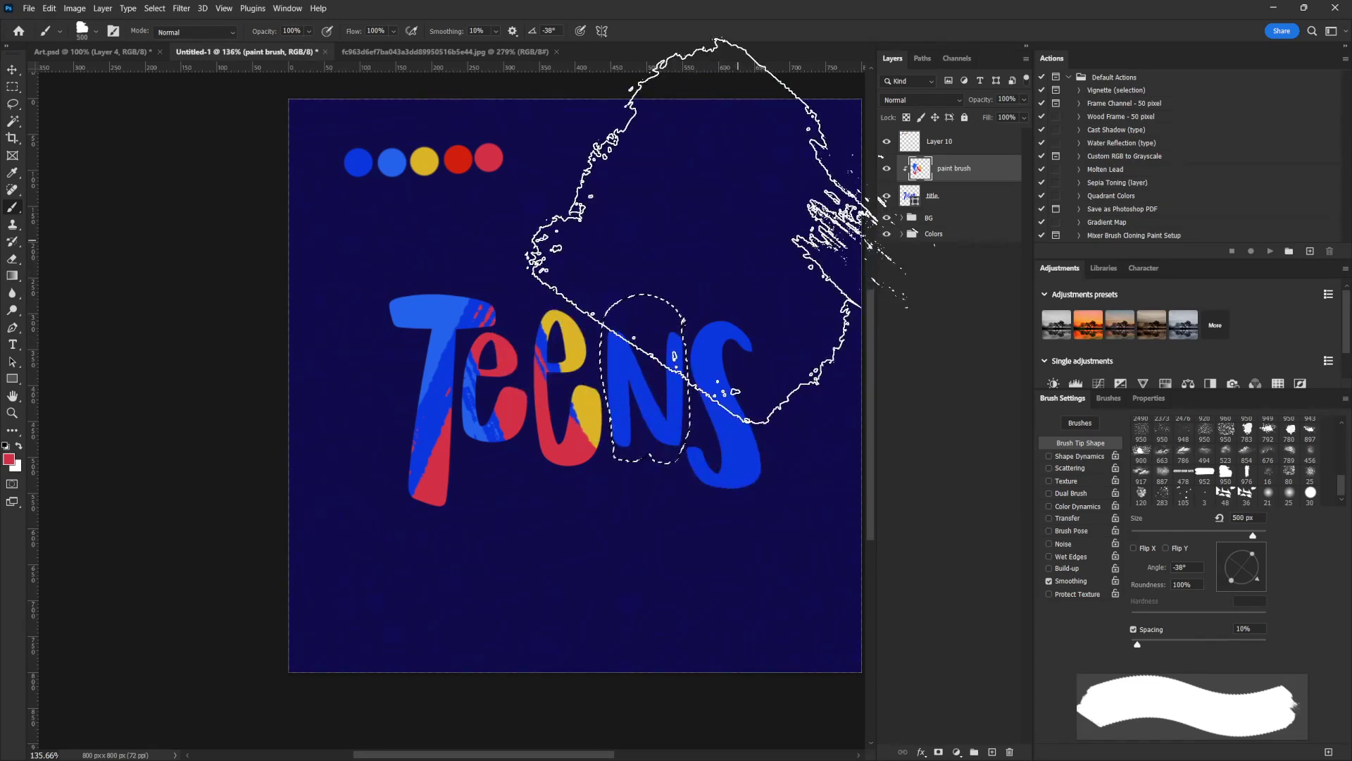
left_click(493, 146, "alt")
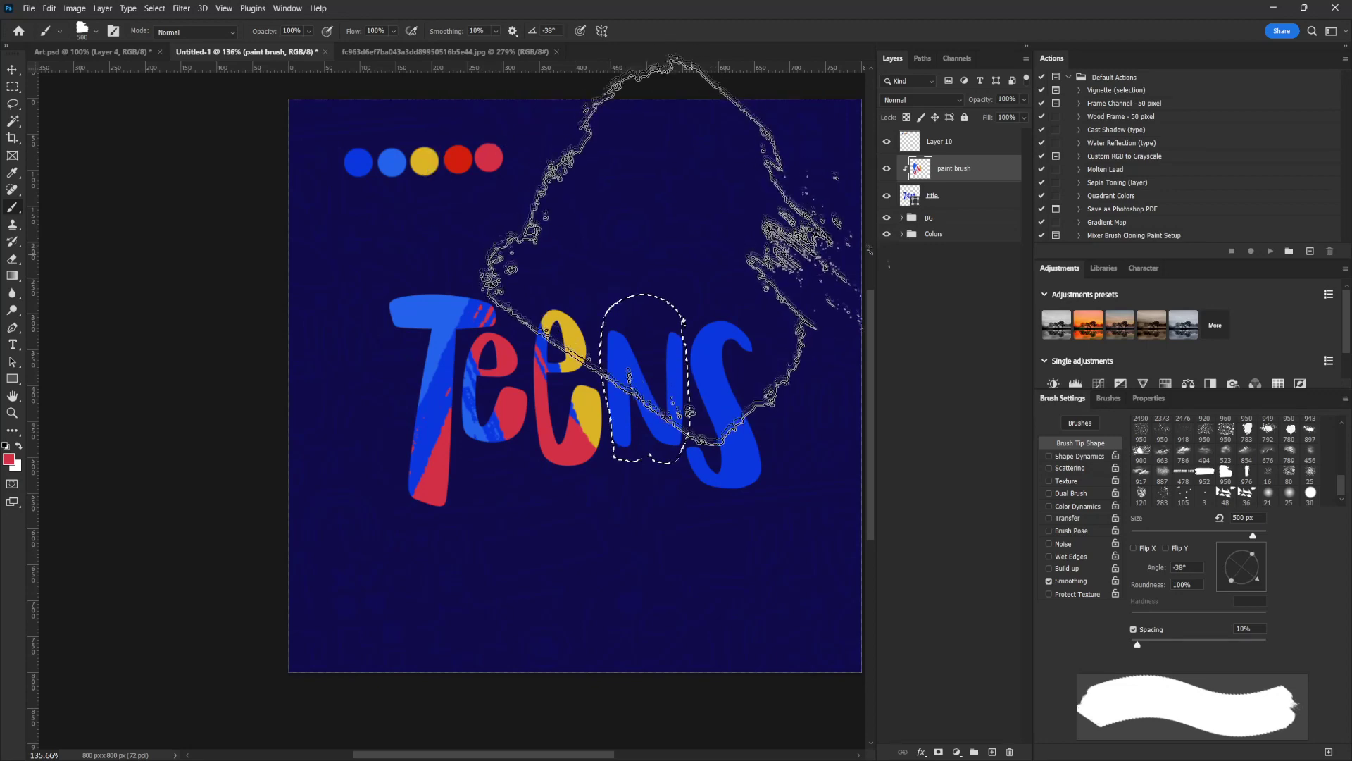
mouse_move(747, 239)
left_mouse_down()
mouse_move(542, 457)
mouse_move(545, 492)
left_mouse_up()
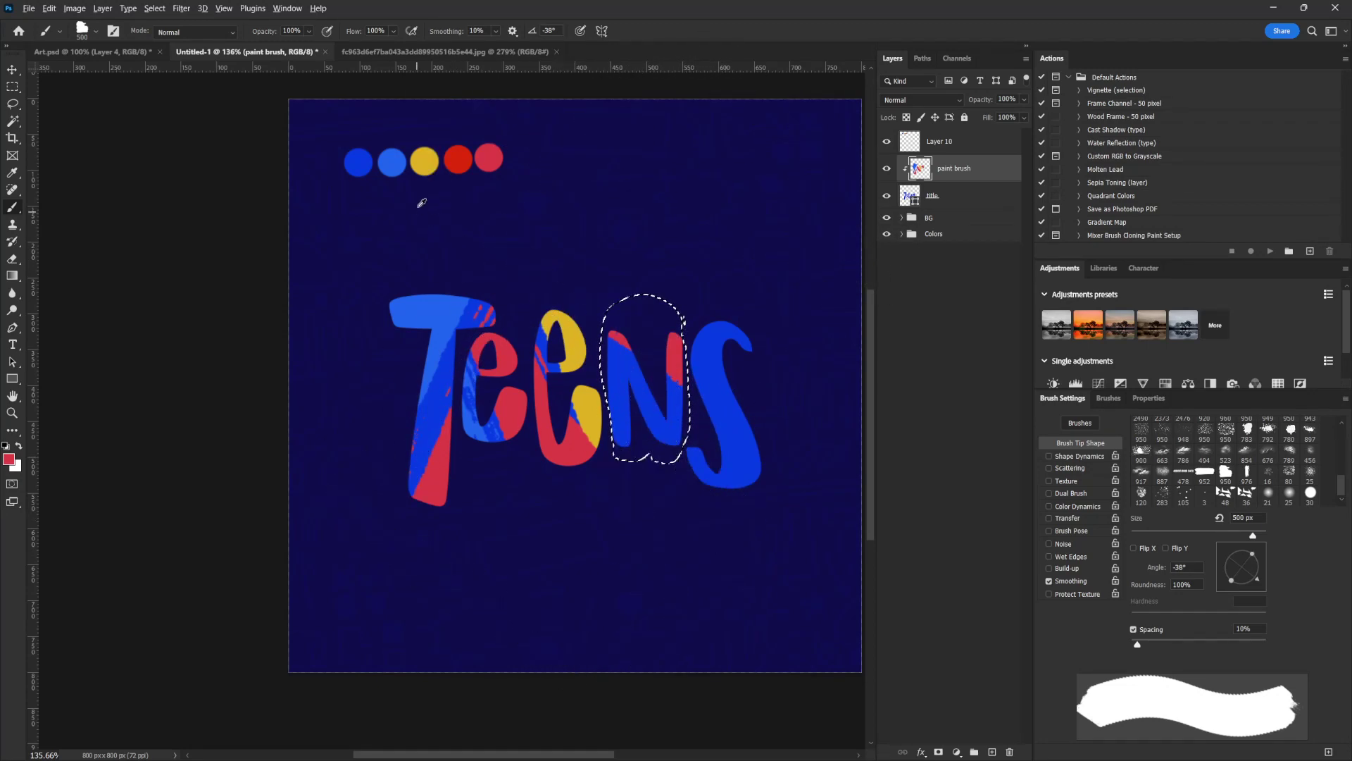
- Sample the yellow palette swatch and paint the lower part of the n, redoing the stroke with the brush tip rotated to -70°
left_click(425, 162, "alt")
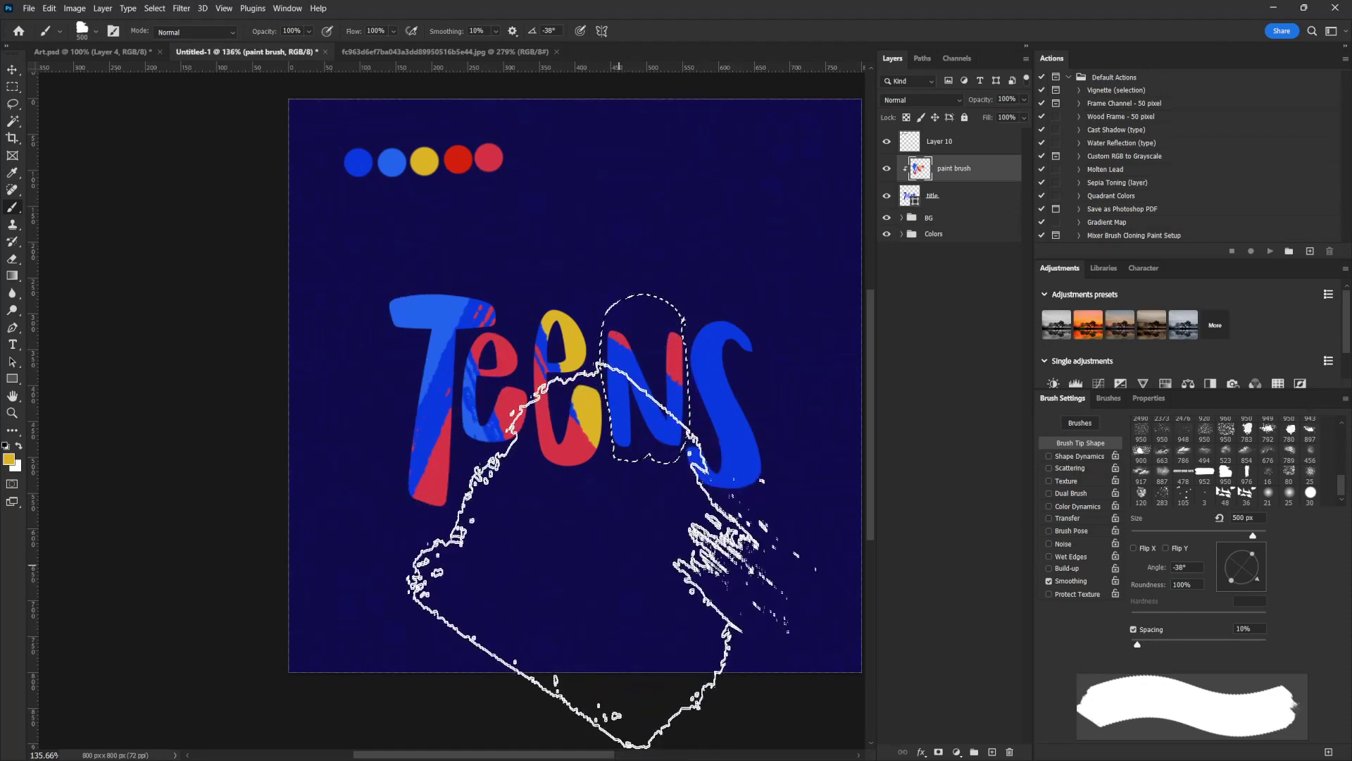
mouse_move(549, 457)
left_mouse_down()
mouse_move(580, 507)
mouse_move(585, 556)
left_mouse_up()
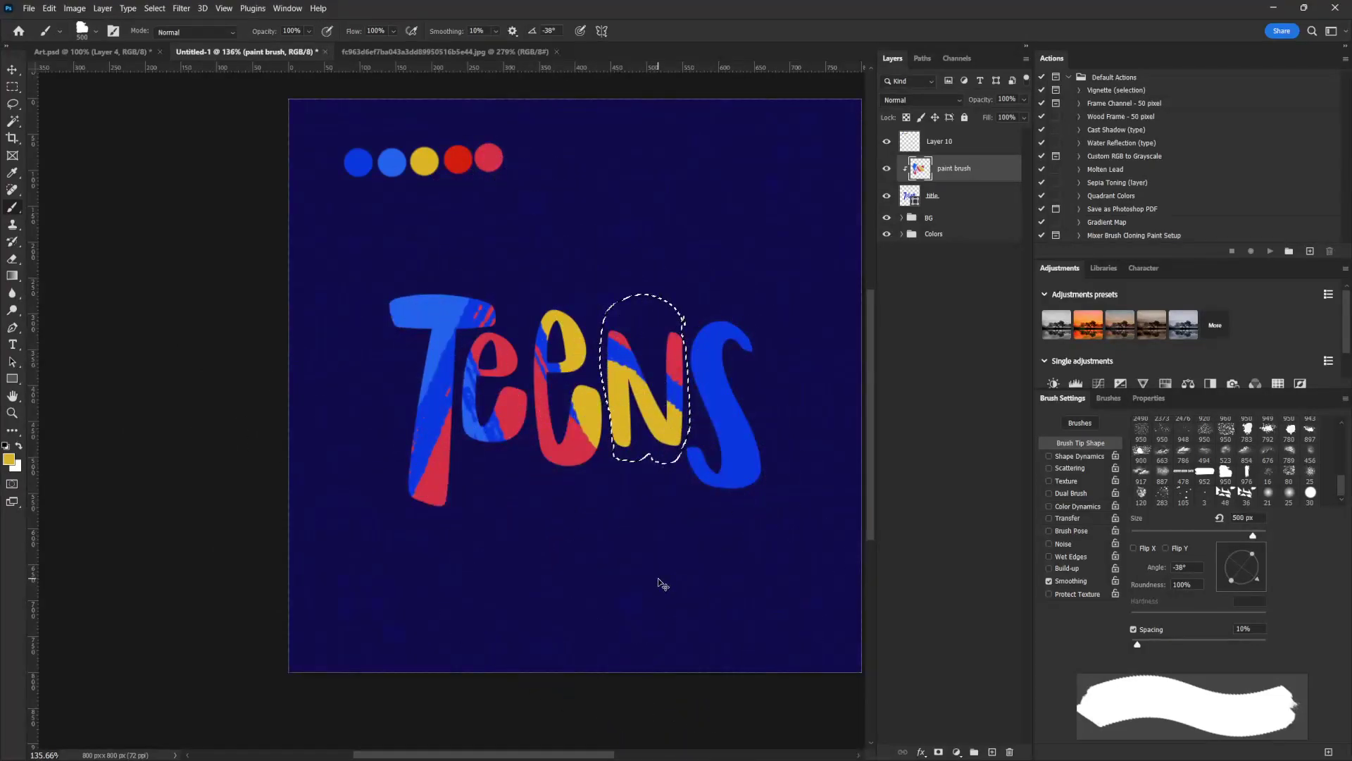
key("ctrl+z")
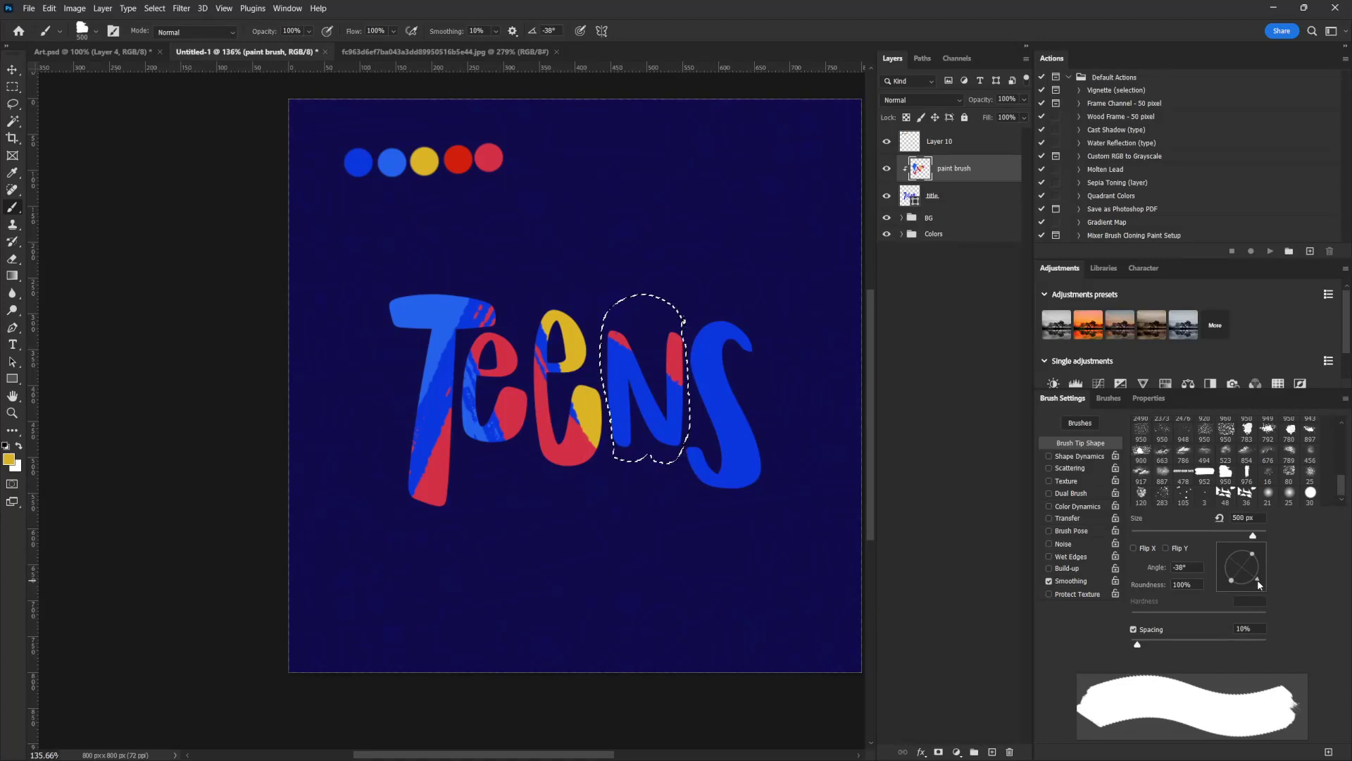
left_click_drag(1257, 581, 1249, 589)
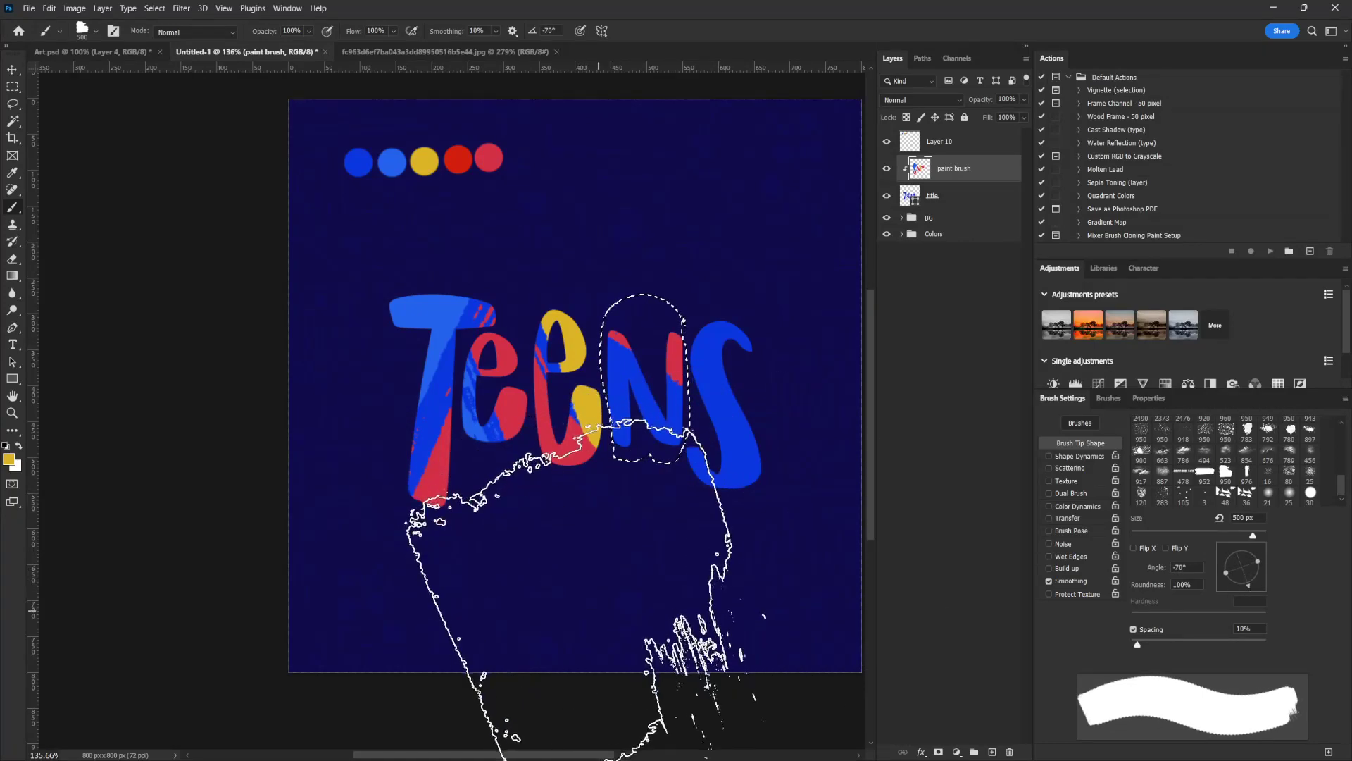
left_click(532, 542)
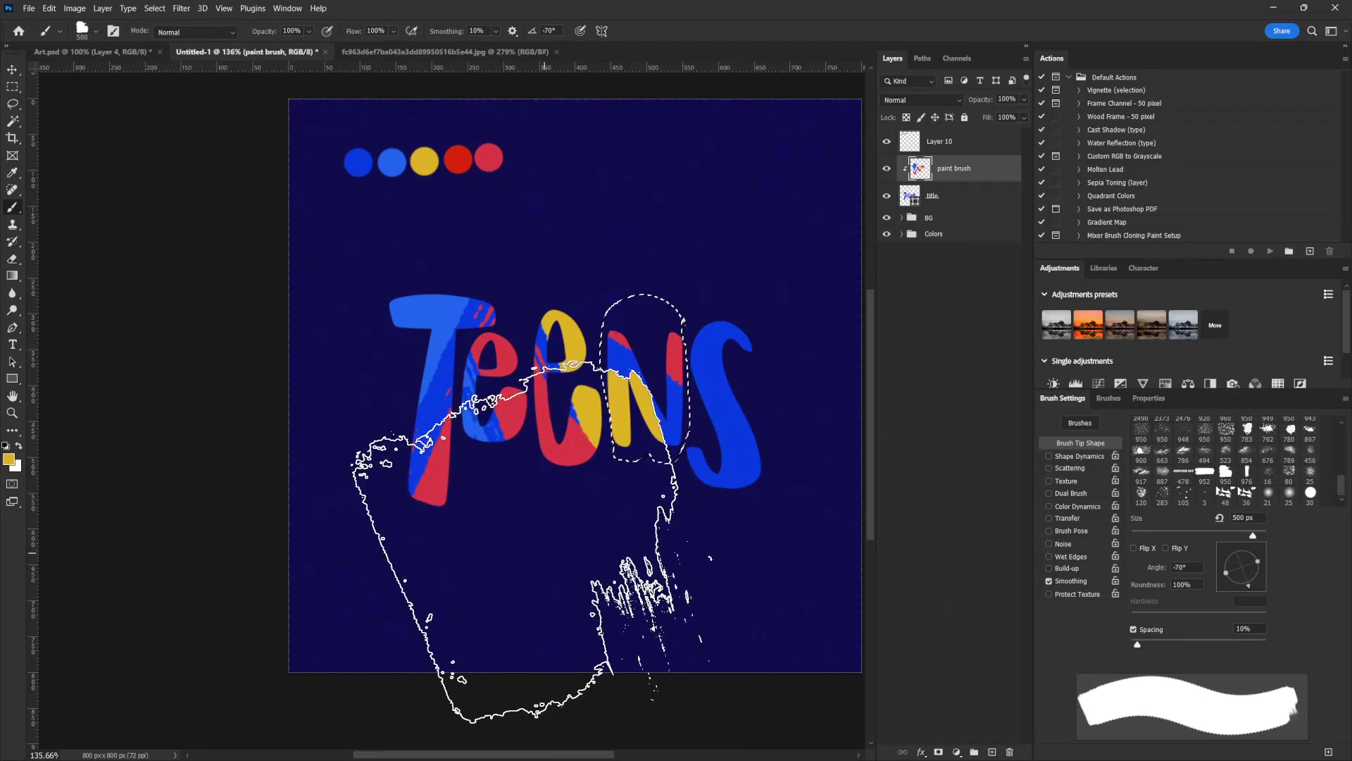
left_click(541, 541)
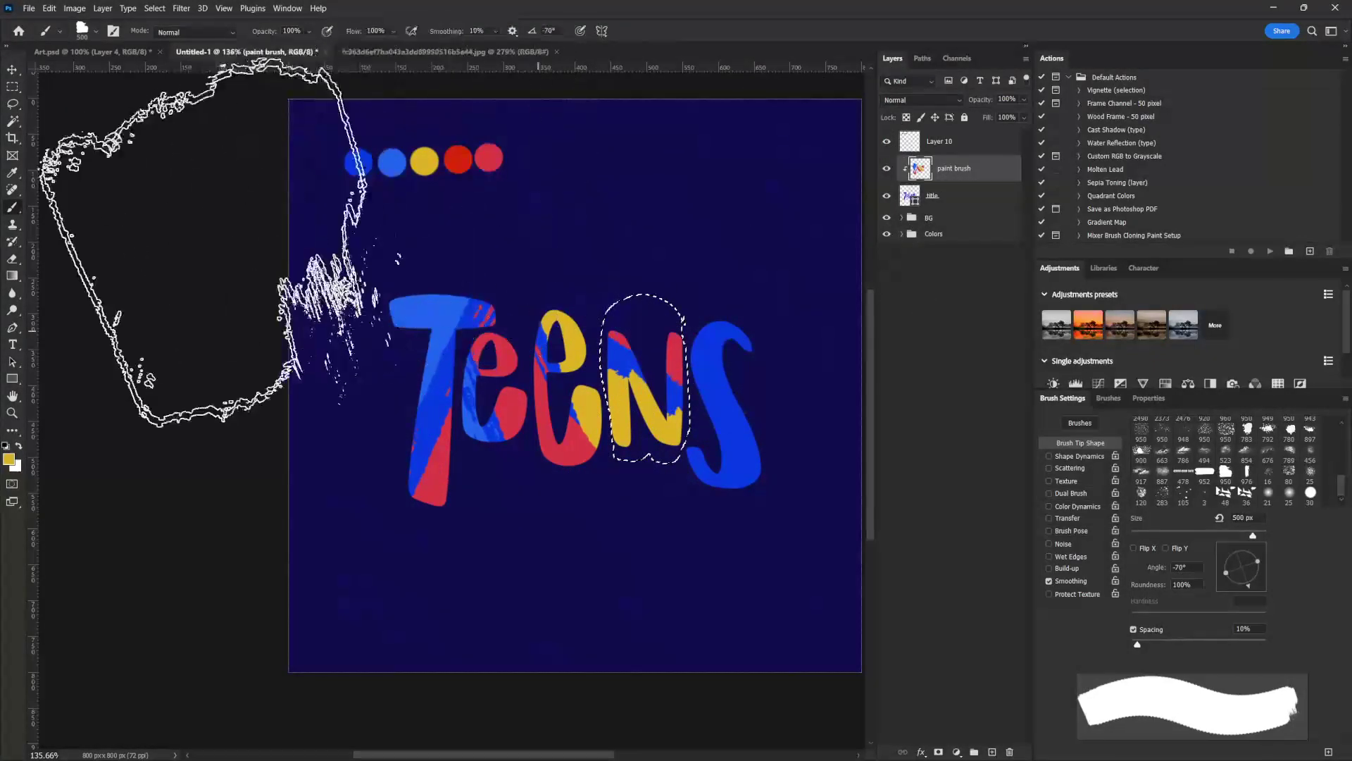
- Make a freehand Lasso selection around the S and choose the horizontal 952 px dry-stroke tip for the Brush
key("l")
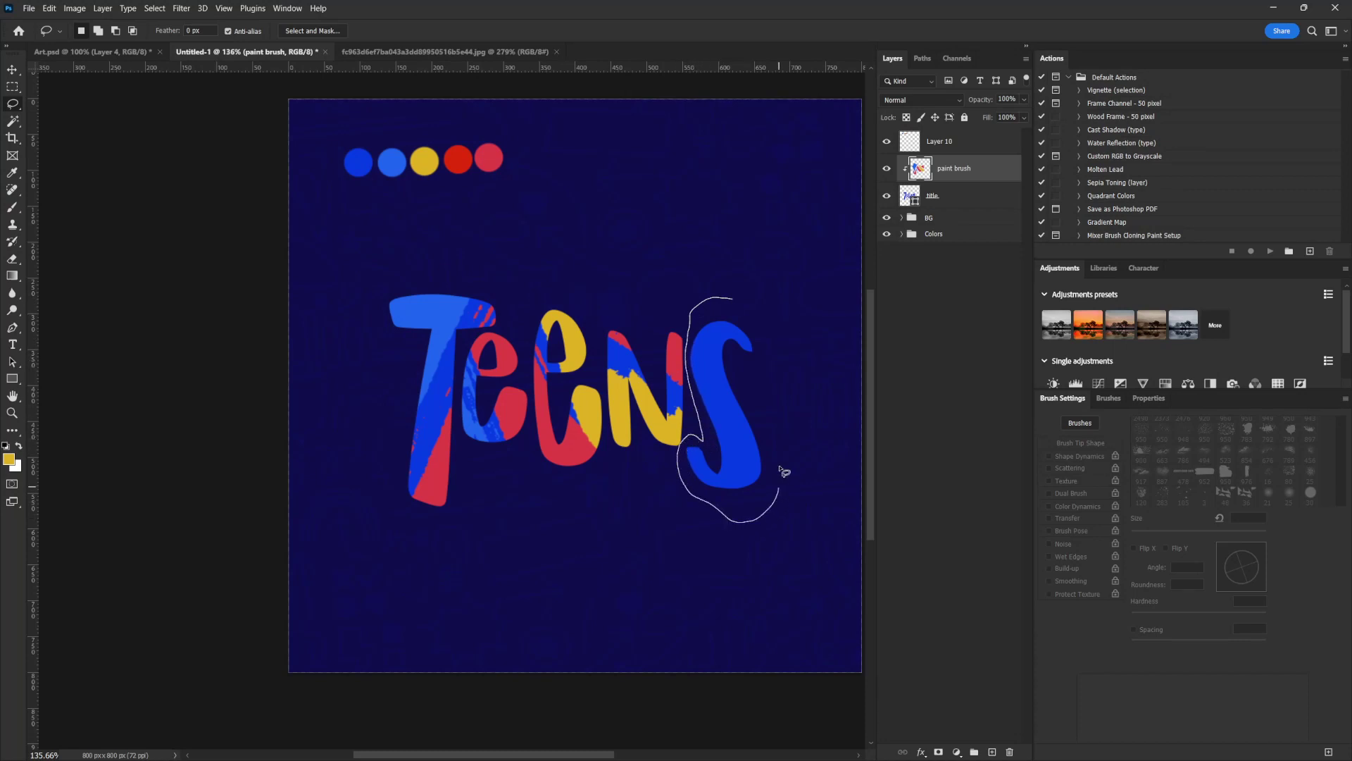
left_click_drag(762, 354, 719, 275)
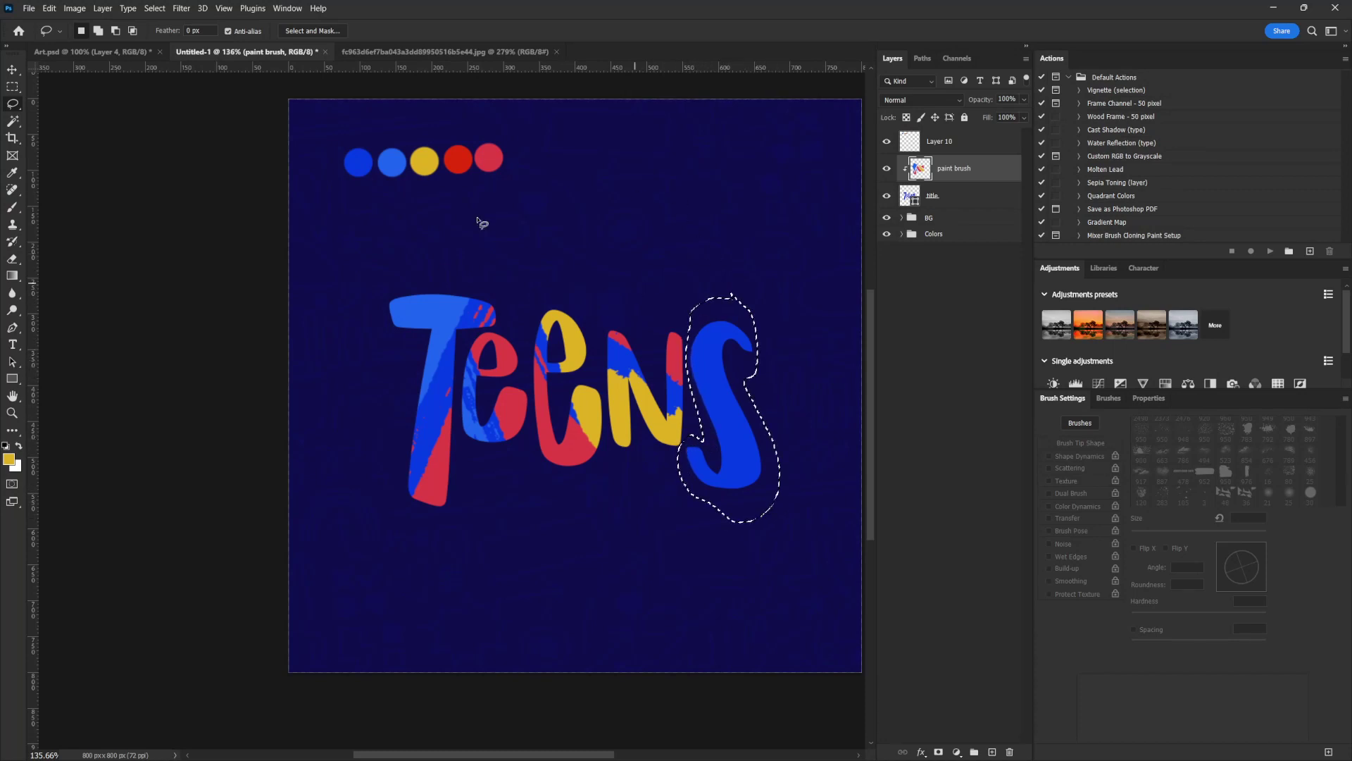
key("alt")
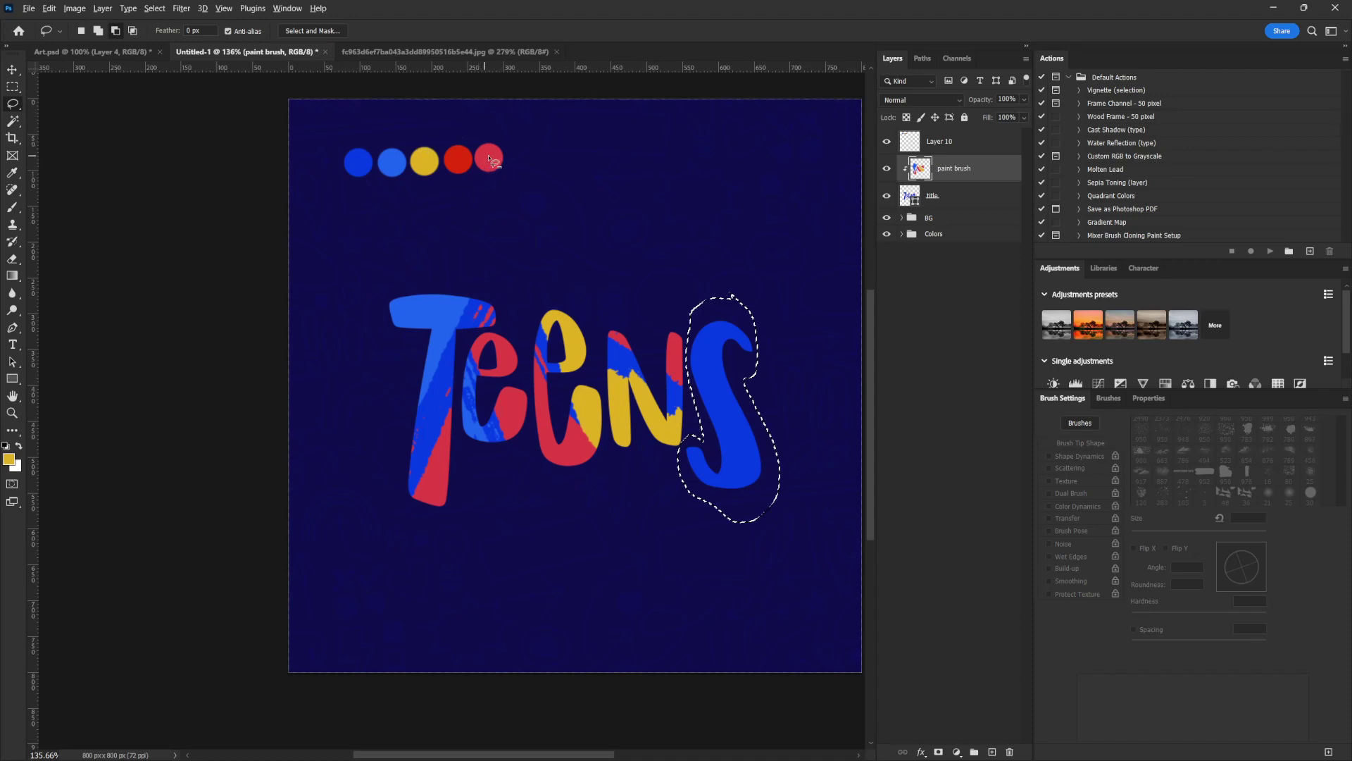
key("alt")
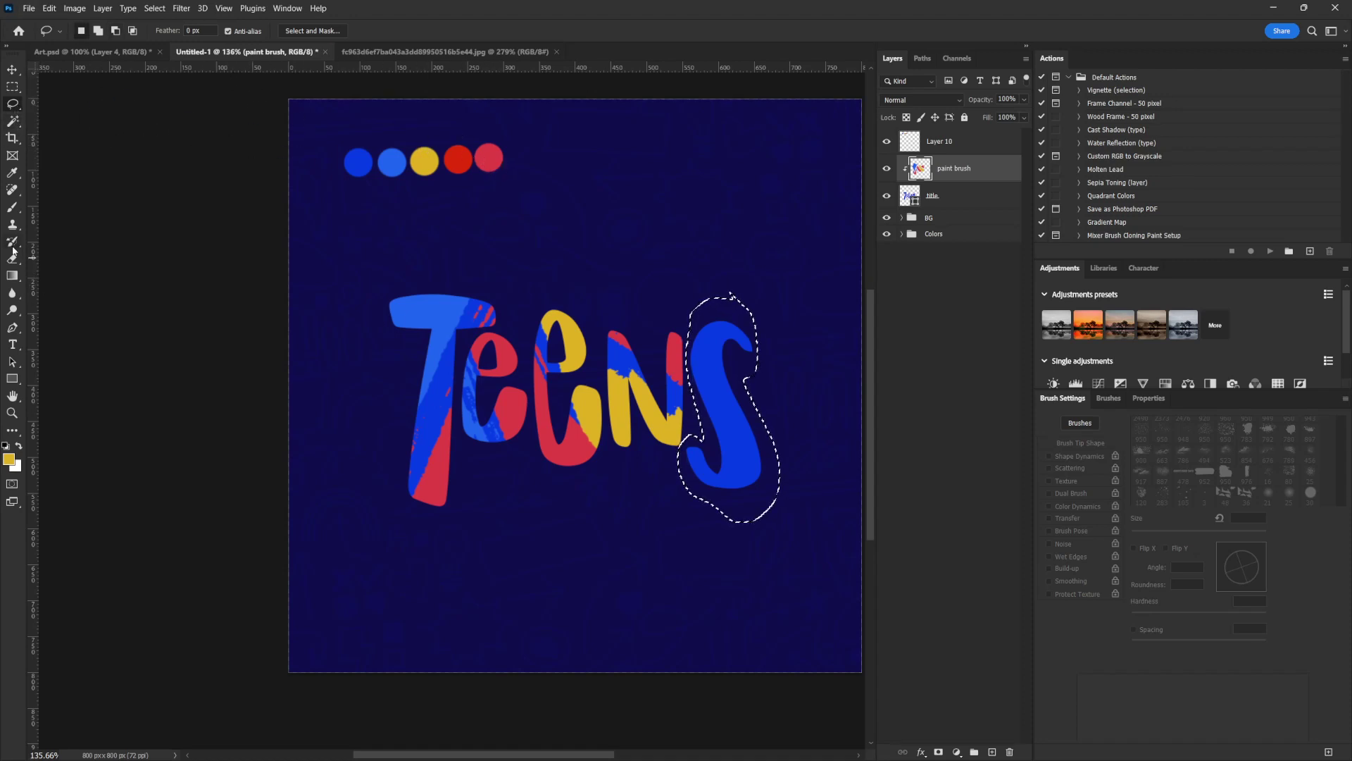
left_click(12, 209)
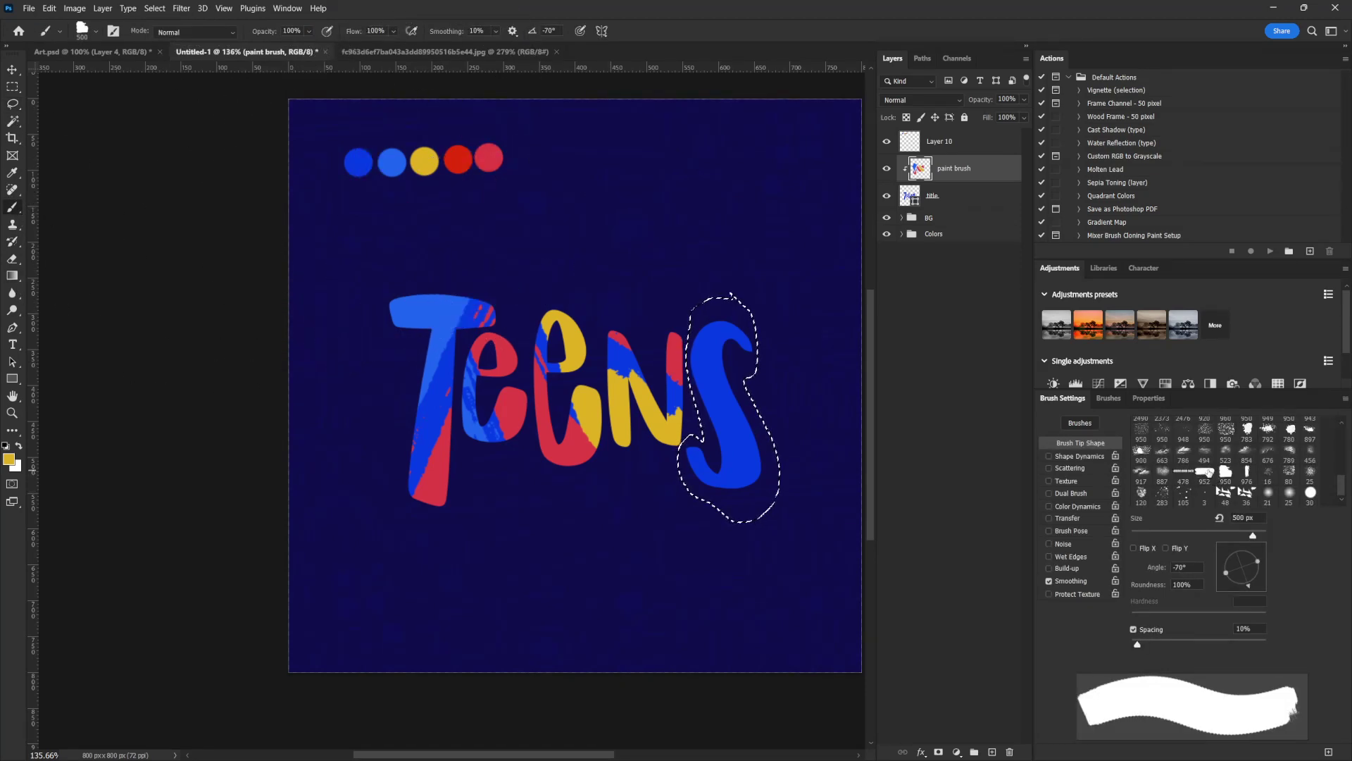
left_click(1205, 472)
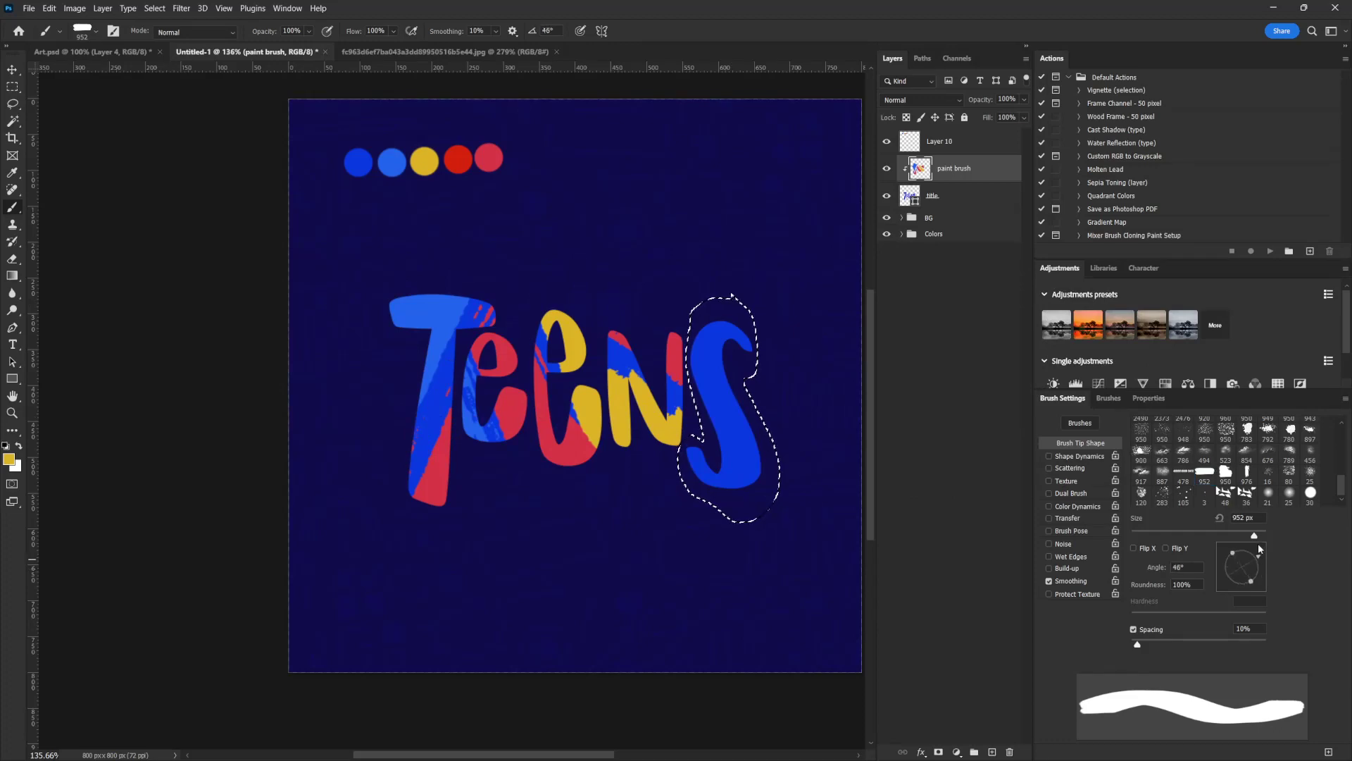
- Rotate the brush tip to 73°, reduce it to 400 px, and paint yellow over the upper left side and lower tip of the S
left_click_drag(1257, 543, 1247, 547)
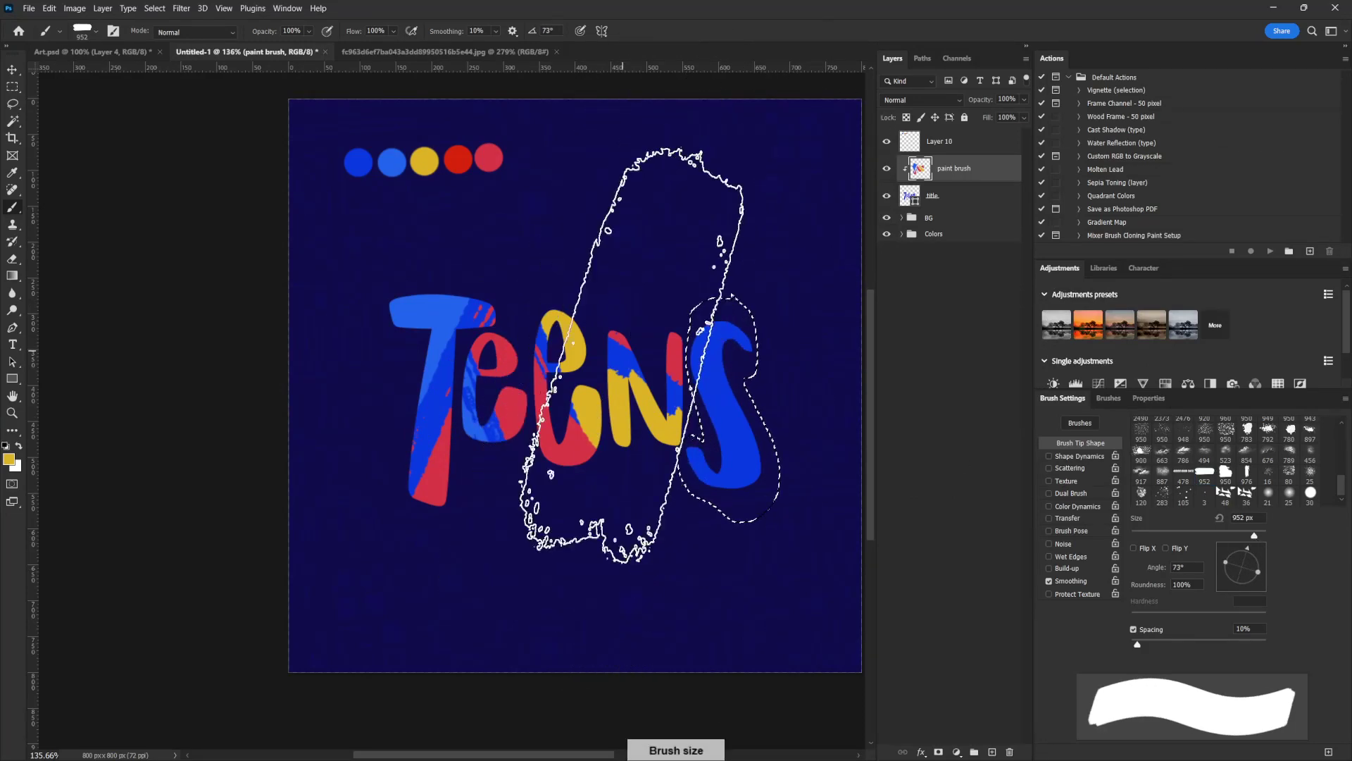
key("bracketleft")
key("bracketleft")
key("bracketleft")
key("bracketleft")
key("bracketleft")
key("bracketleft")
key("bracketleft")
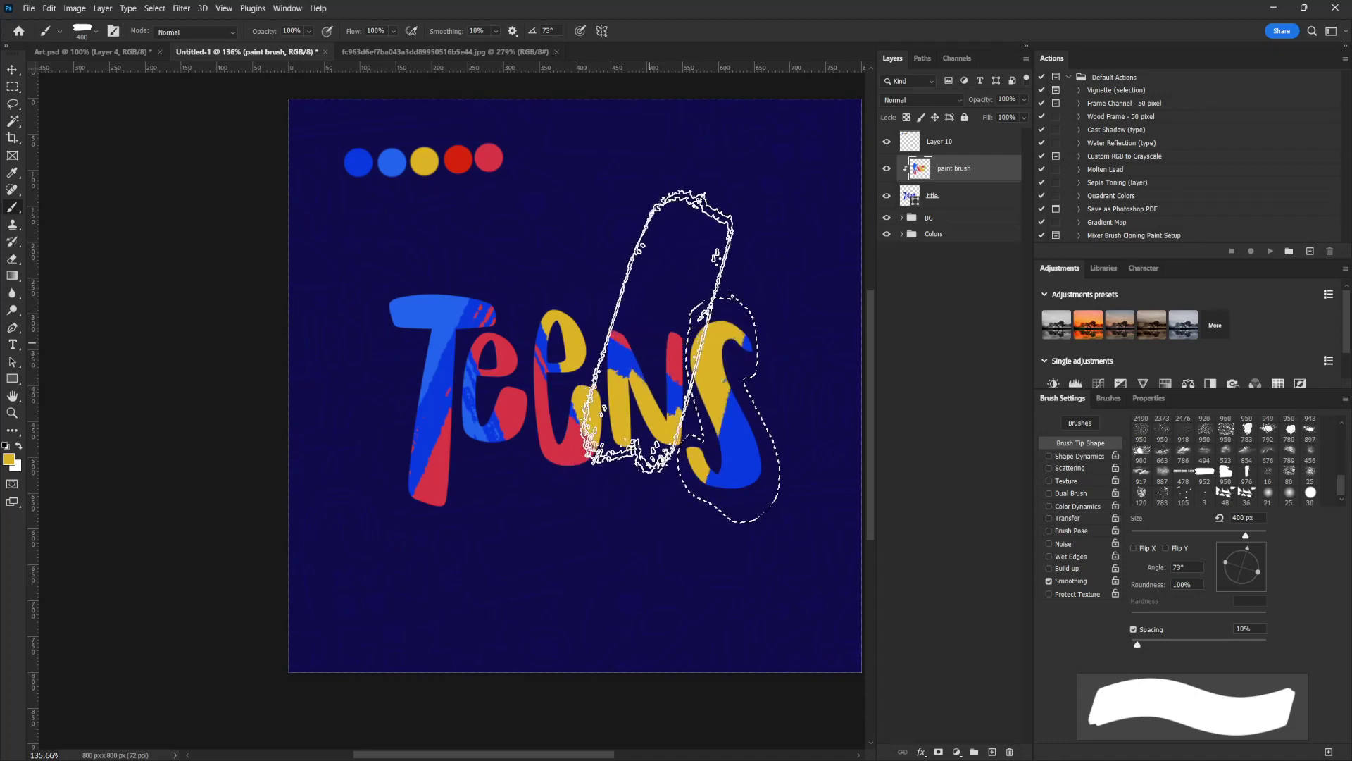
- Sample the red palette swatch, then choose the 950 px dry-stroke brush tip and rotate it to 47°
left_click(469, 154, "alt")
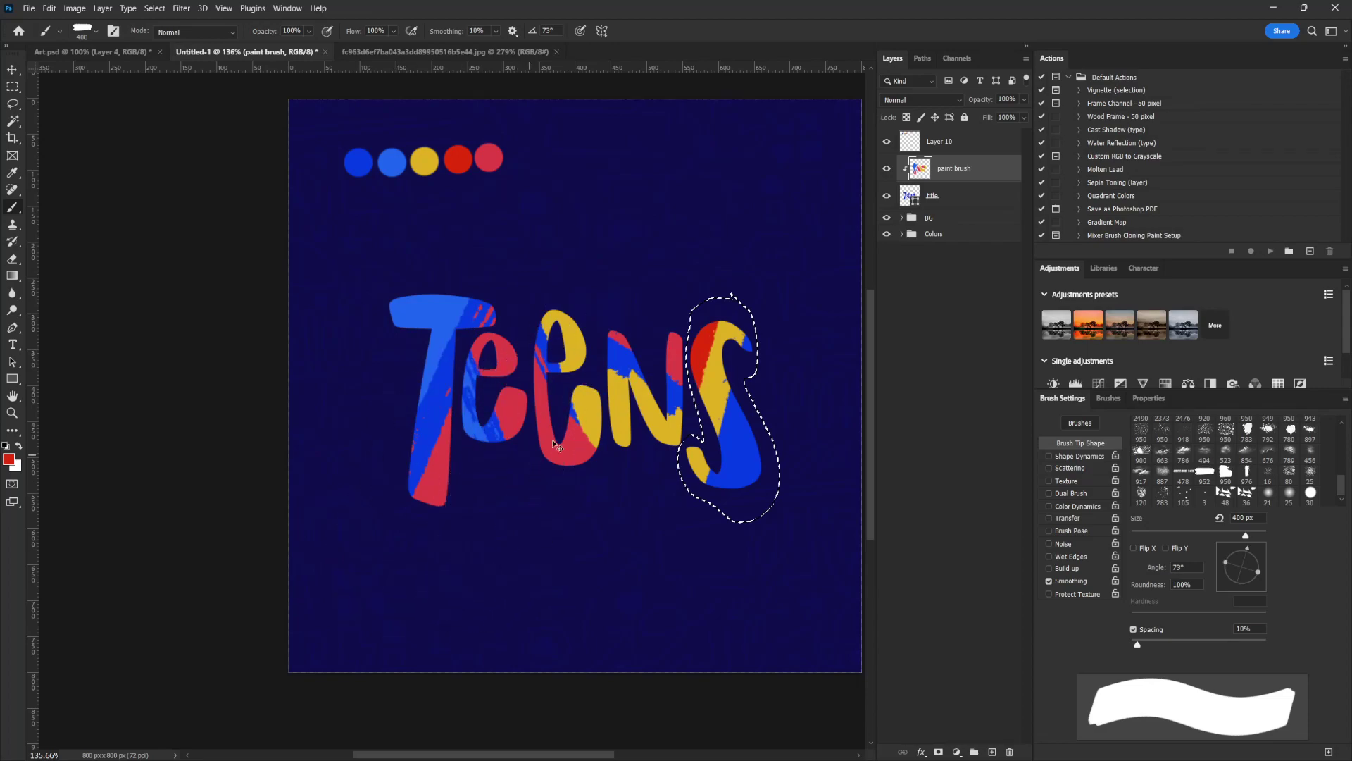
left_click(1225, 472)
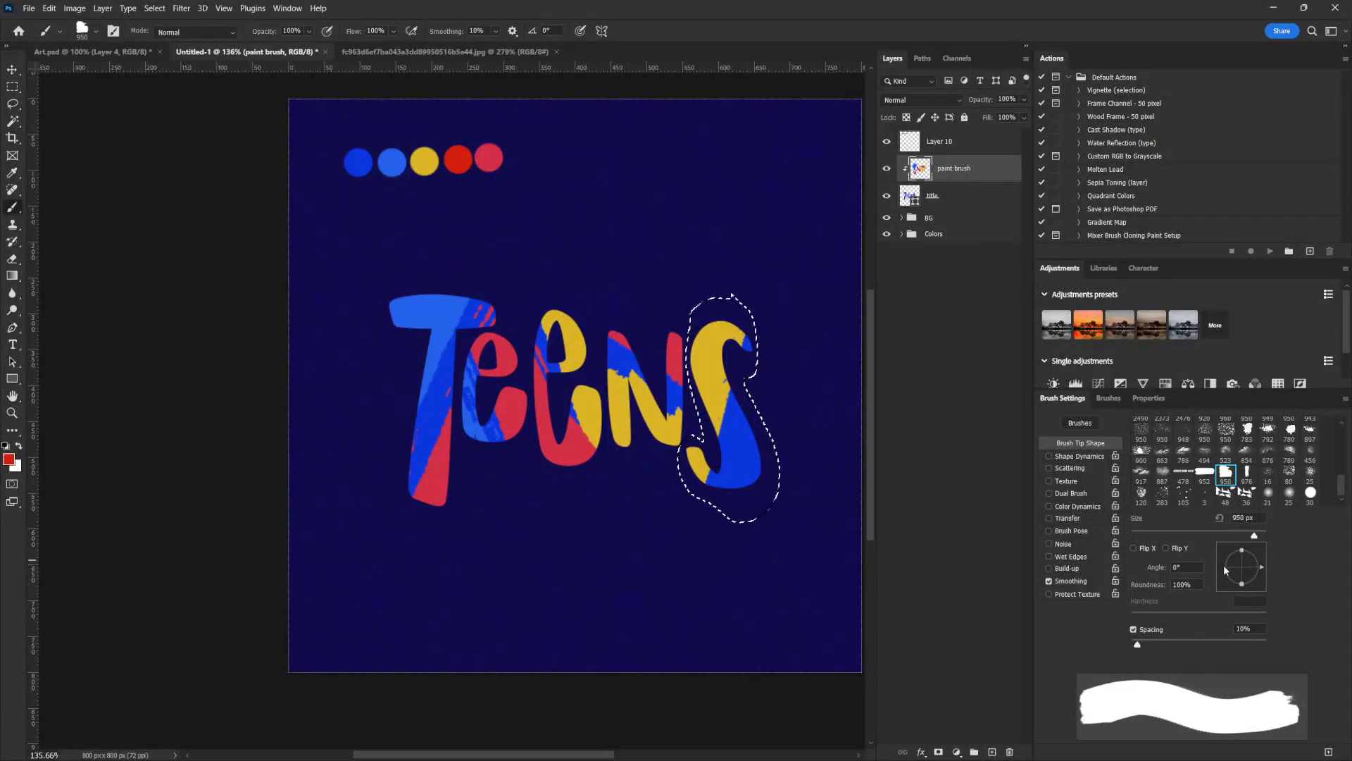
left_click_drag(1260, 567, 1256, 557)
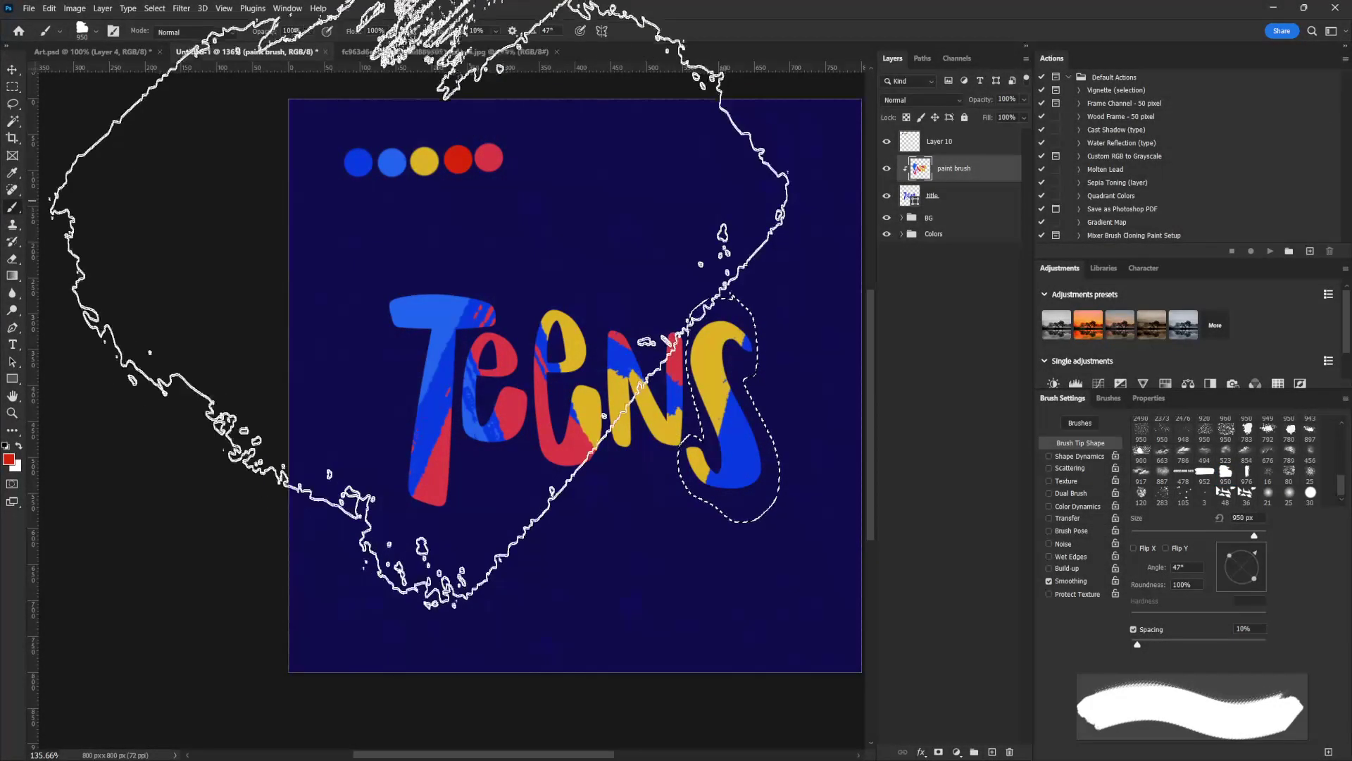
- Reduce the brush to 300 px, then paint the top curve of the S red and its lower curve in the lighter blue swatch colour
key("bracketleft")
key("bracketleft")
key("bracketleft")
key("bracketleft")
key("bracketleft")
key("bracketleft")
key("bracketleft")
key("bracketleft")
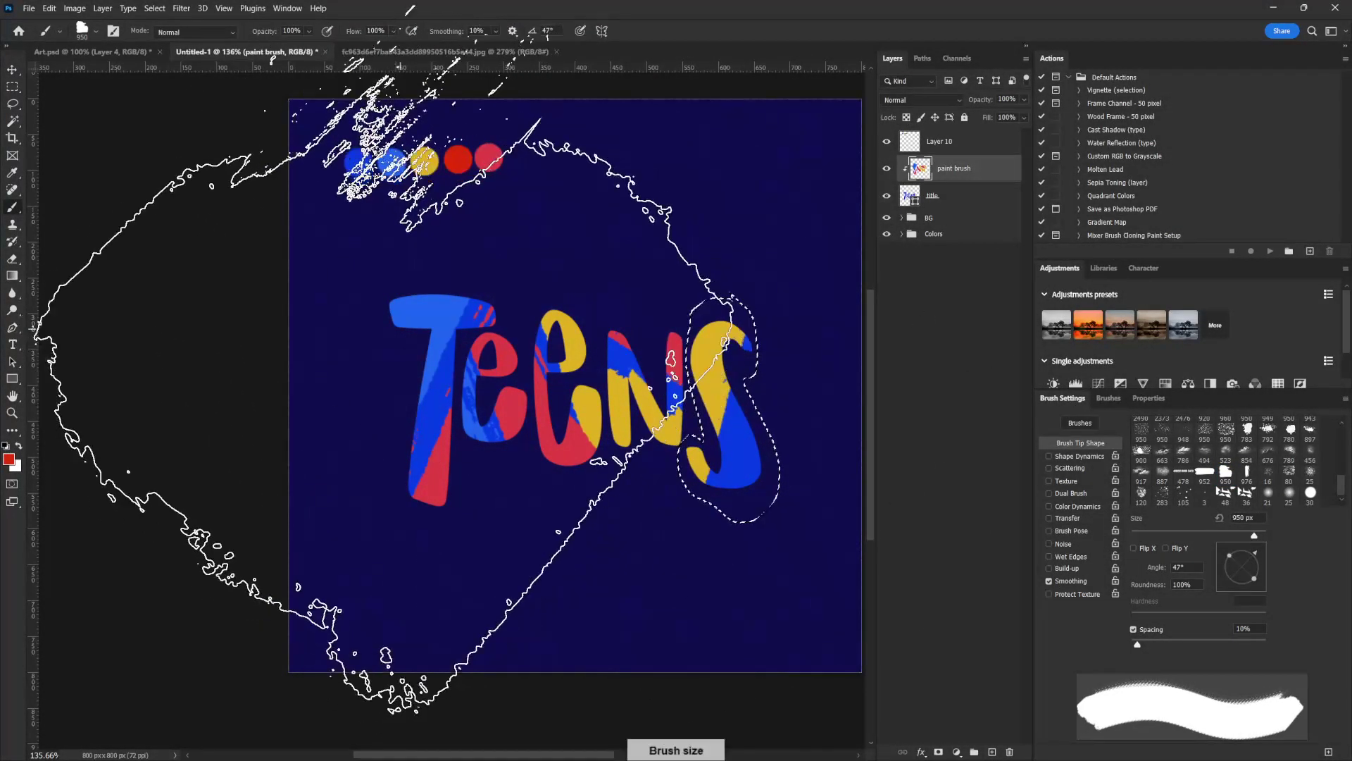
key("bracketright")
key("bracketright")
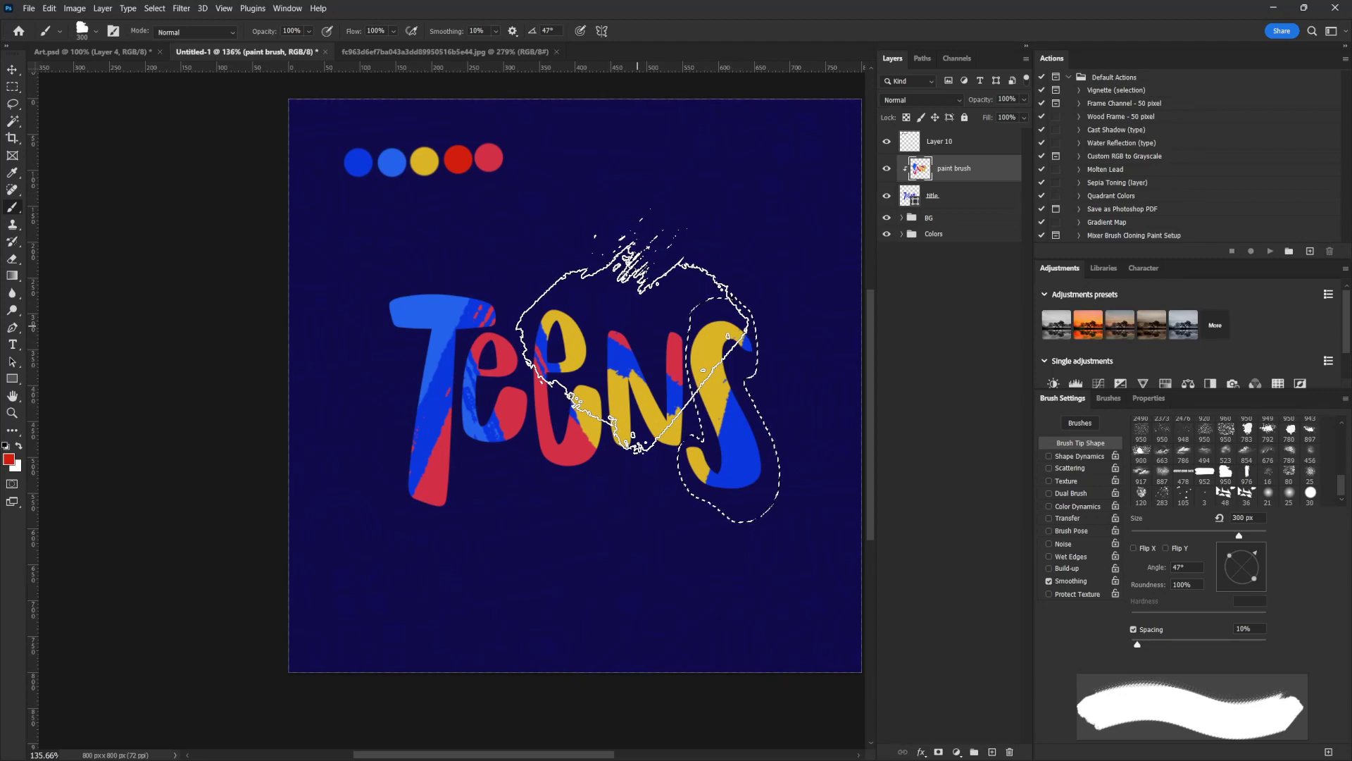
left_click(637, 331)
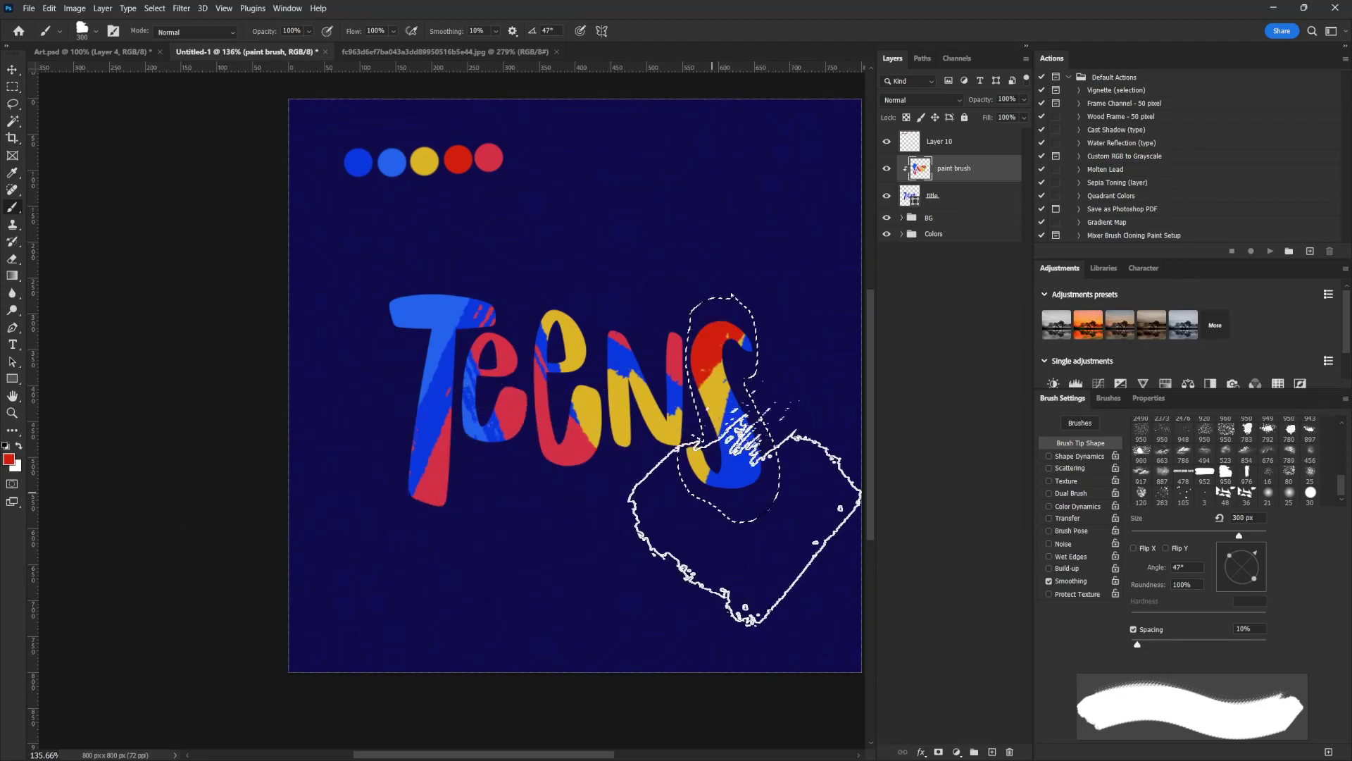
left_click(395, 160, "alt")
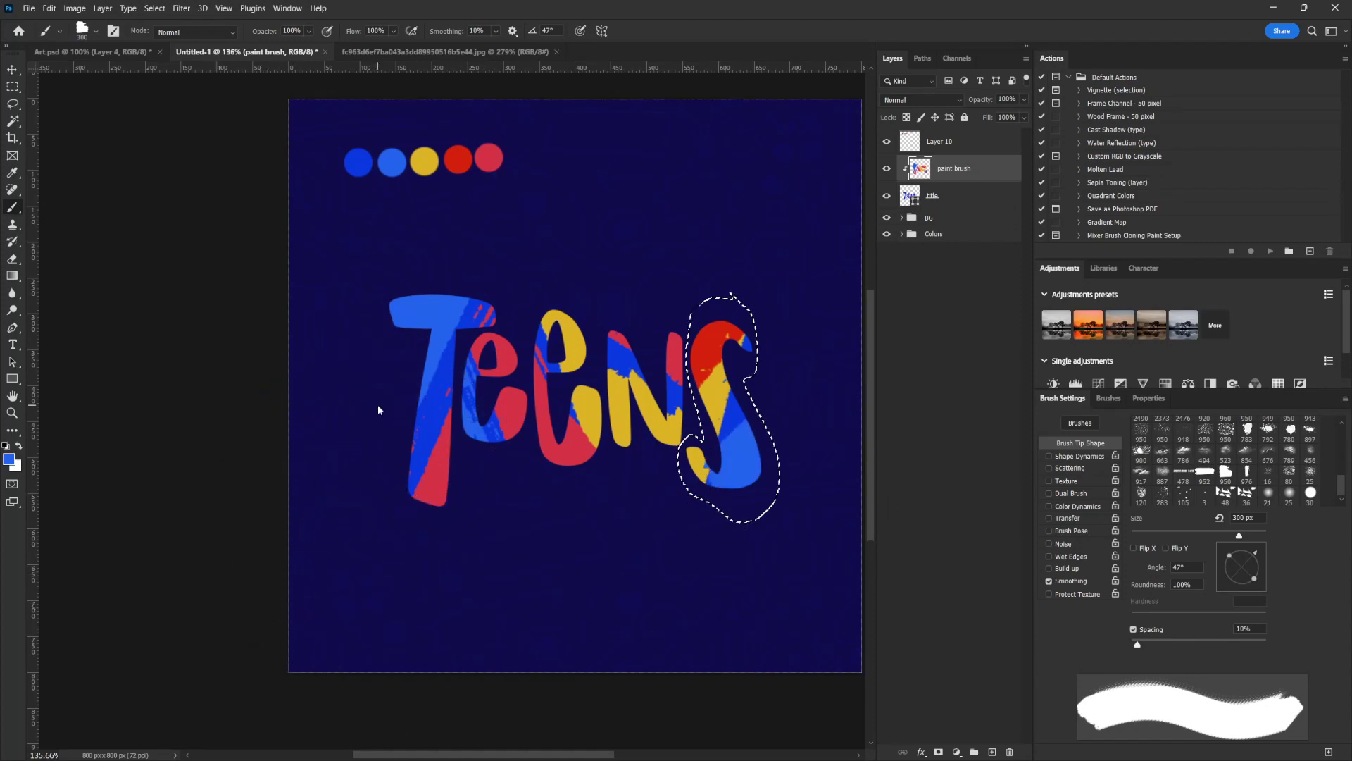
- Clear the selection around the S and hide the palette swatches on Layer 10
key("v")
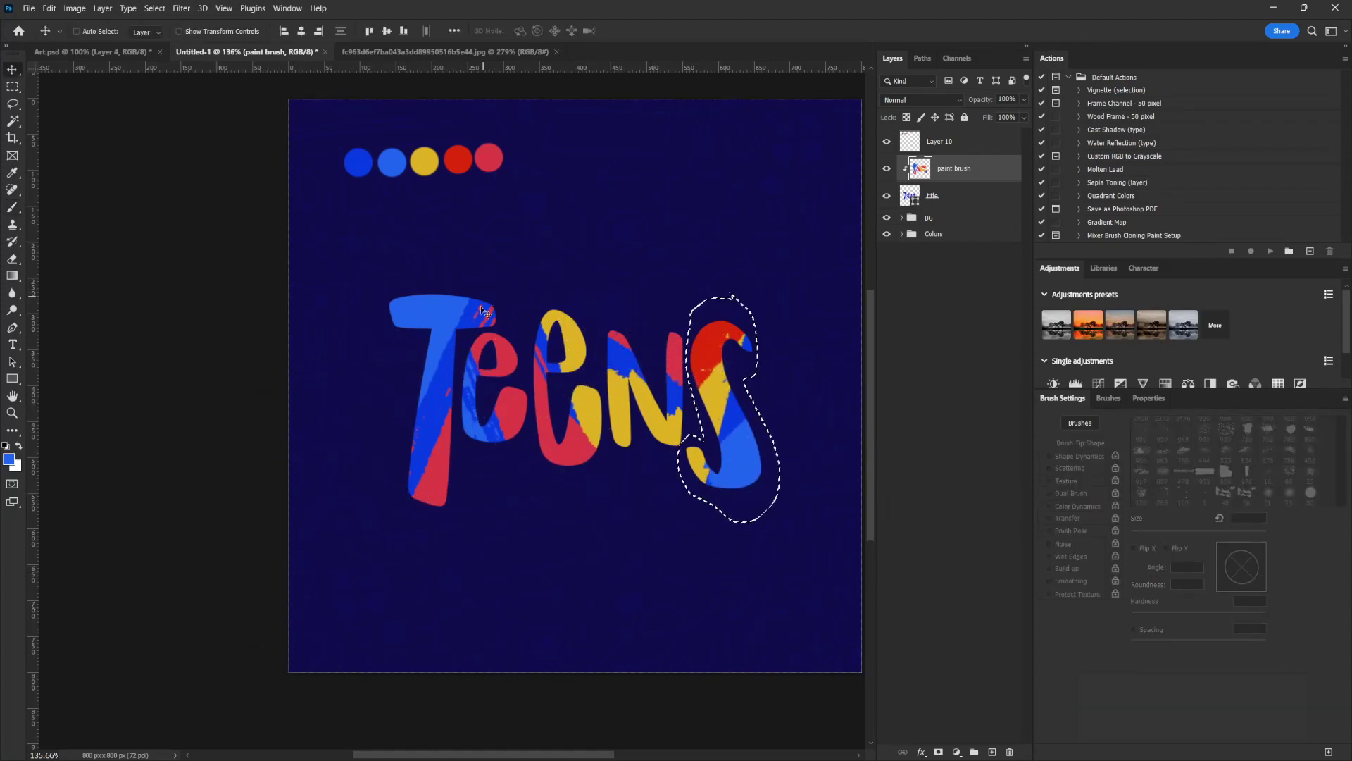
key("ctrl+d")
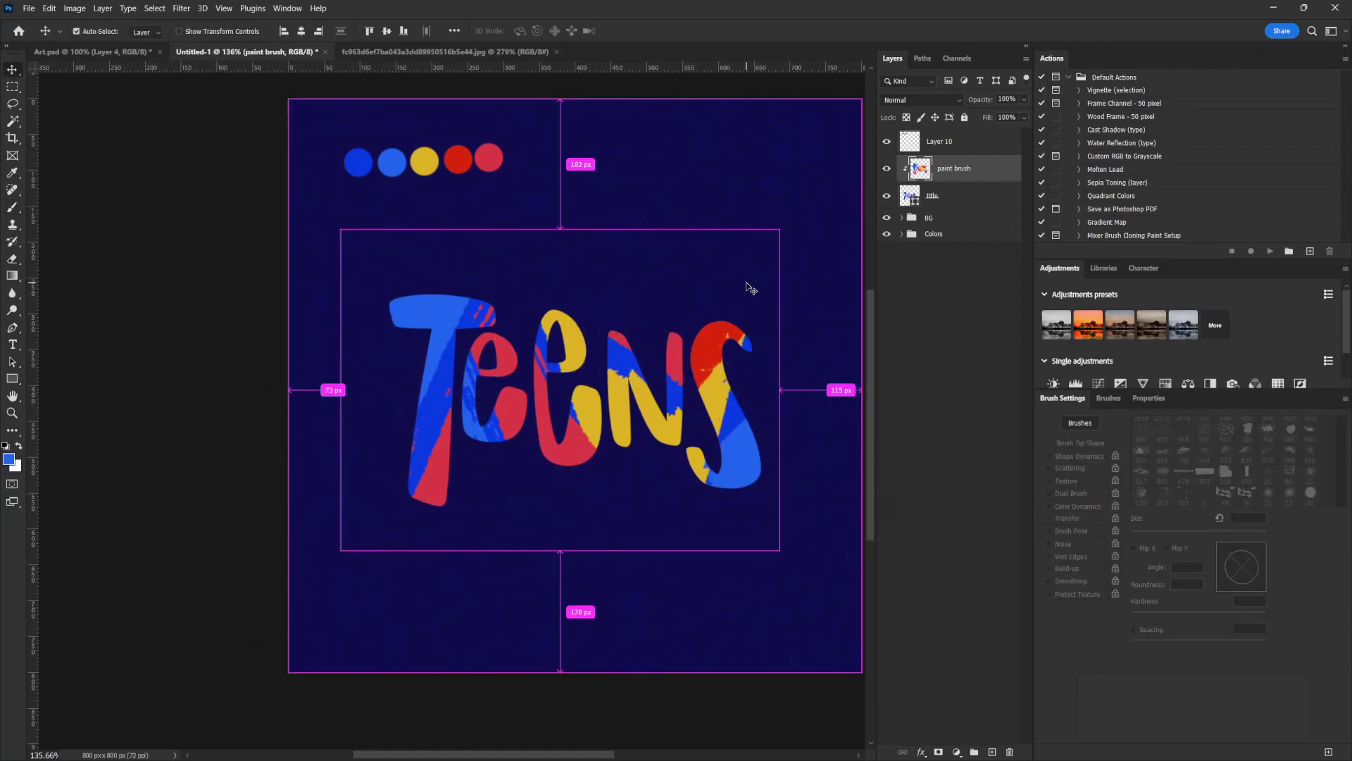
left_click(886, 142)
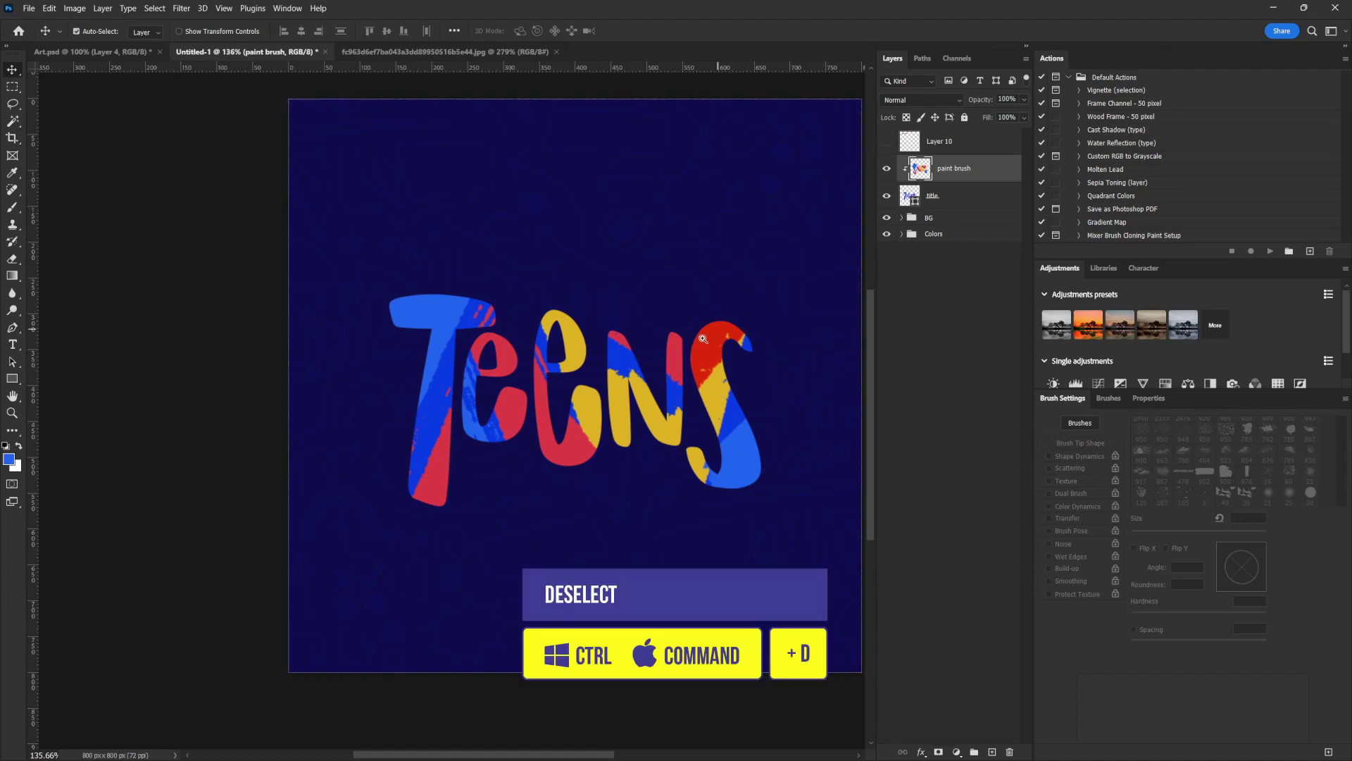
scroll(650, 344, "down", 2)
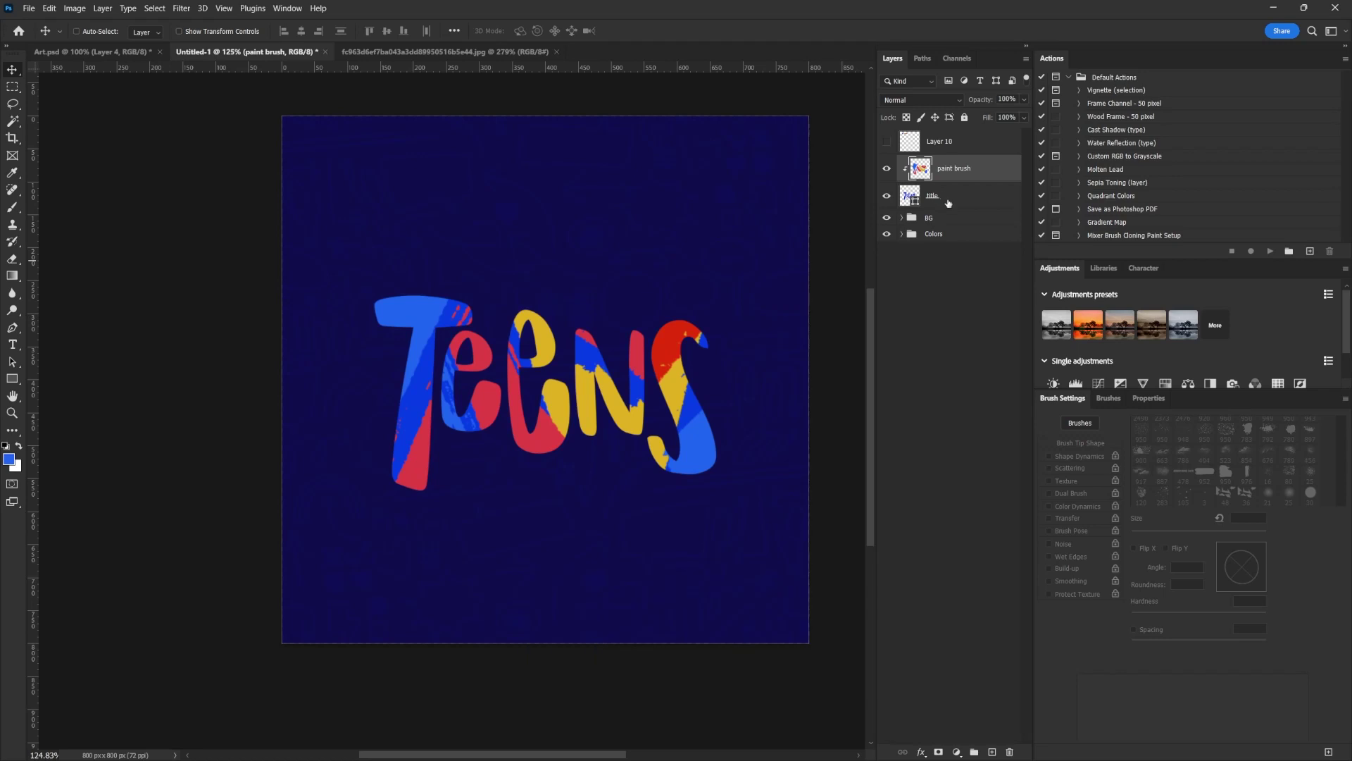
- Duplicate the title layer and shift the lower original slightly down and to the right behind the painted lettering
left_click(940, 202, "shift")
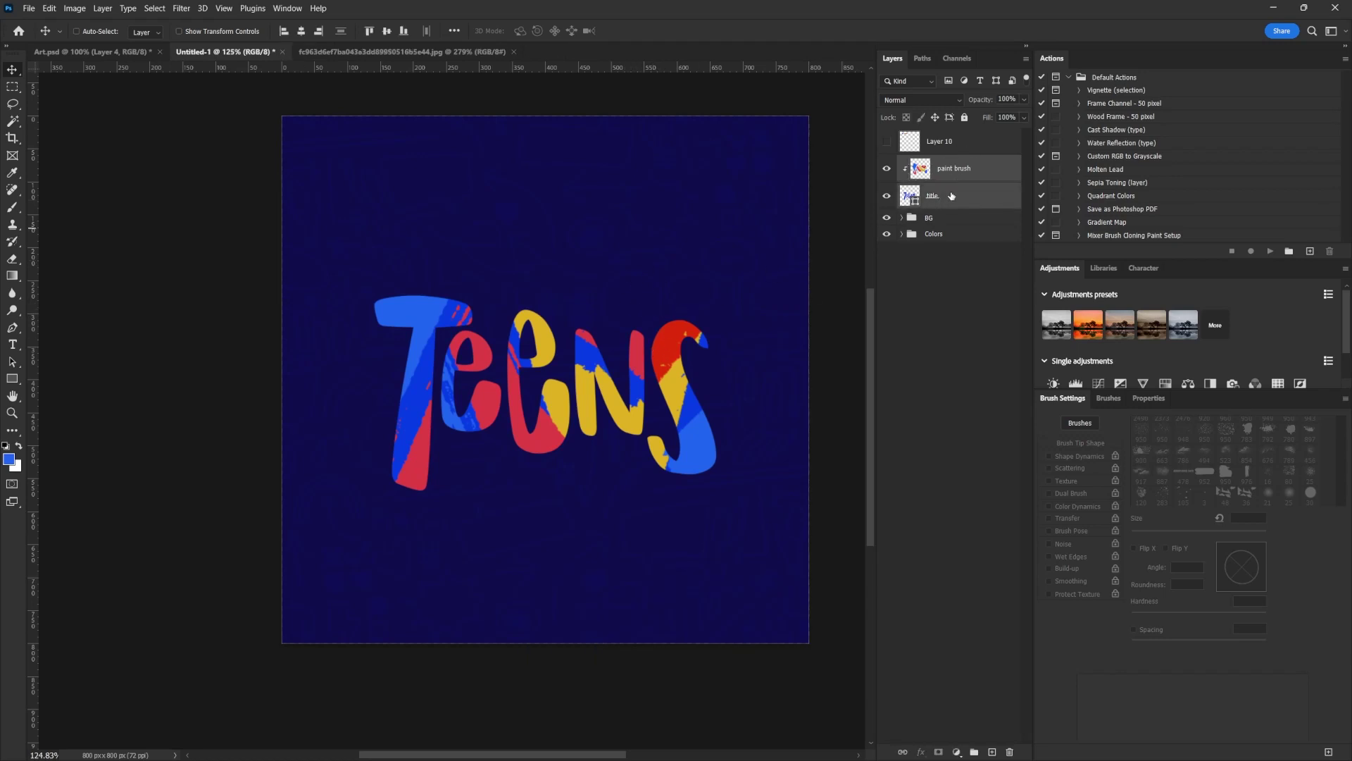
left_click(935, 199)
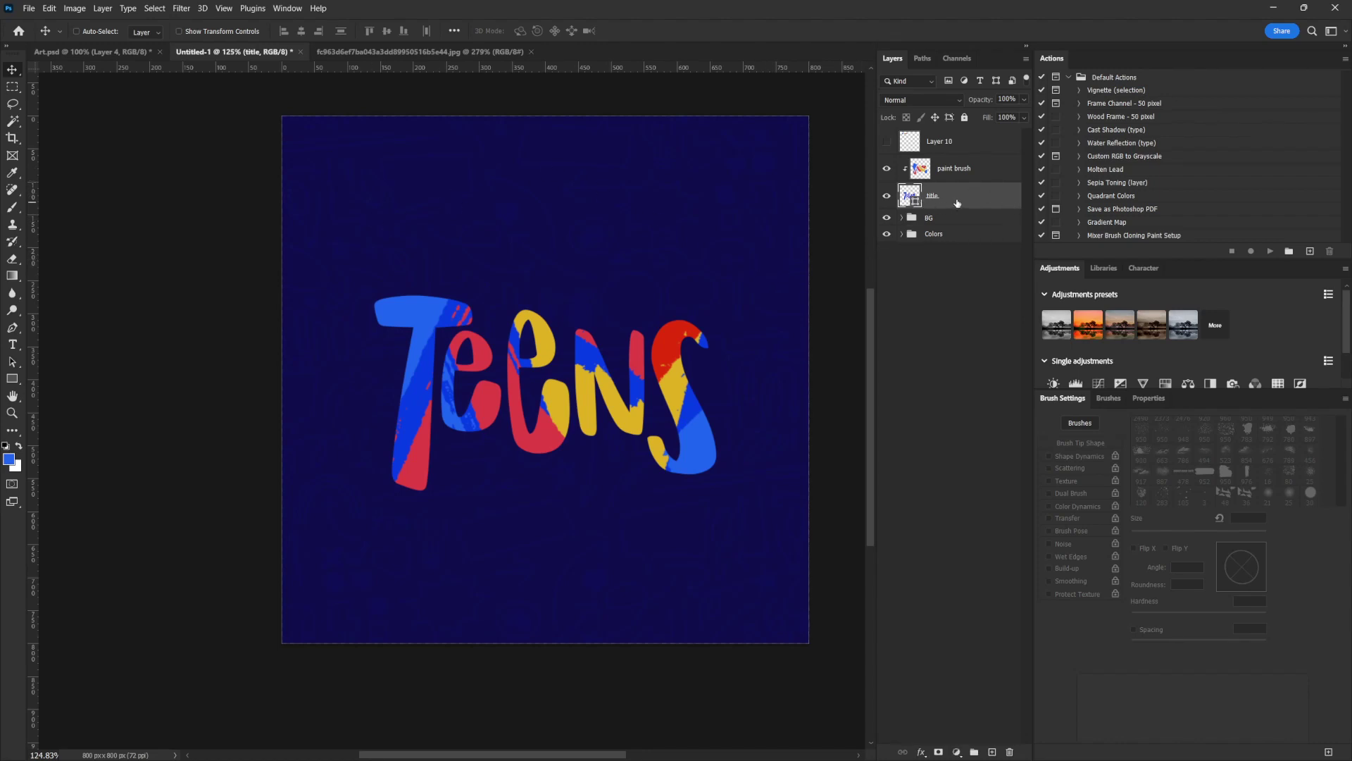
key("ctrl")
key("ctrl+j")
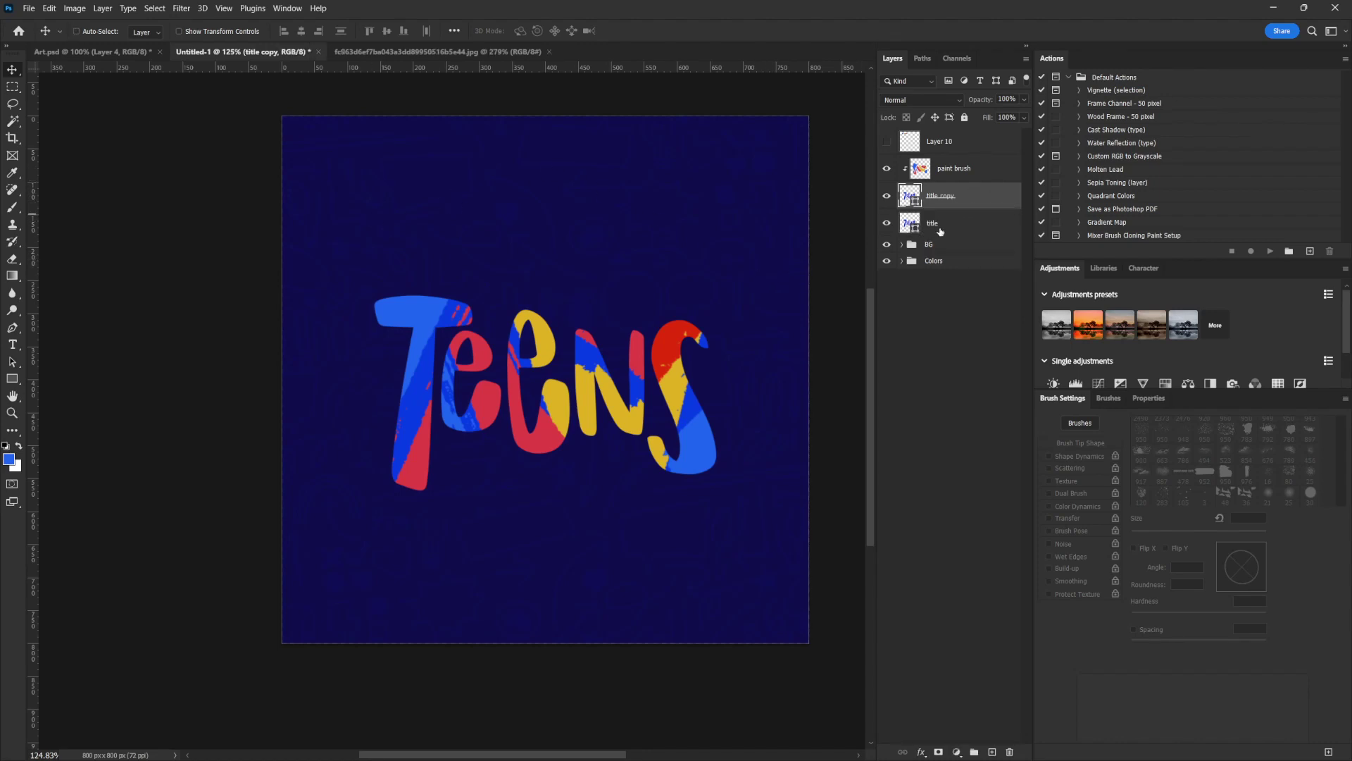
mouse_move(586, 359)
left_mouse_down()
mouse_move(613, 332)
mouse_move(592, 375)
left_mouse_up()
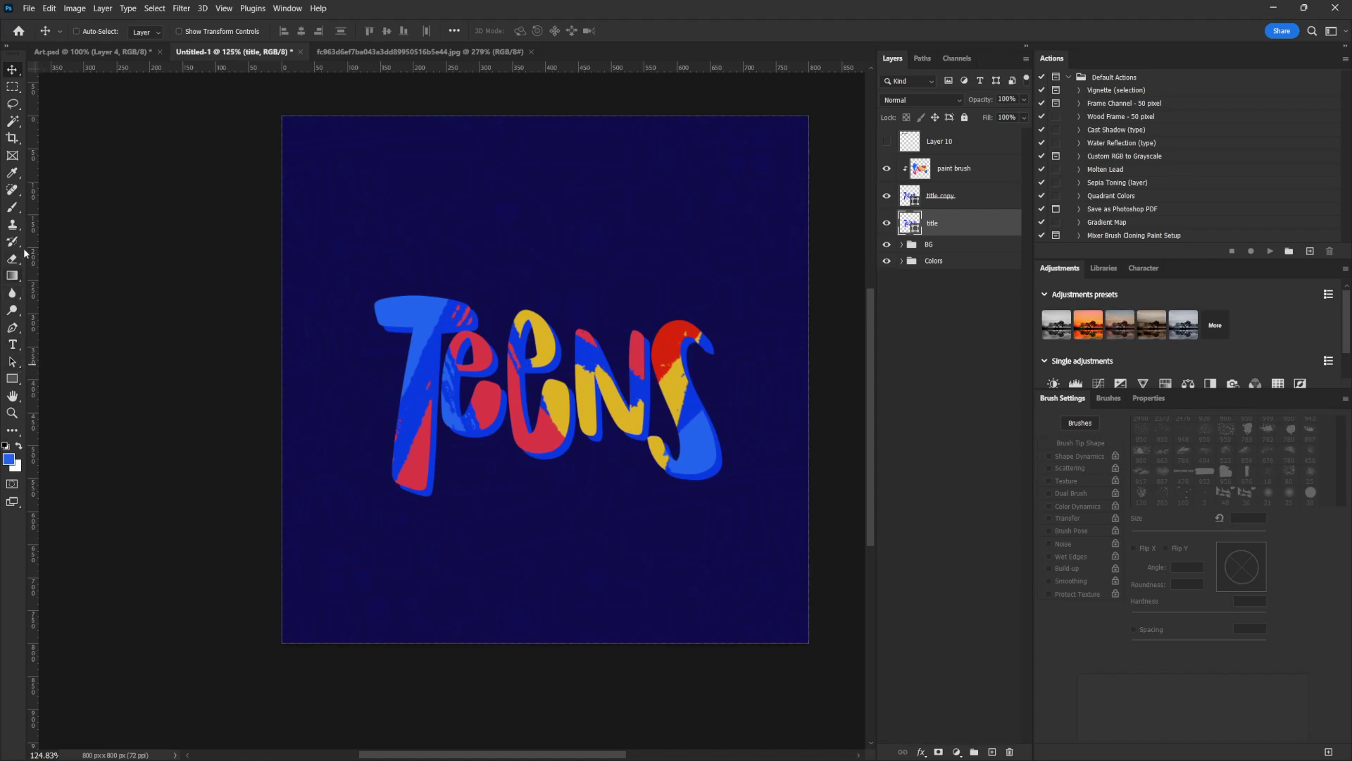
- Sample the dark blue canvas background with the Eyedropper and fill the lower title shape with that colour
left_click(13, 174)
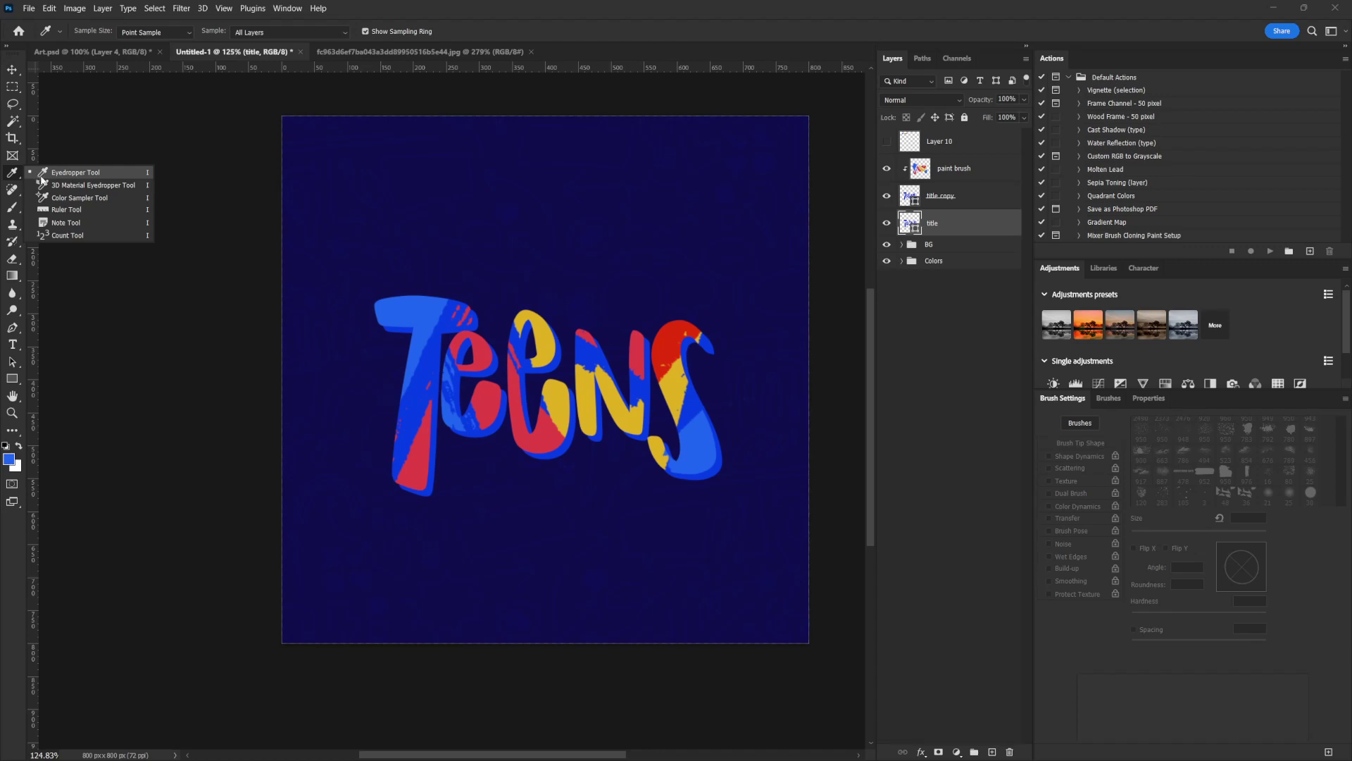
left_click(62, 175)
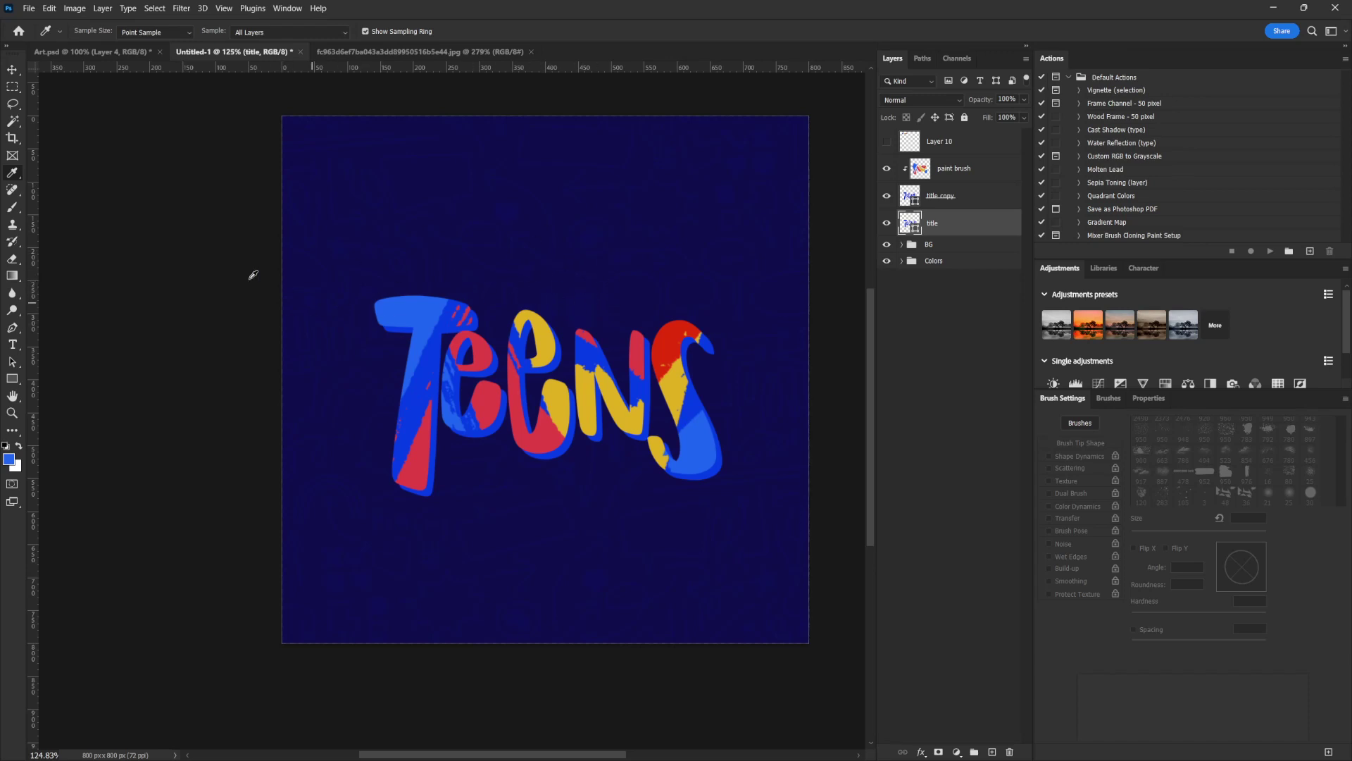
left_click(549, 274)
left_click(12, 379)
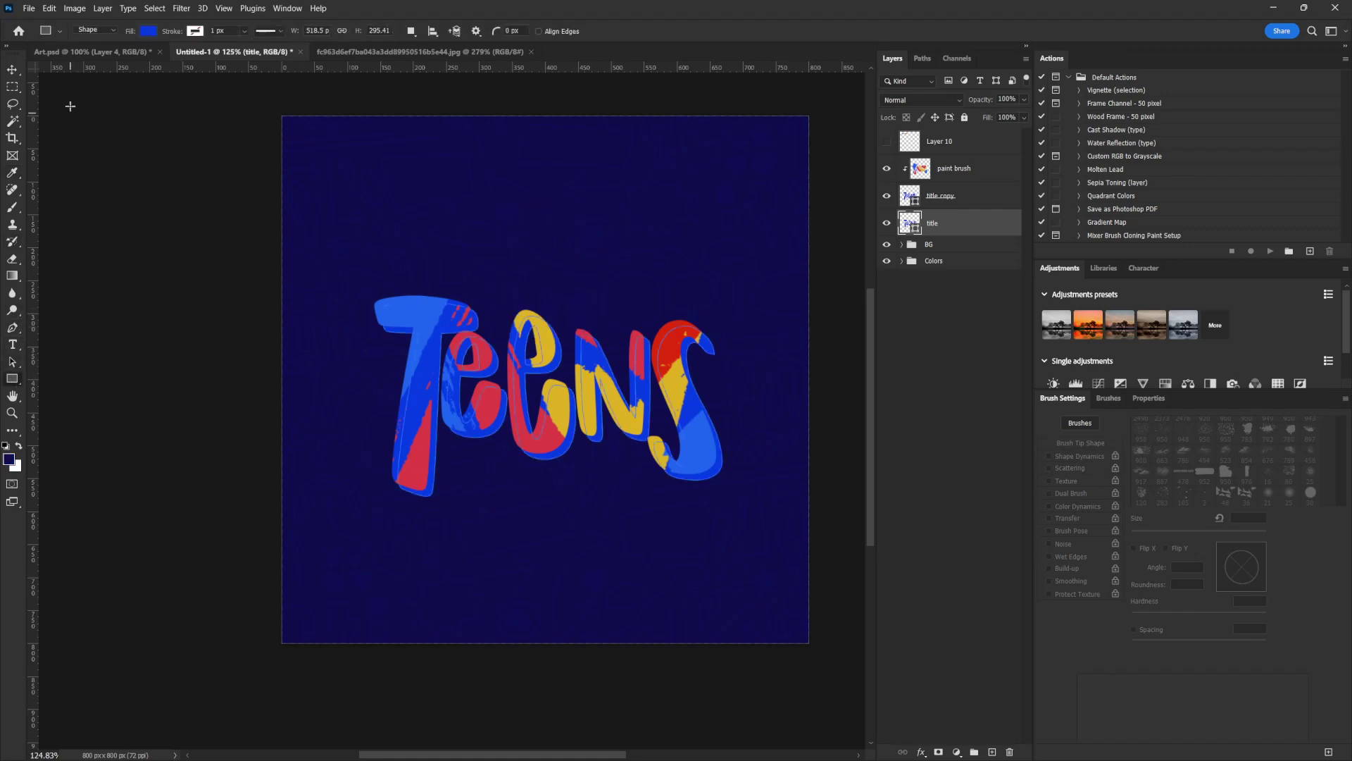
left_click(148, 31)
left_click(68, 99)
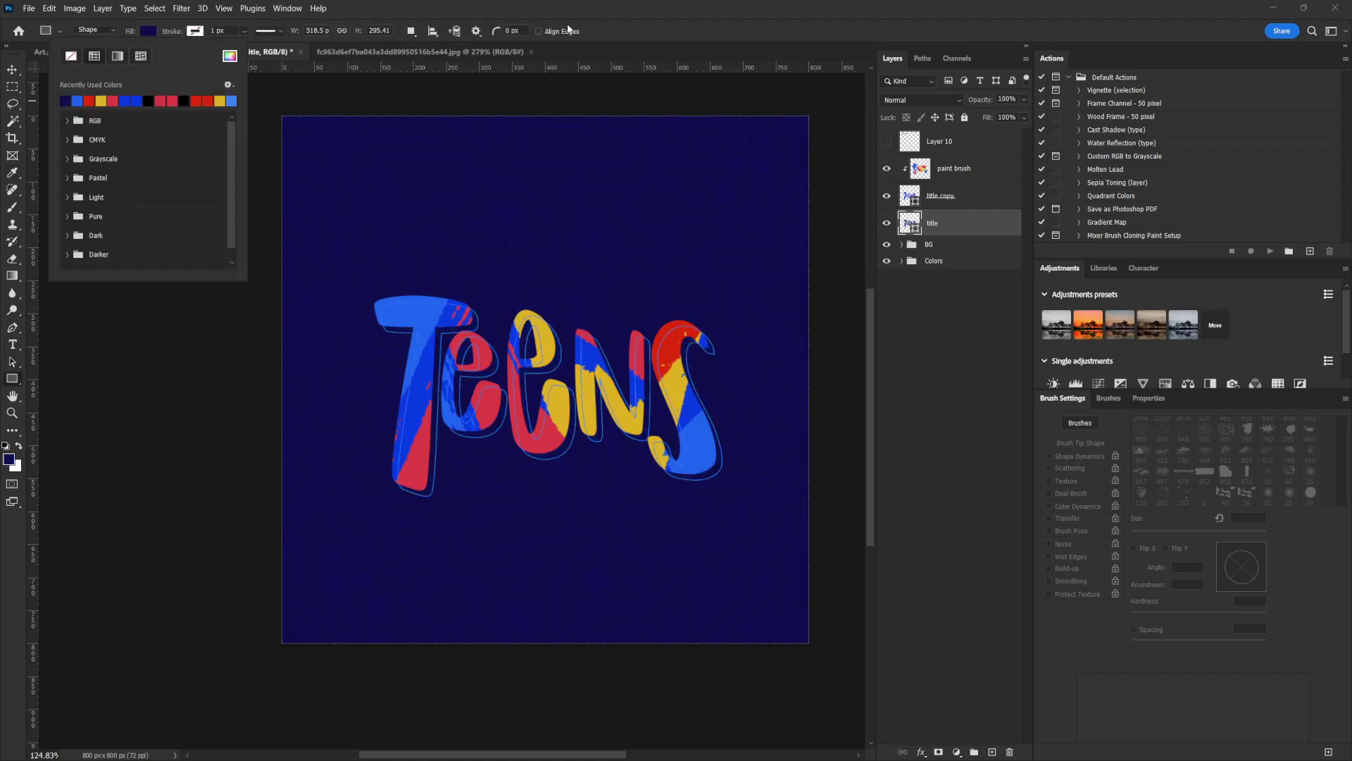
left_click(568, 47)
key("v")
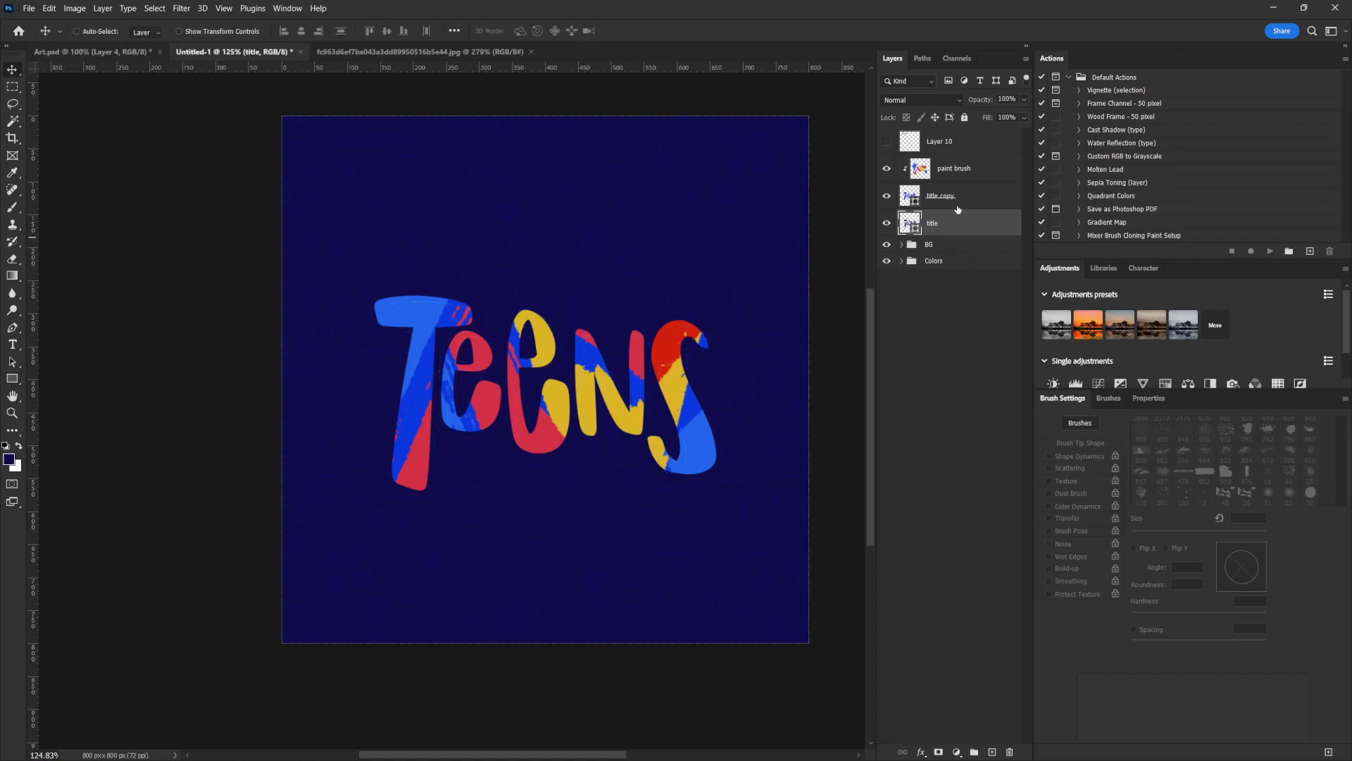
- Duplicate the dark blue title shape and nudge the lower original further down and to the right
key("ctrl+j")
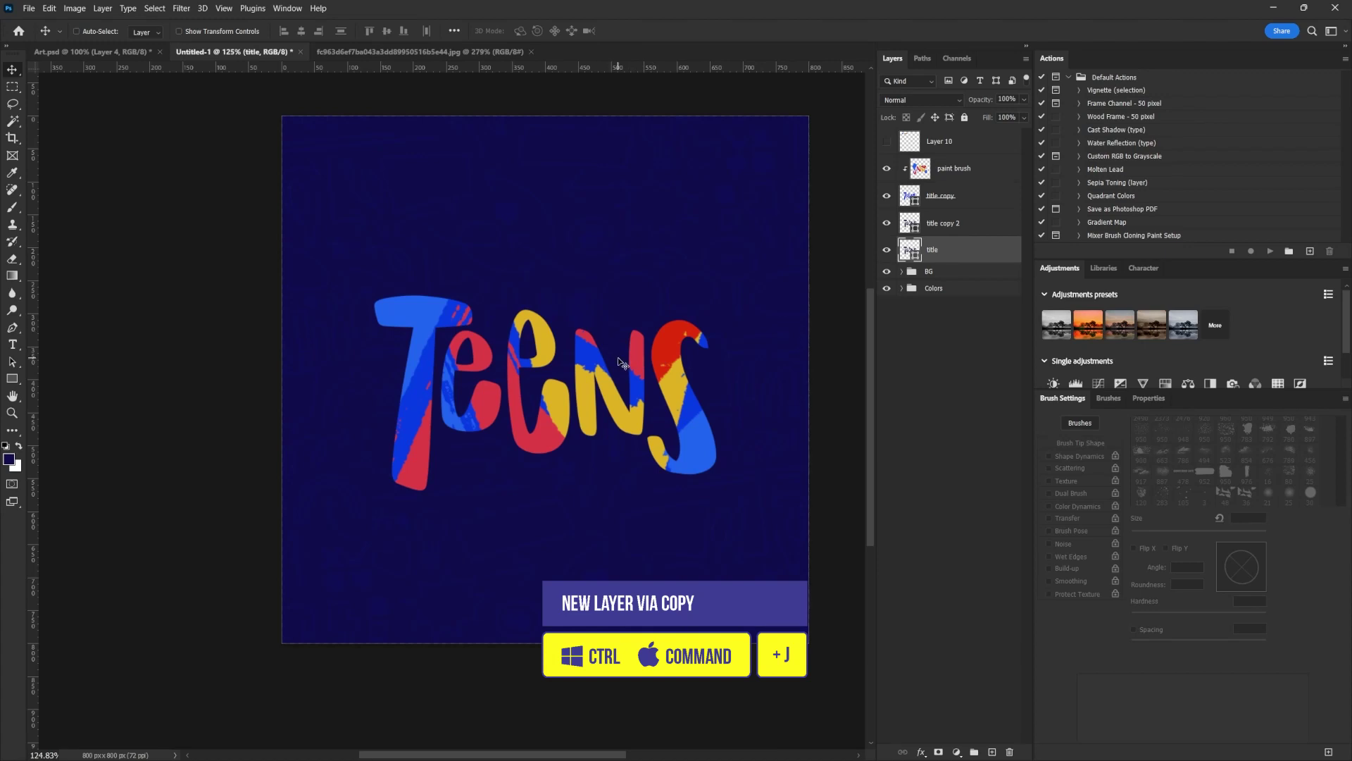
key("Right")
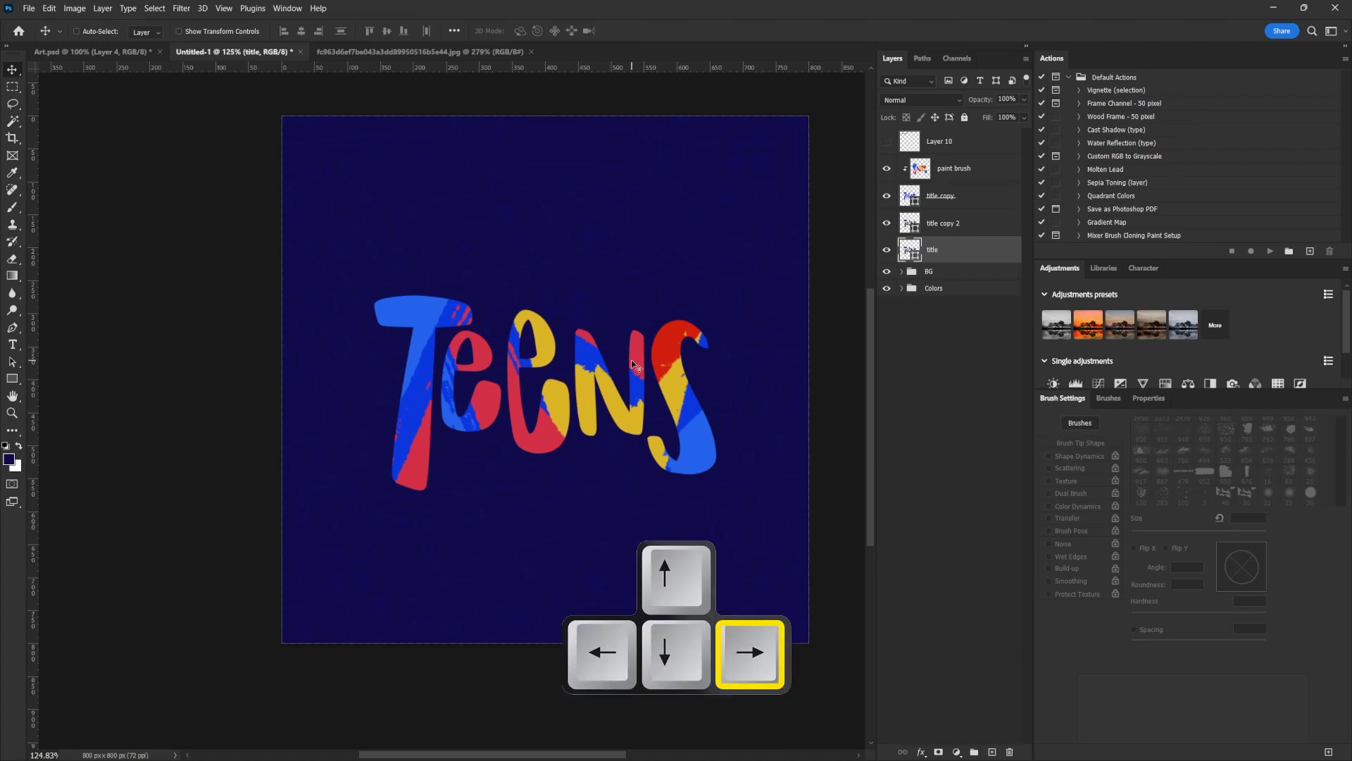
- Fill the lowest title shape with white (ffffff) and nudge it back left to thin the white edge
left_click(13, 378)
left_click(148, 31)
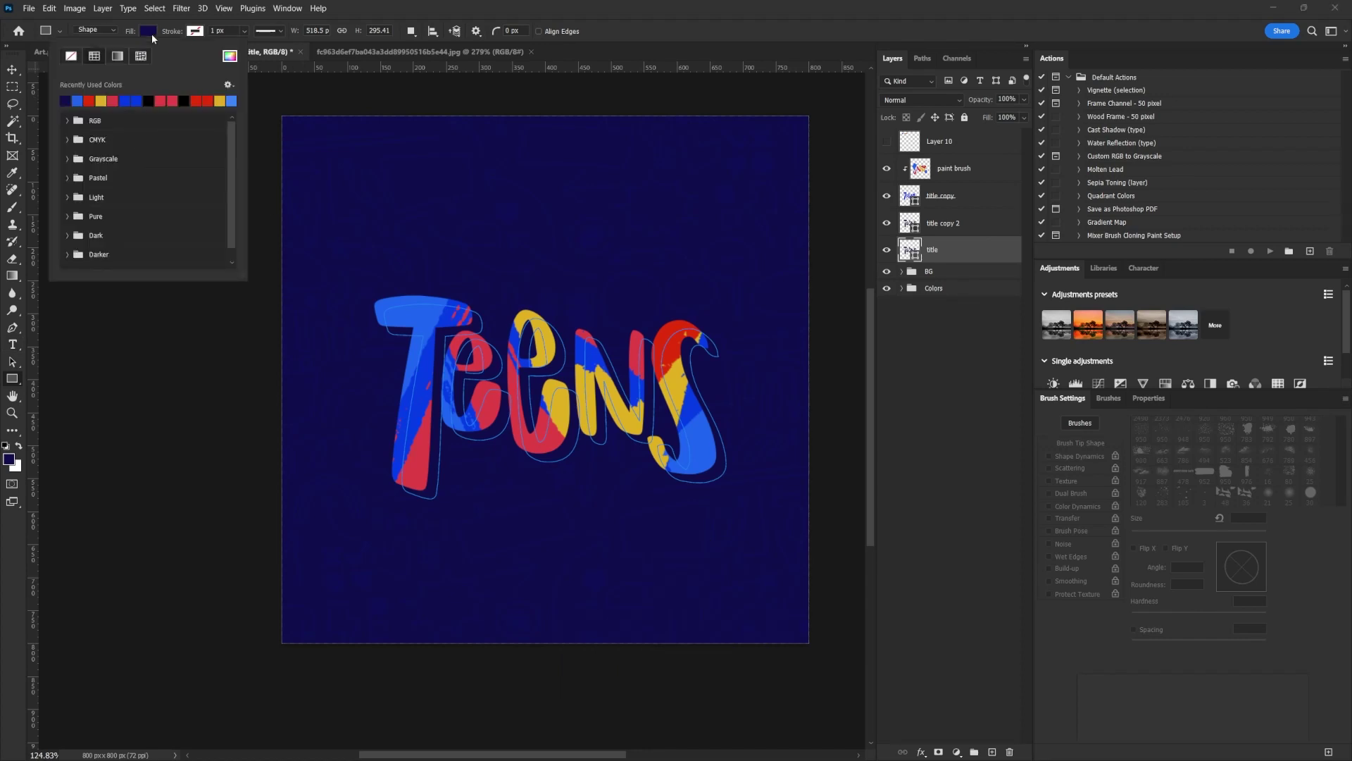
left_click(230, 56)
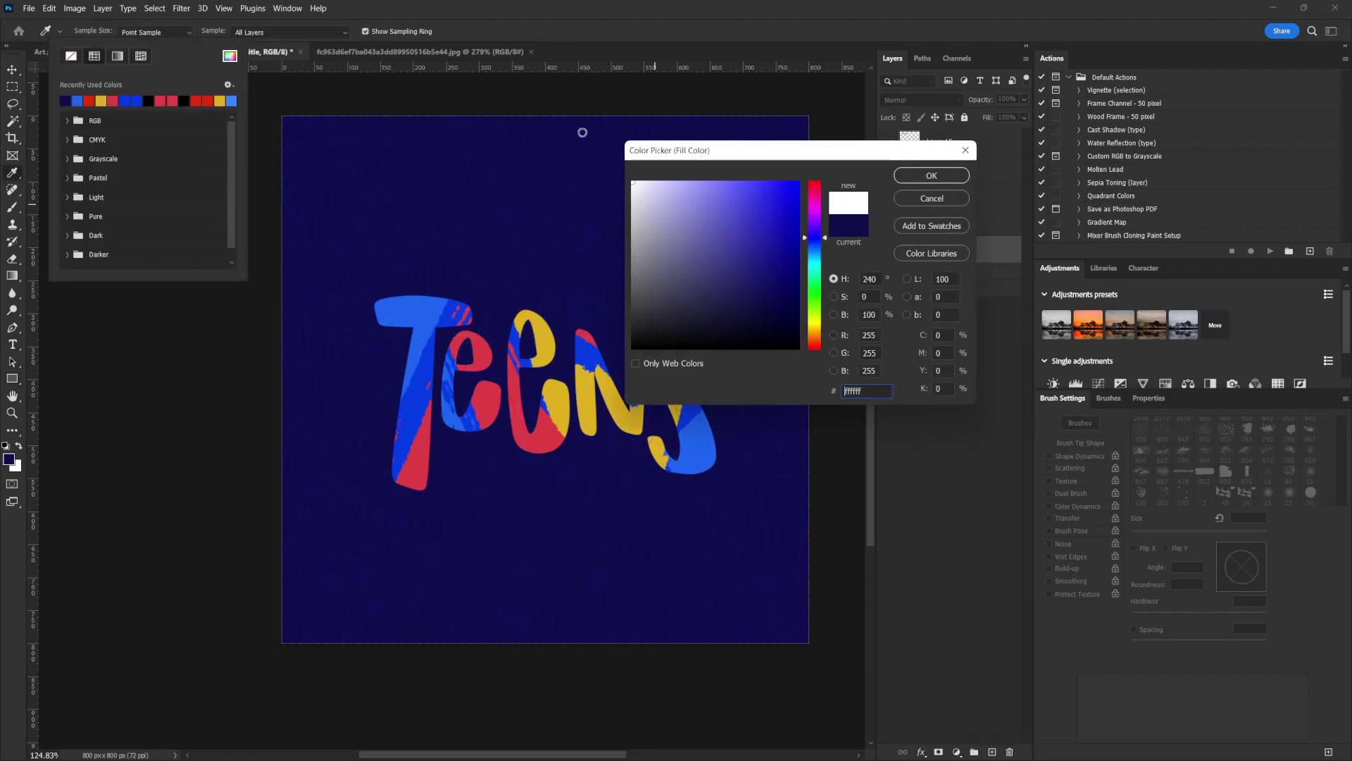
left_click(915, 176)
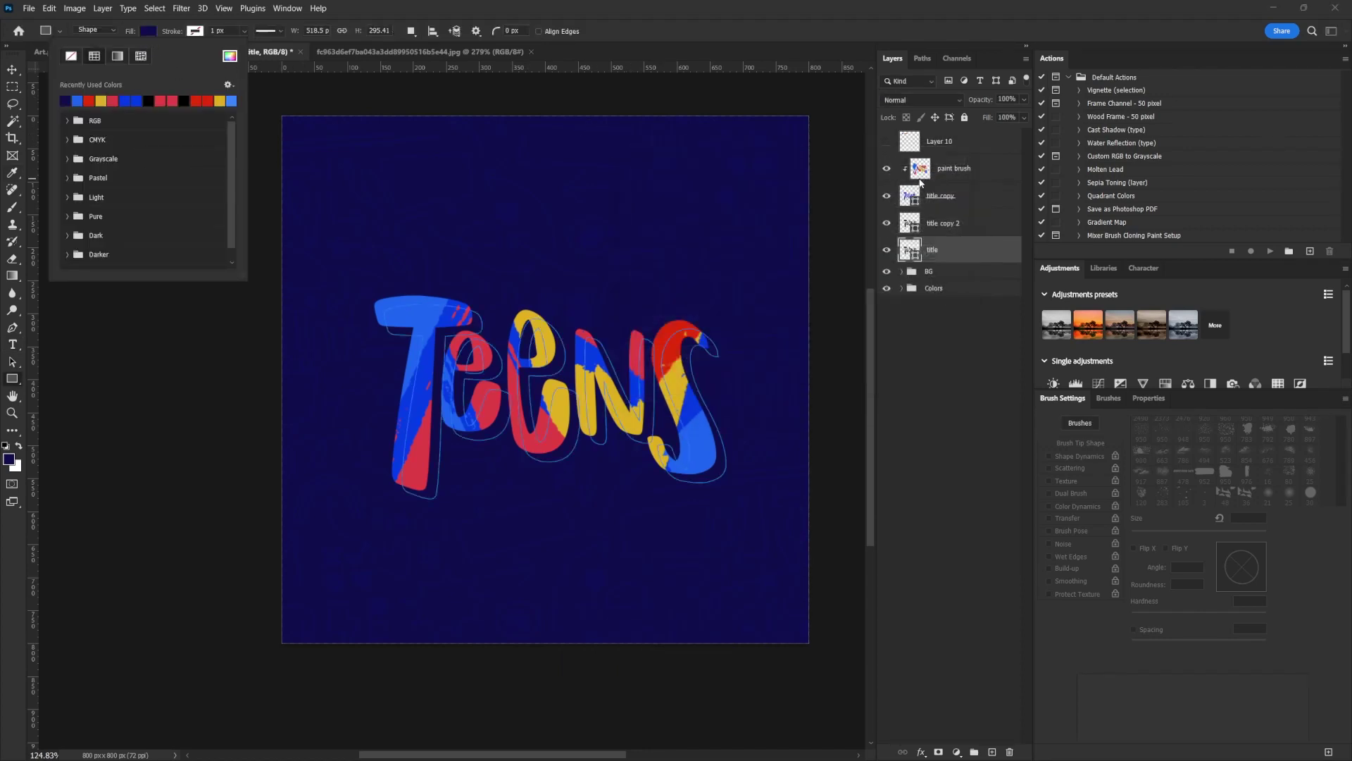
left_click(13, 73)
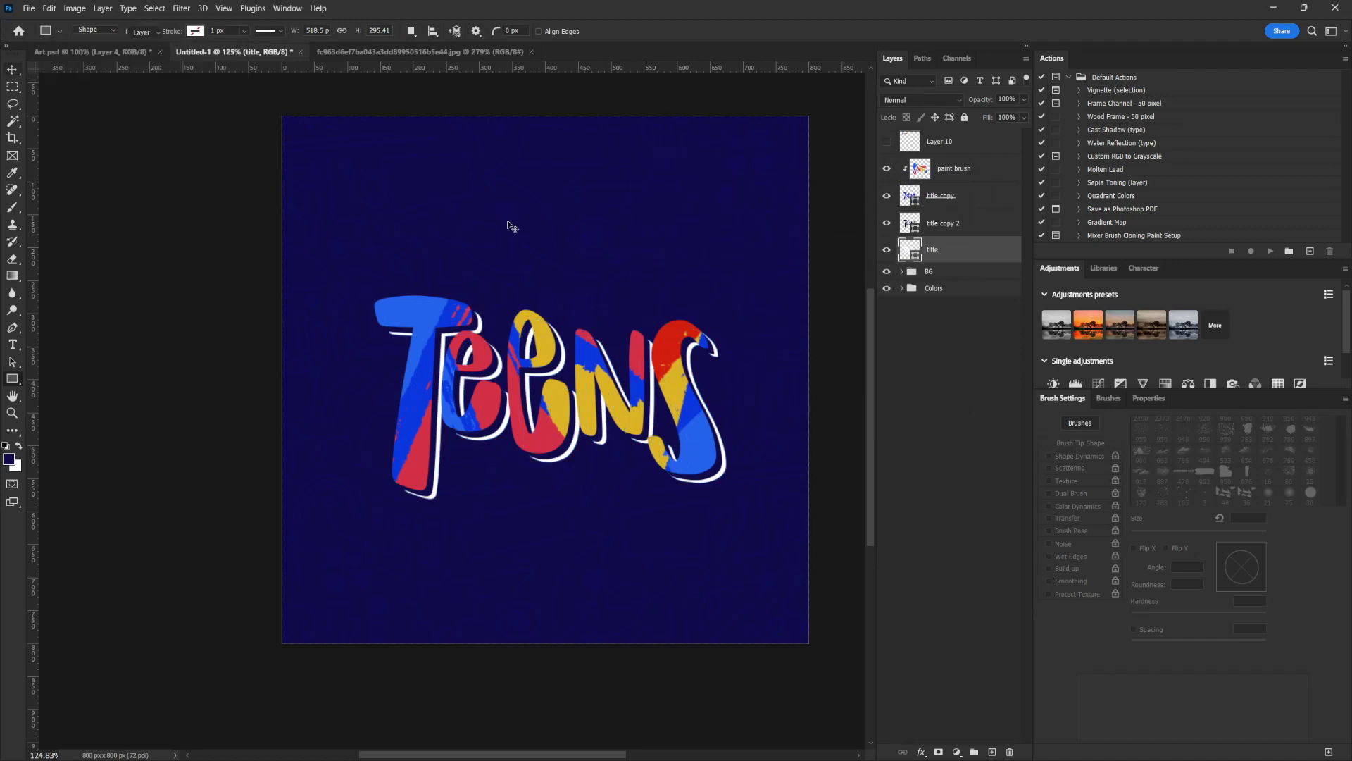
key("Left")
key("Left")
key("Left")
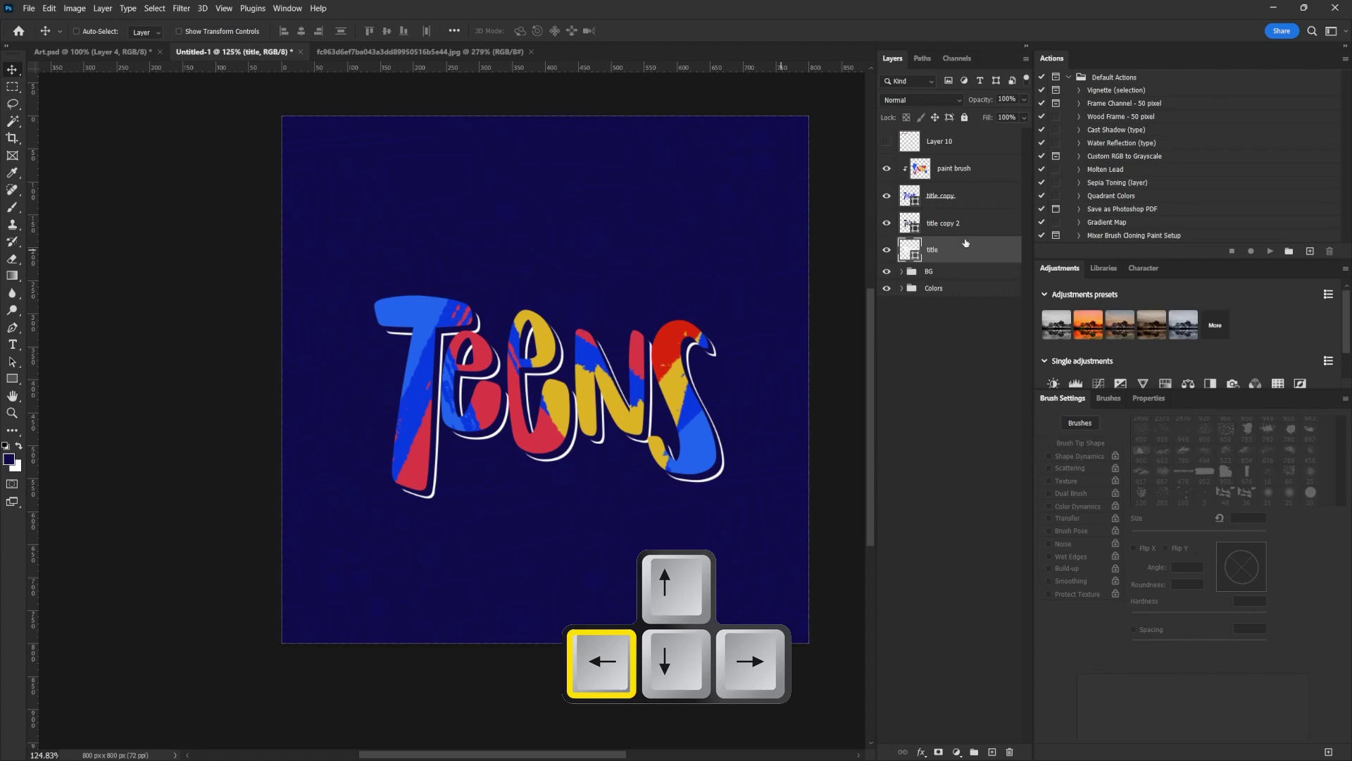
- Group the paint brush layer and the three title layers together
left_click(957, 176, "shift")
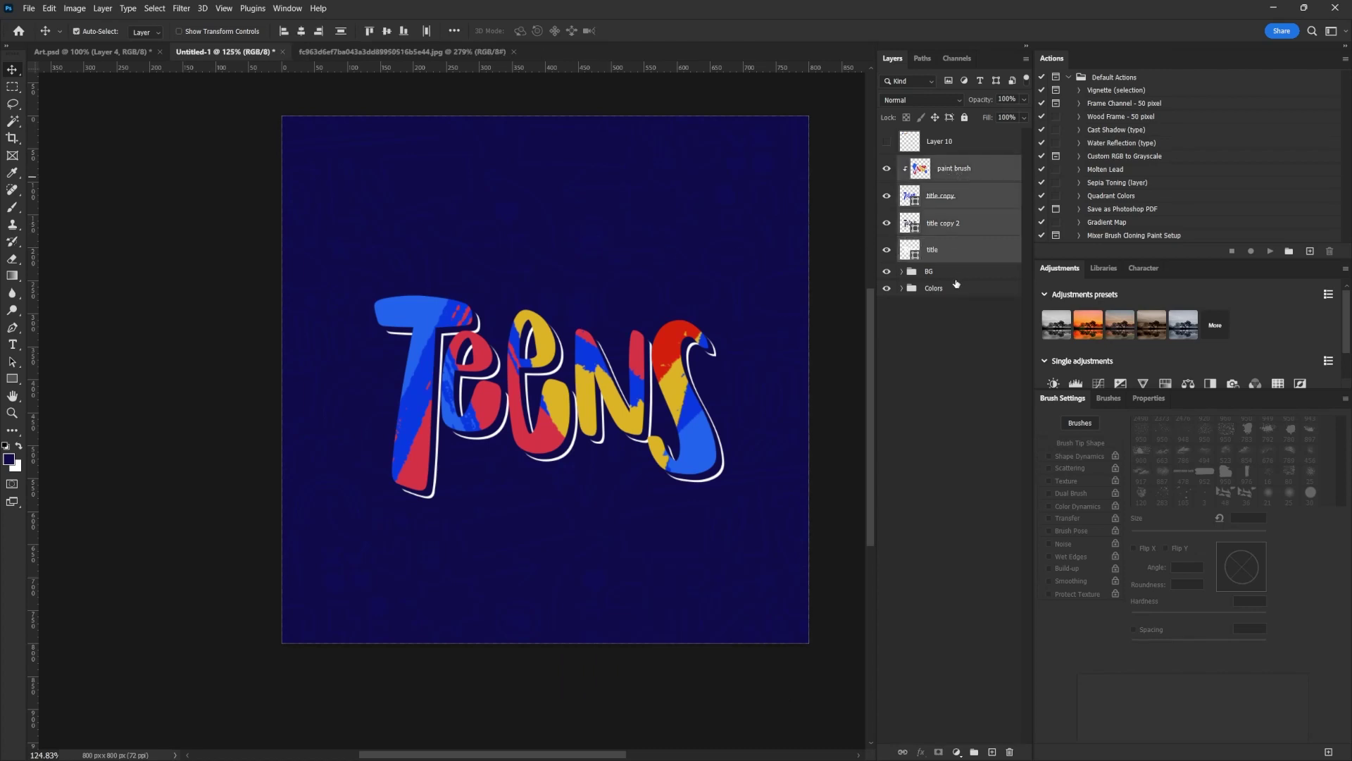
key("shift")
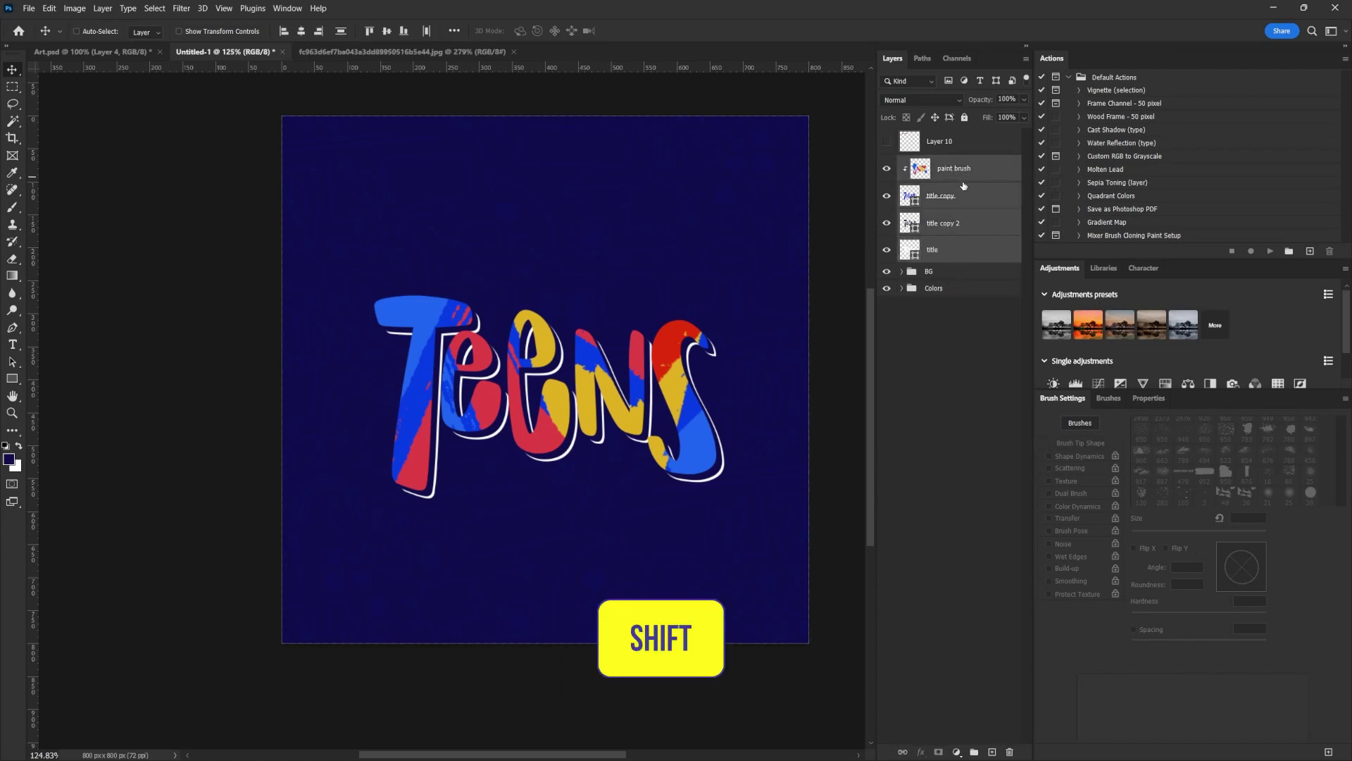
key("ctrl+g")
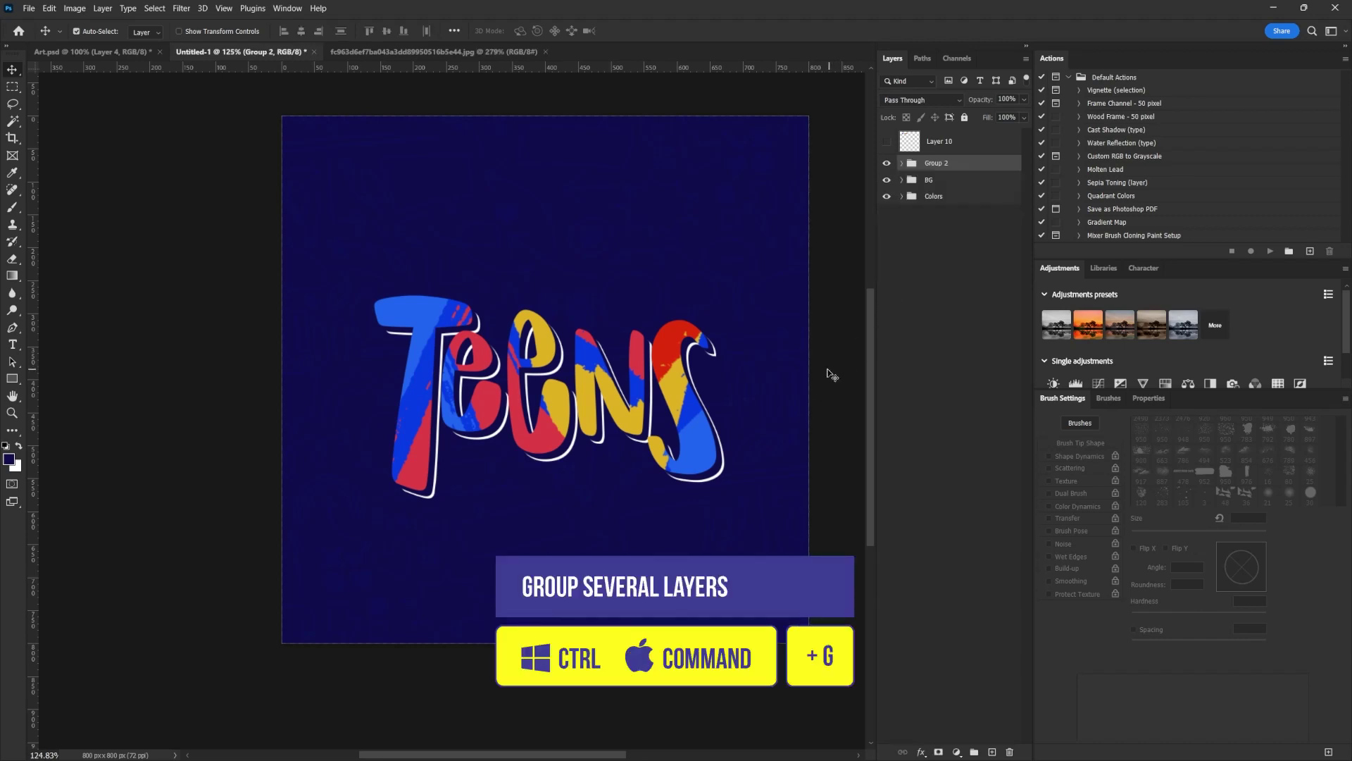
- Skew the lettering group vertically by about -14° so it rises toward the S, and move it slightly down on the canvas
key("ctrl+t")
right_click(682, 375)
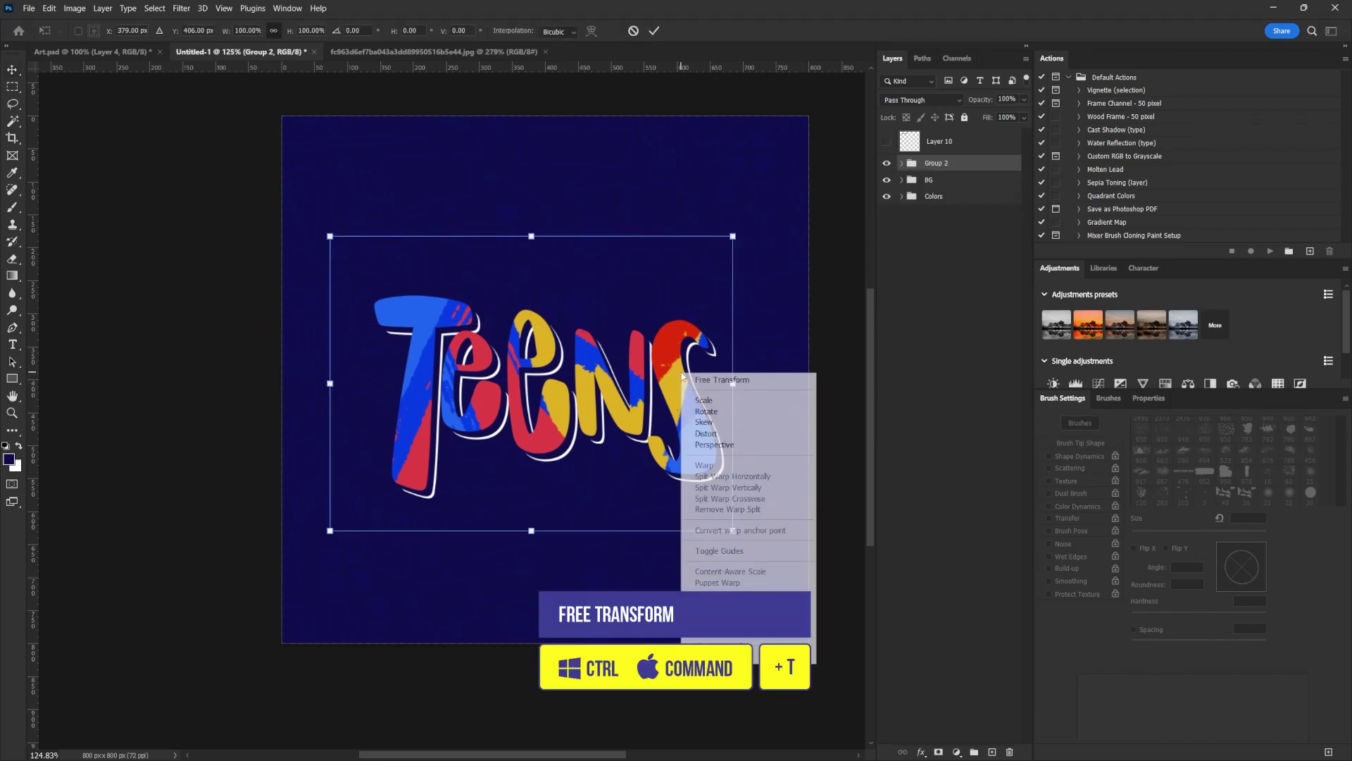
left_click(736, 423)
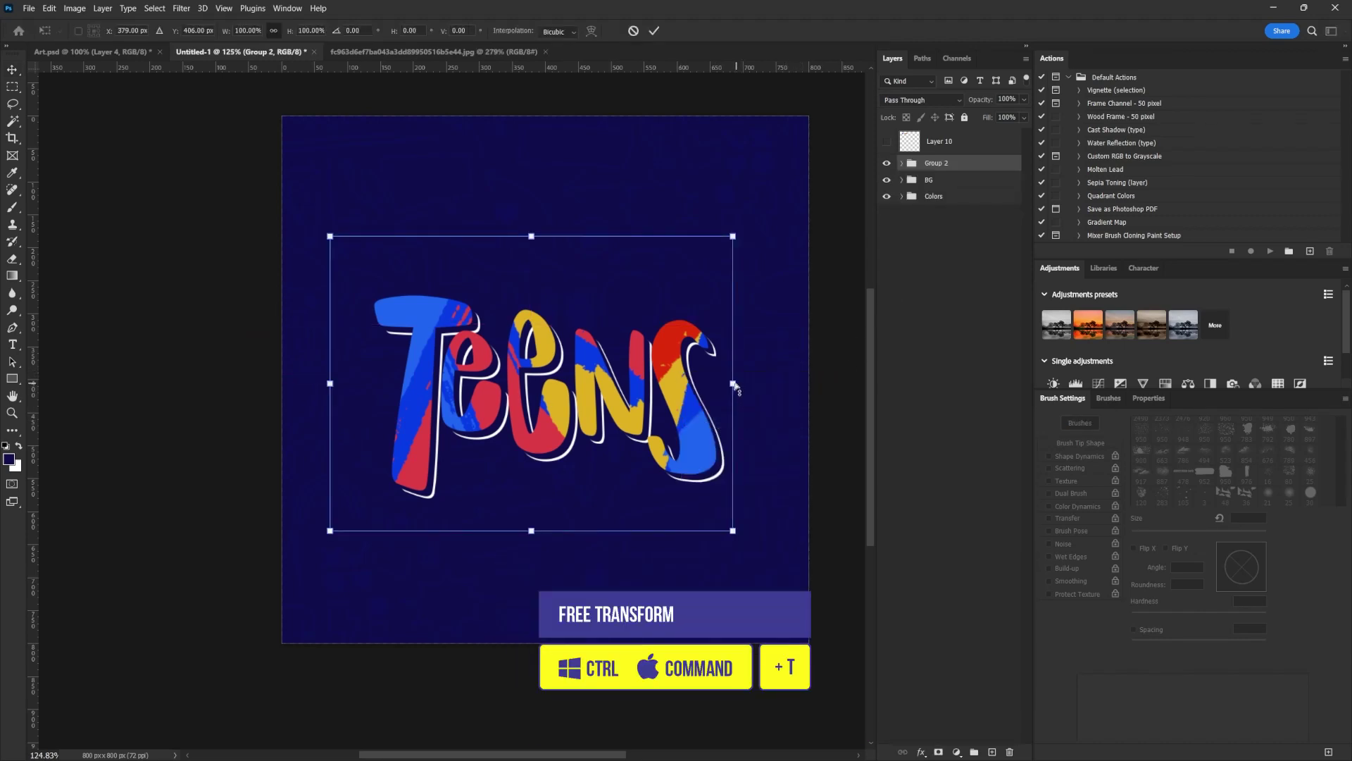
left_click_drag(733, 381, 728, 285)
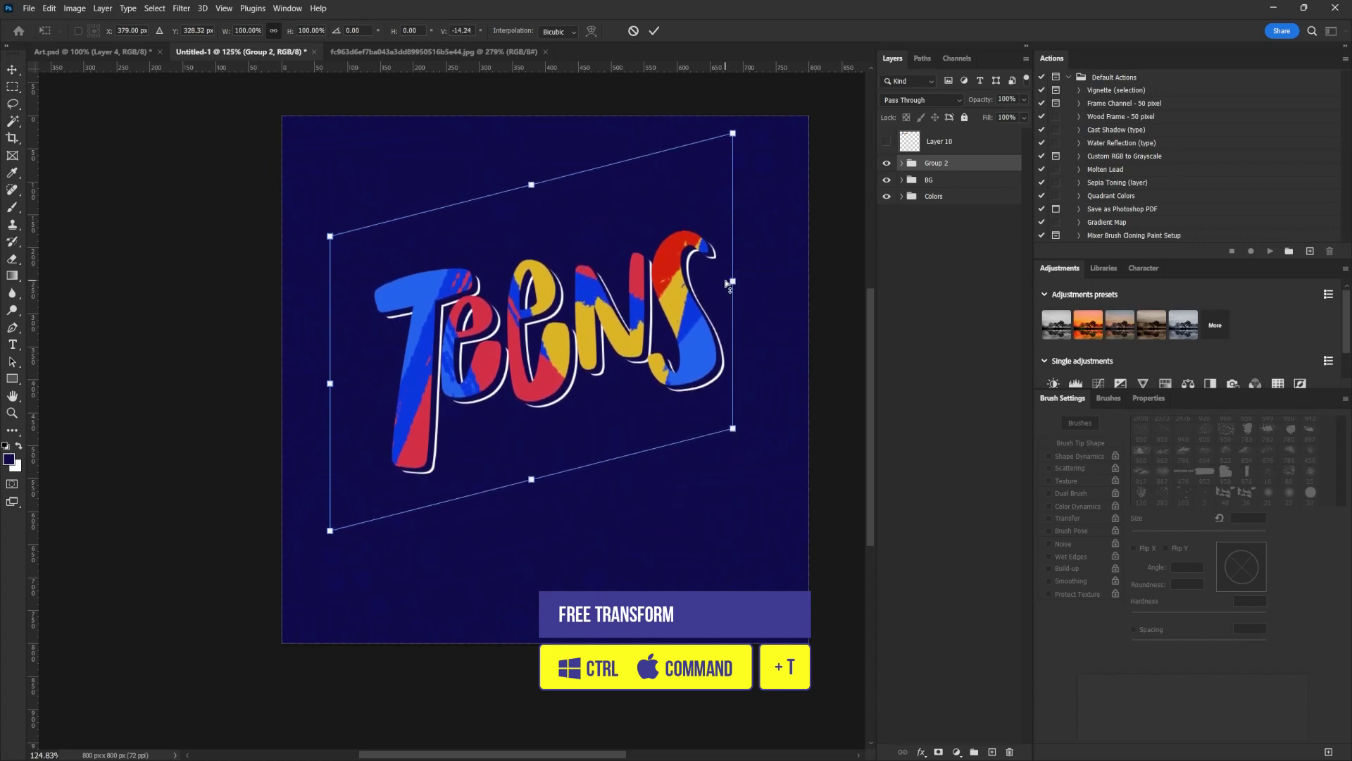
left_click_drag(627, 290, 632, 323)
key("Return")
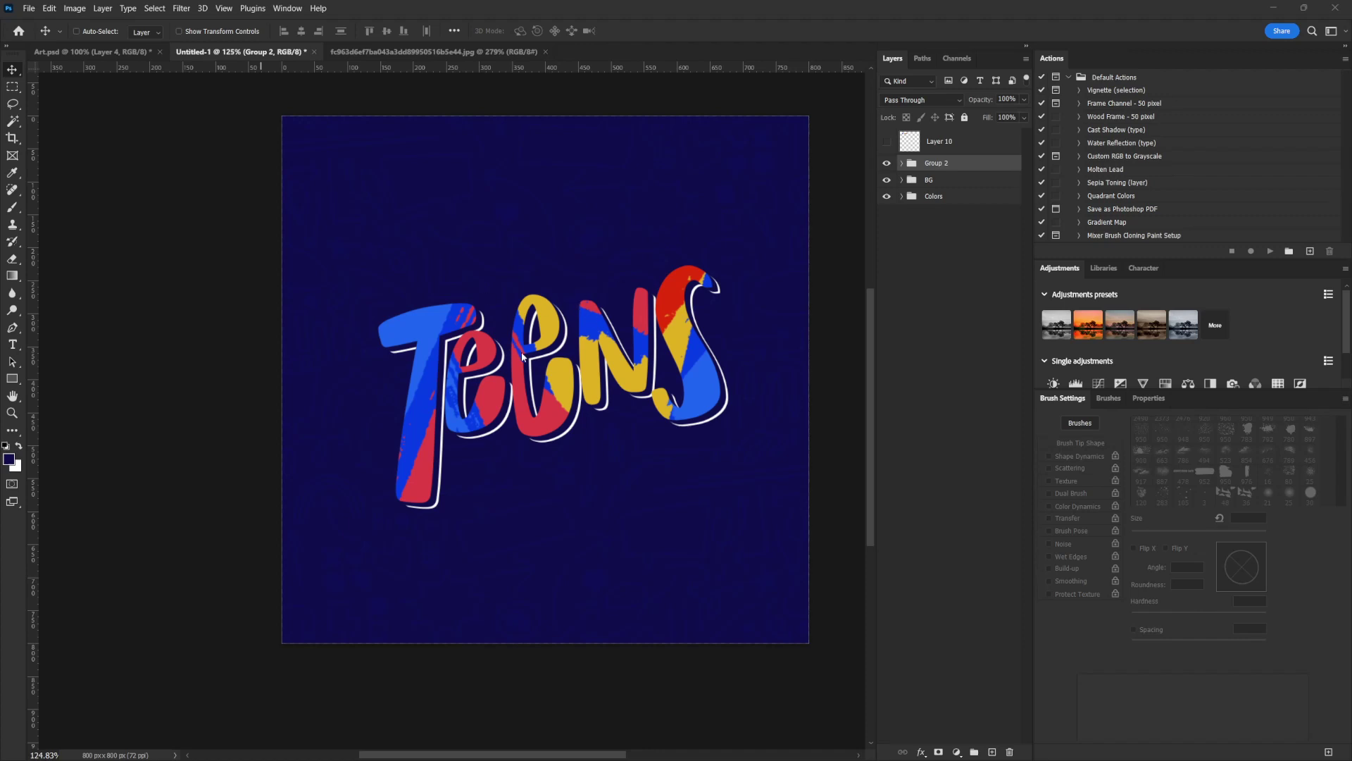
- Switch to the Art.psd document and examine the finished Teens Talk design up close
left_click(110, 52)
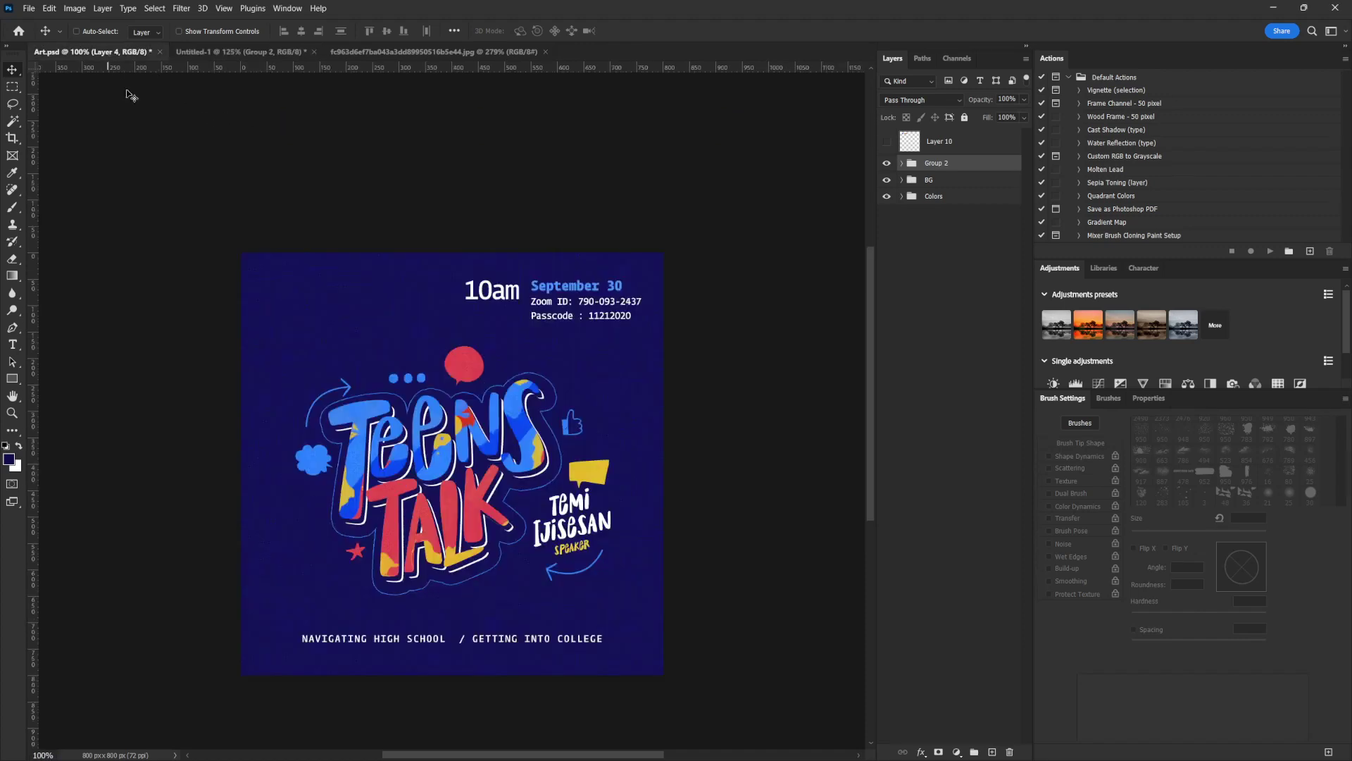
scroll(467, 440, "up", 2)
key("ctrl")
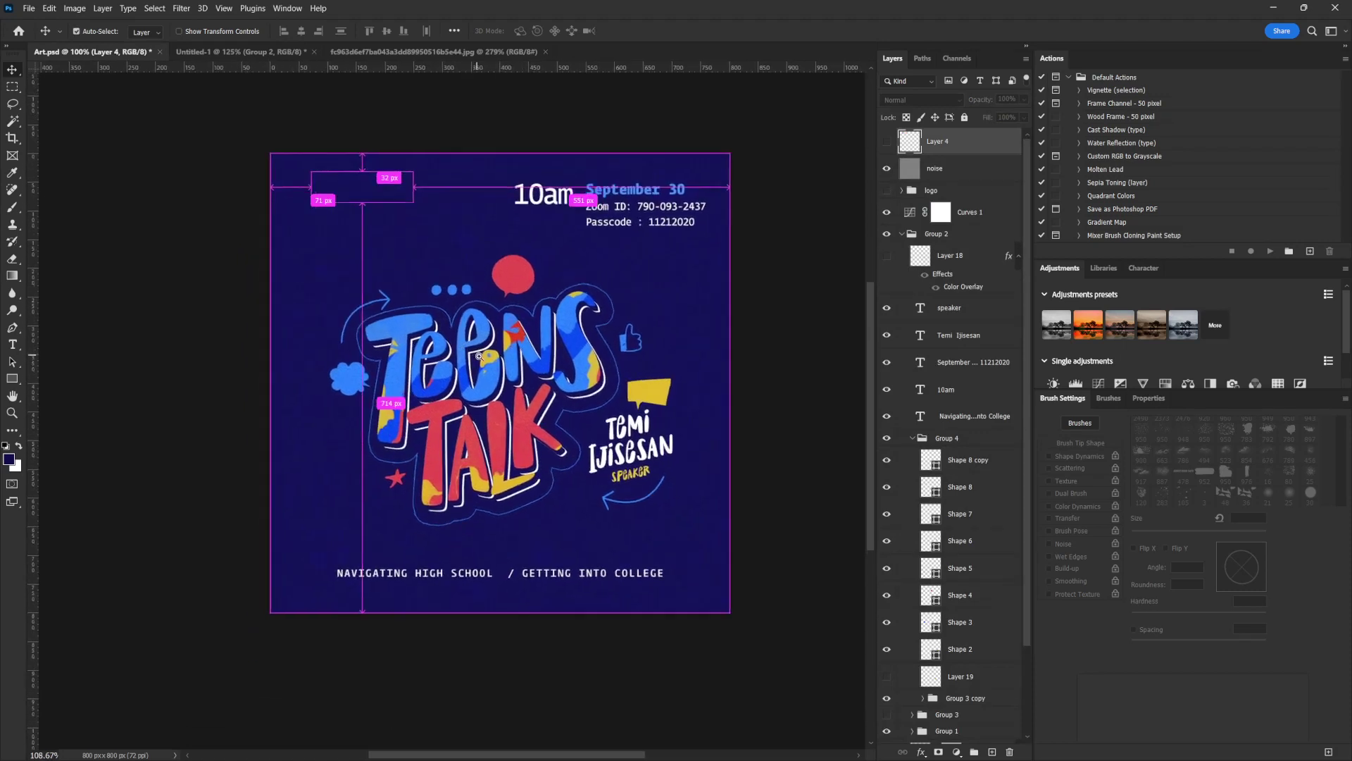